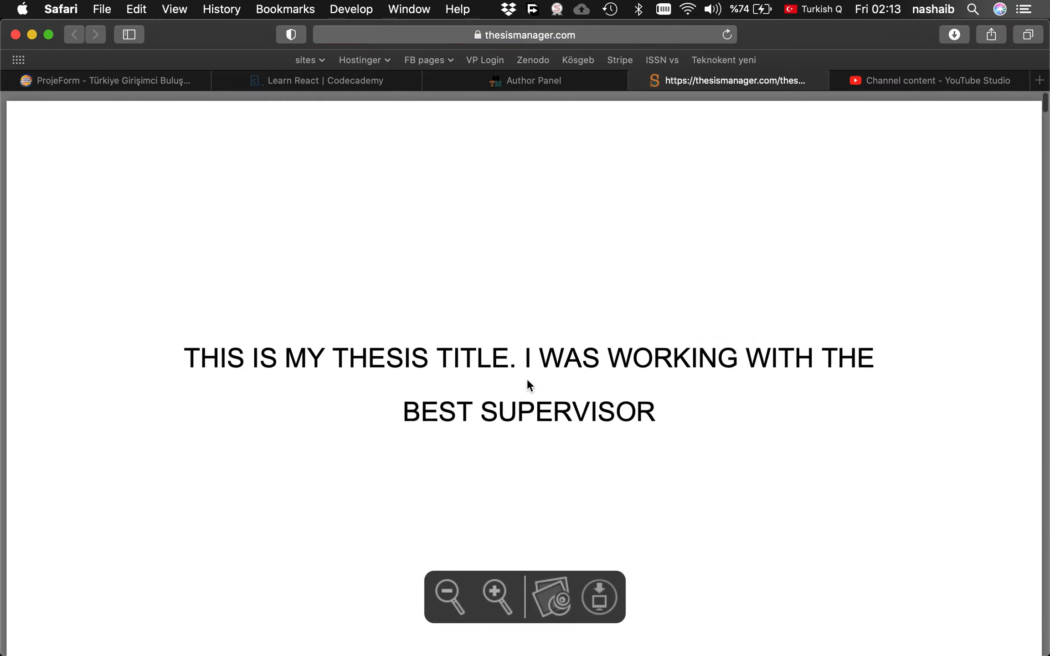
Review the generated thesis PDF from title page to Introduction, then return to the chapter editor.
scroll(528, 385, down, 10)
scroll(527, 381, down, 20)
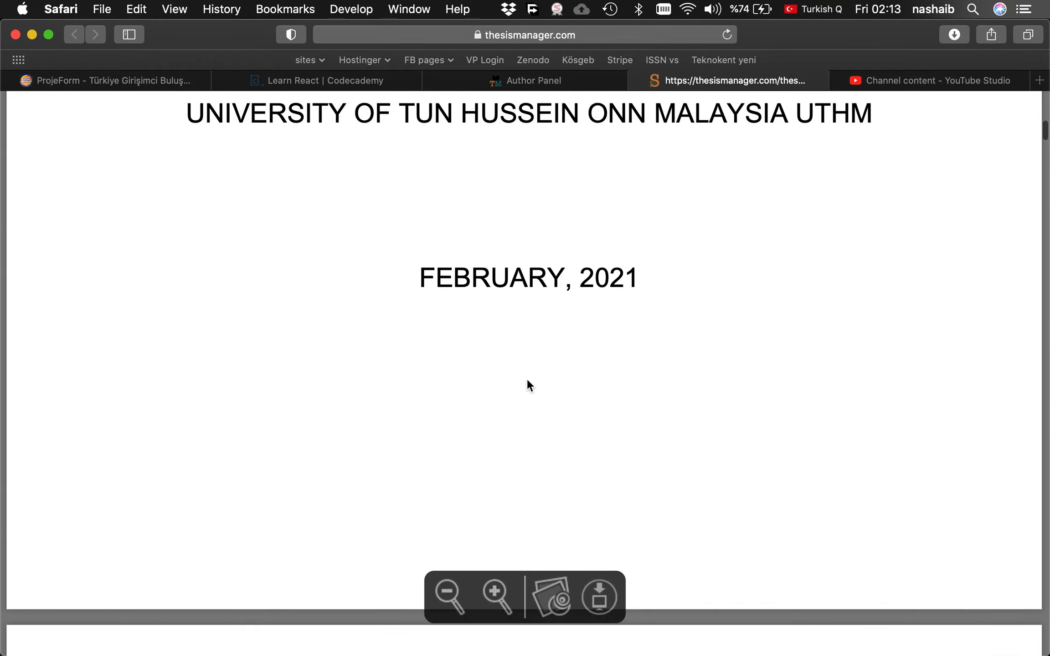
scroll(528, 385, down, 20)
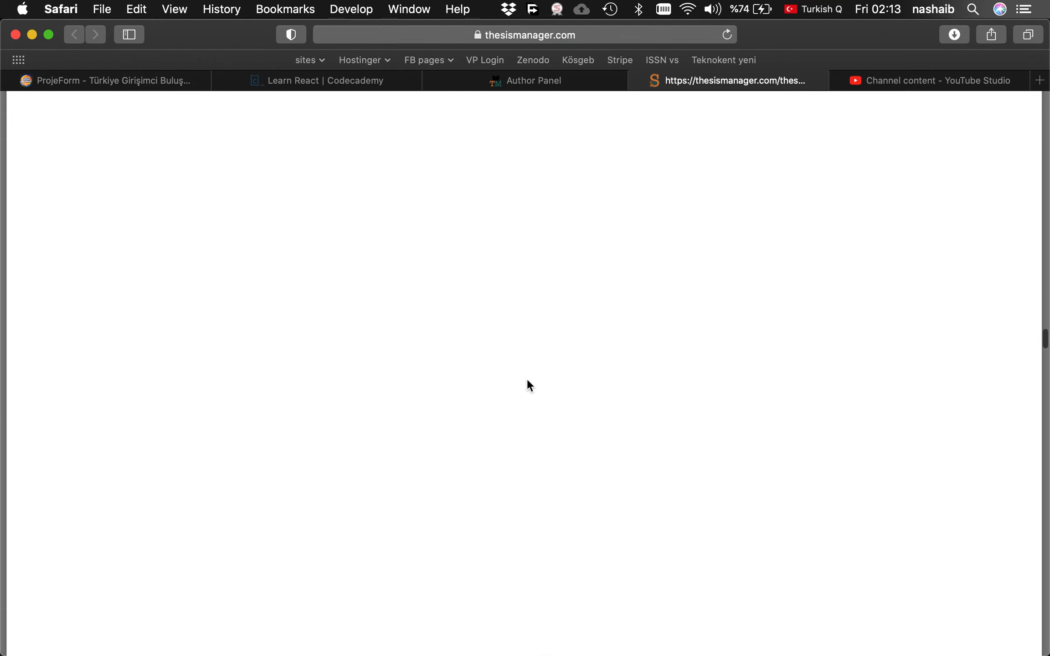
scroll(526, 385, up, 10)
scroll(527, 382, up, 15)
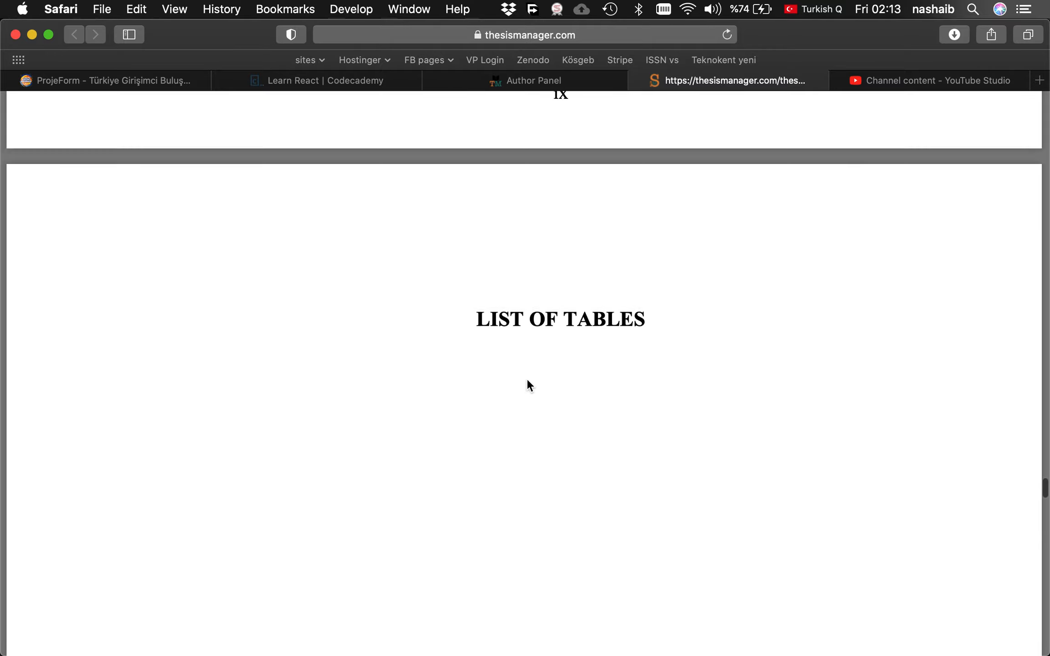
scroll(527, 382, down, 7)
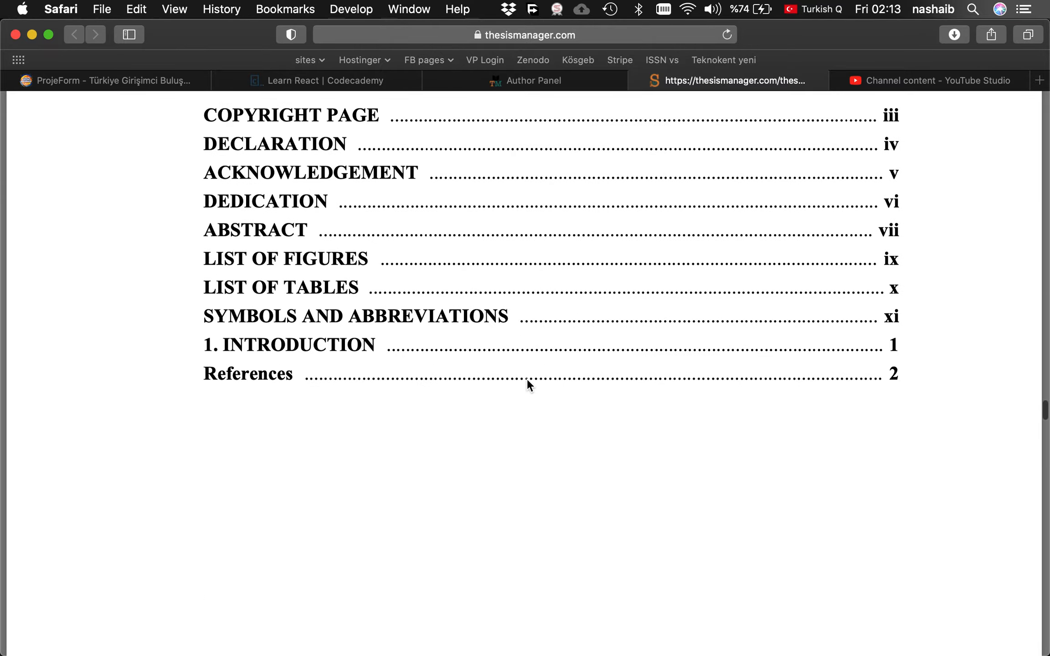
scroll(527, 382, up, 3)
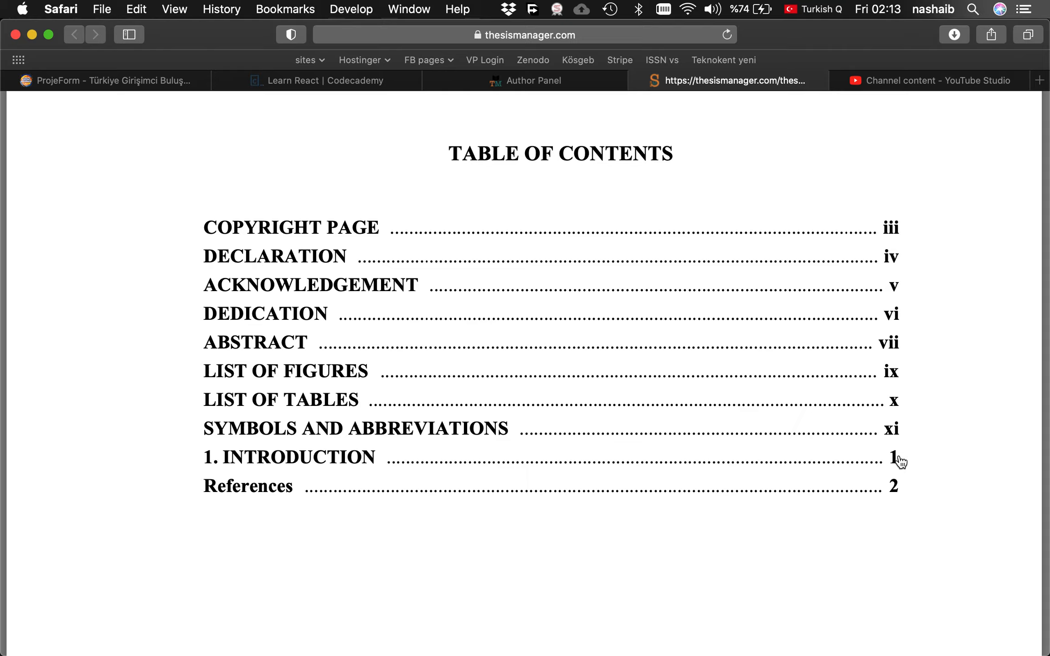
scroll(632, 454, down, 10)
scroll(631, 454, down, 10)
scroll(631, 455, down, 10)
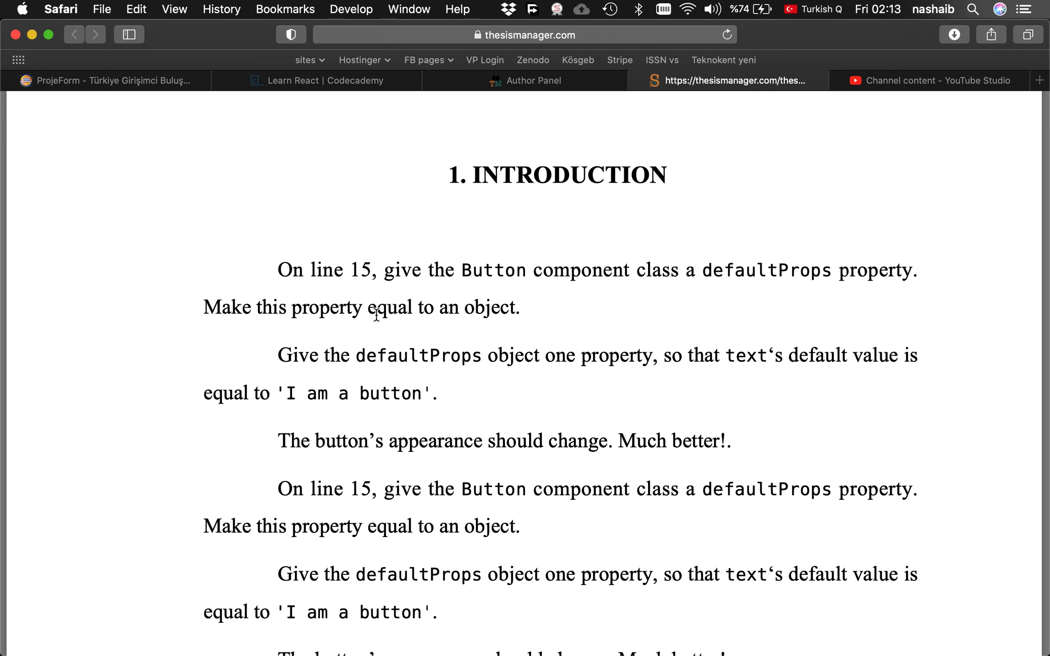
scroll(467, 392, down, 15)
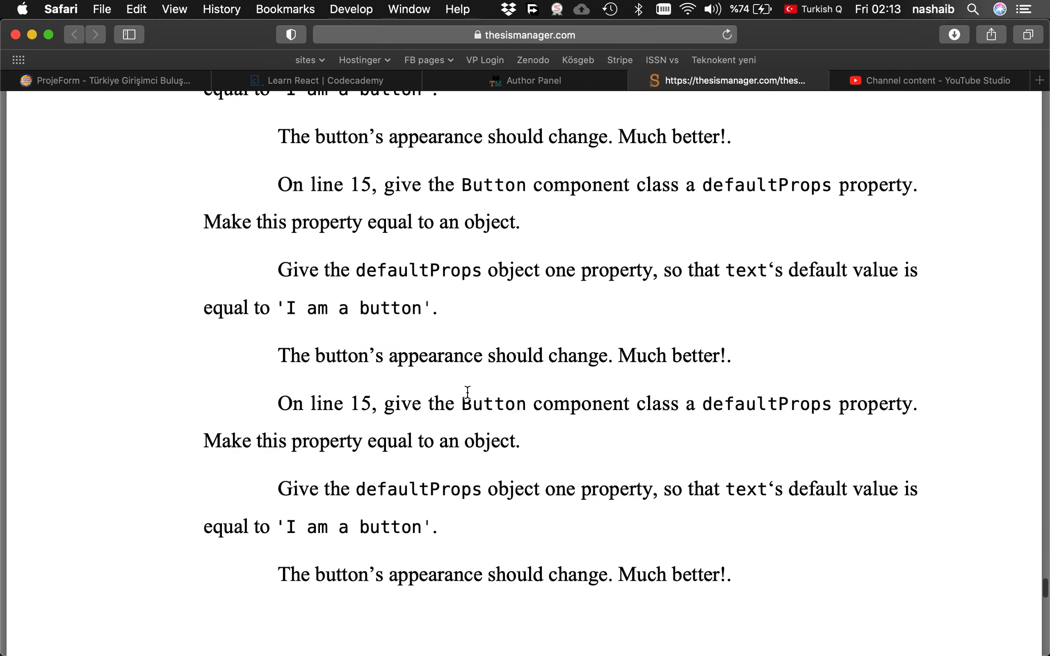
scroll(467, 392, up, 10)
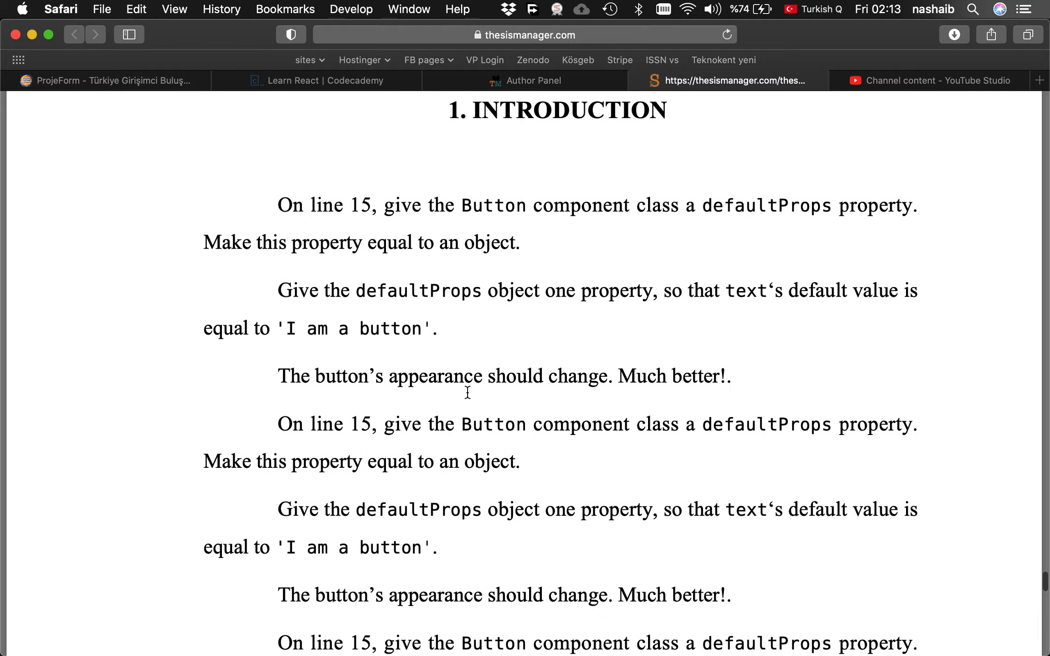
scroll(467, 392, up, 10)
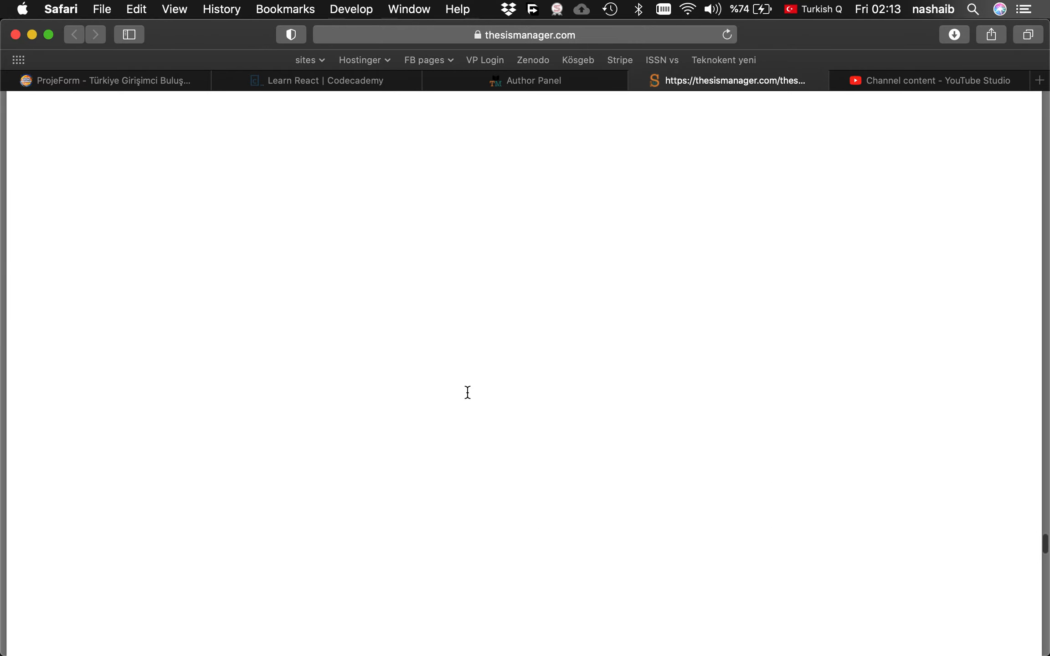
scroll(468, 392, up, 10)
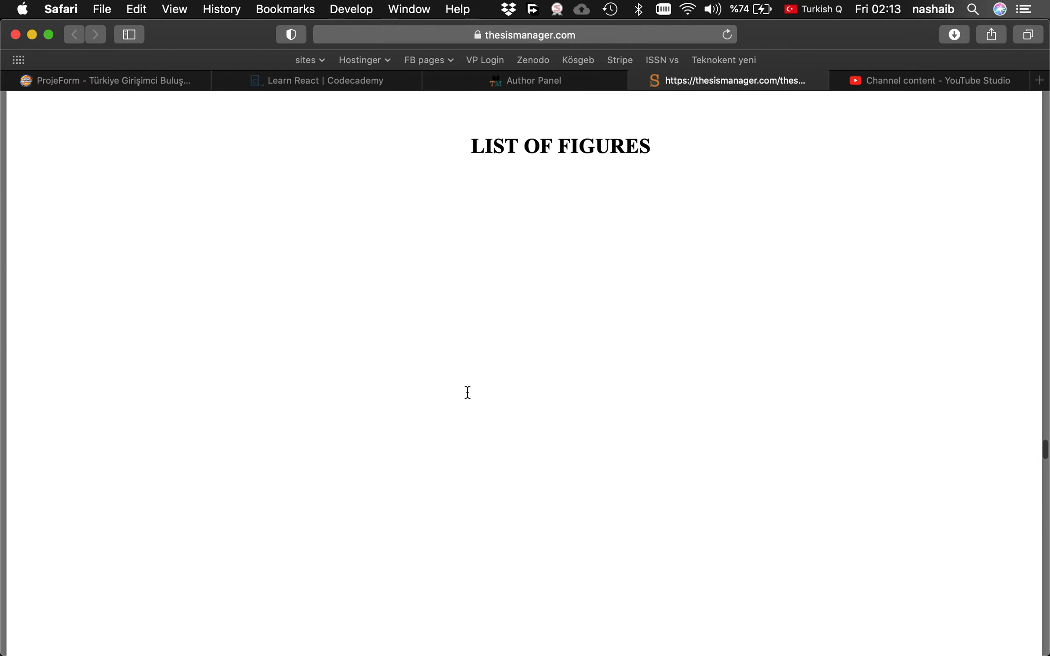
scroll(467, 392, up, 8)
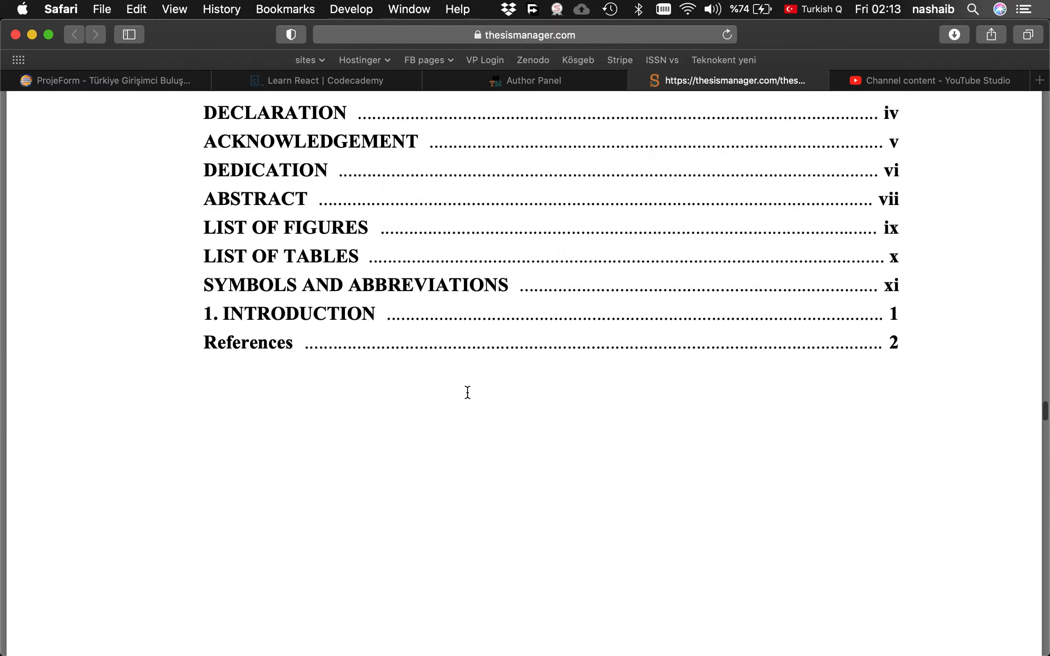
scroll(467, 392, down, 10)
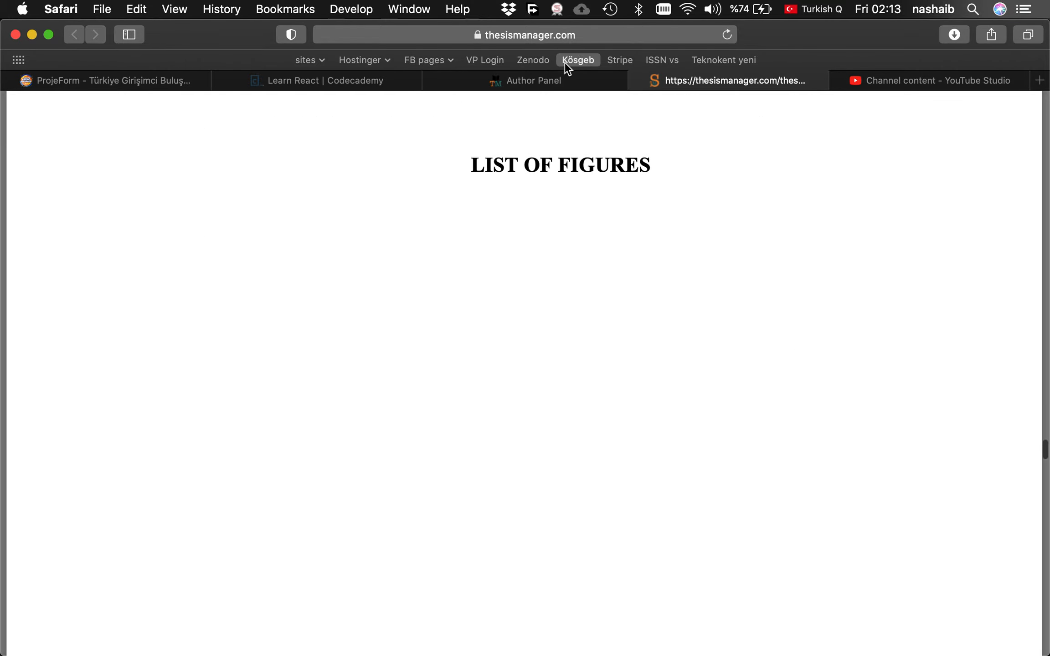
click(559, 75)
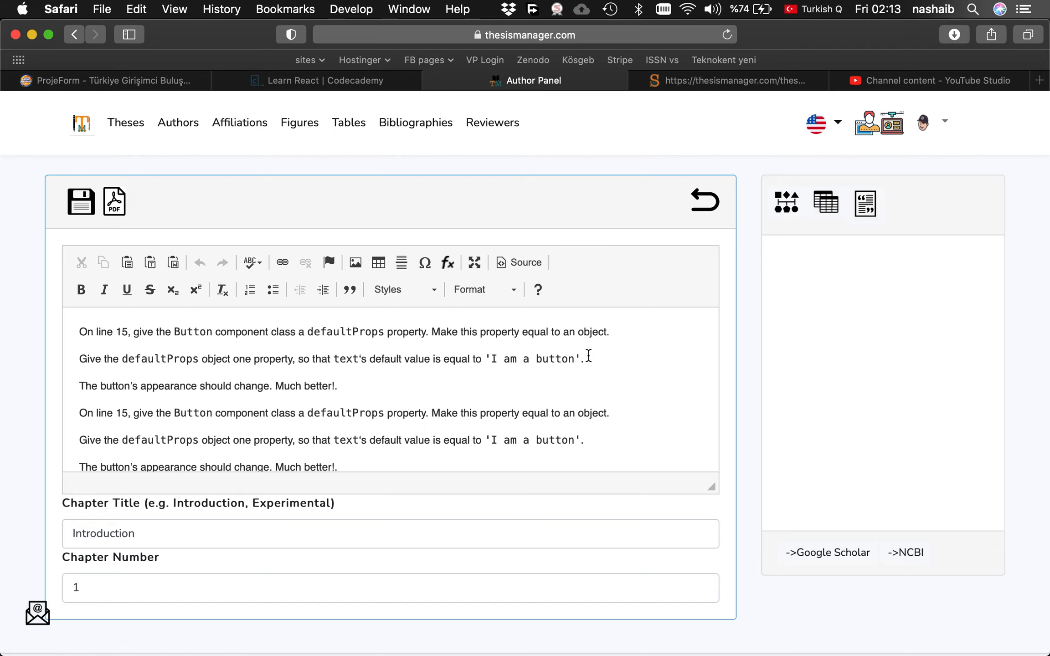
Merge the Introduction's short instruction paragraphs into long paragraphs and save the chapter.
click(460, 362)
click(608, 362)
key(Delete)
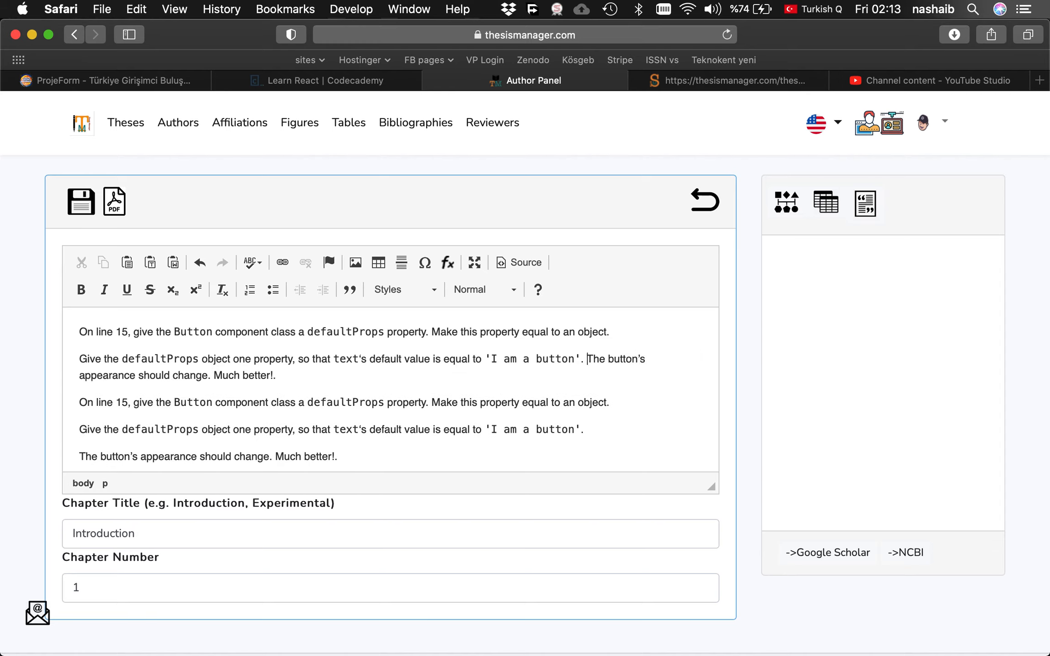
key(Delete)
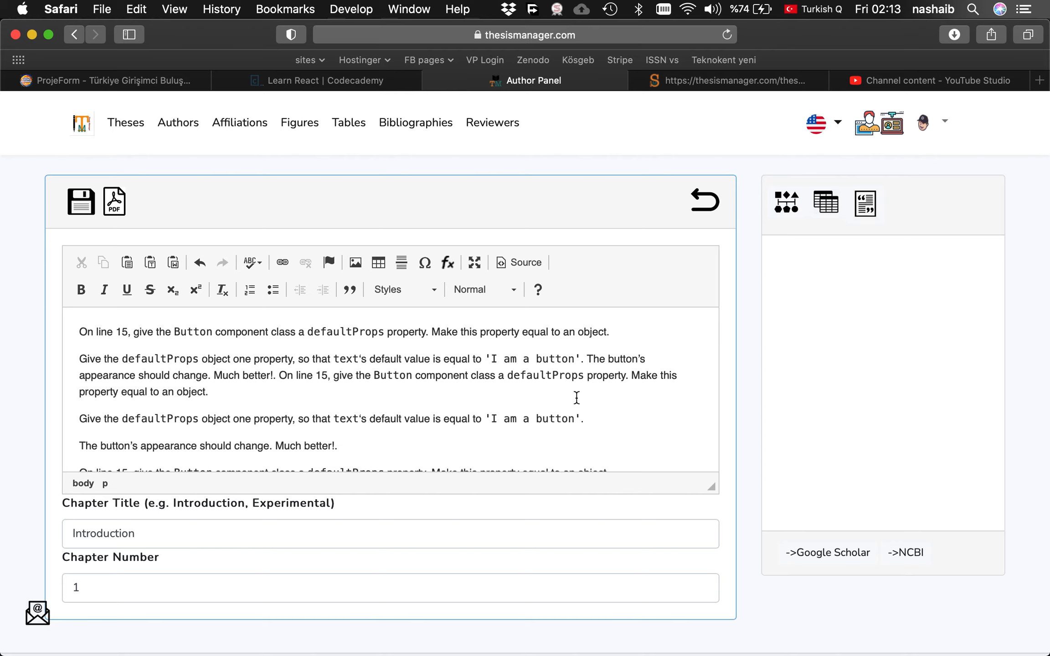
key(Delete)
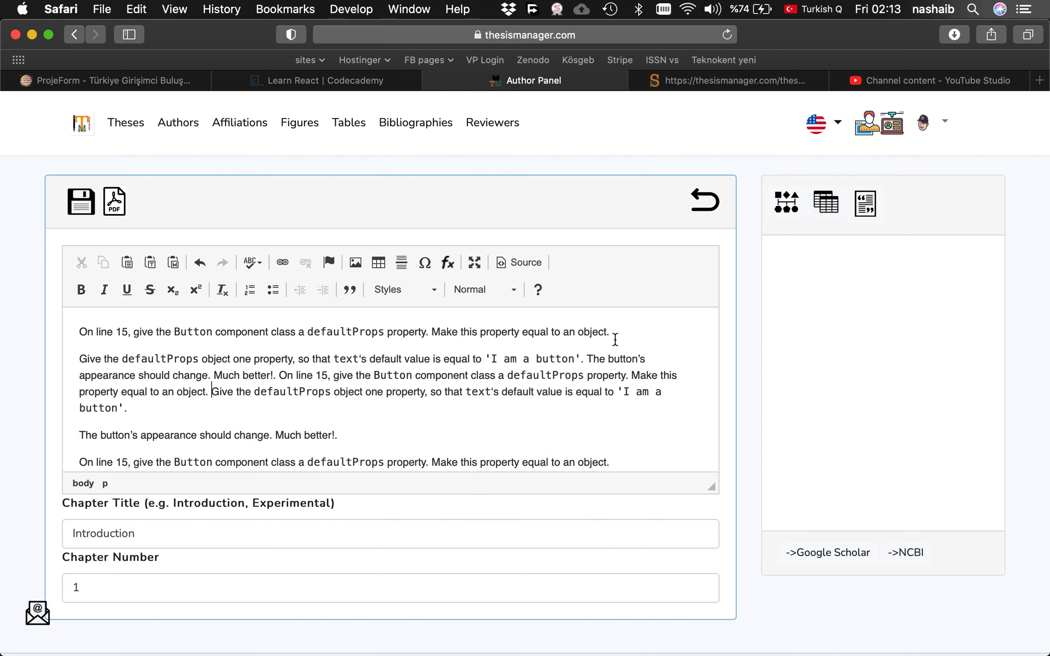
key(Delete)
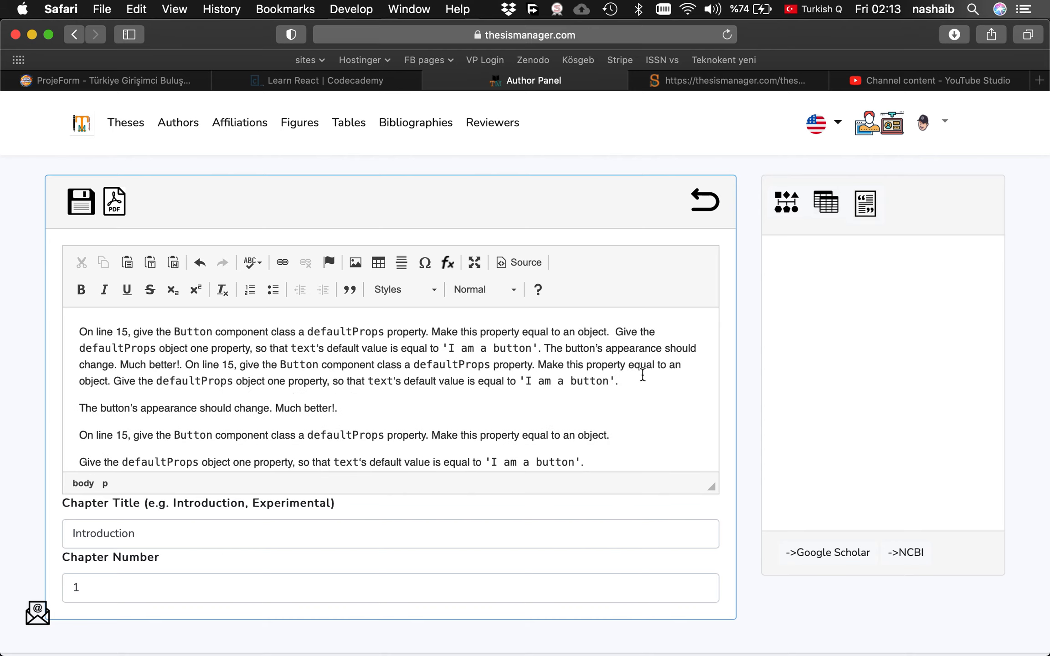
key(Delete)
click(525, 398)
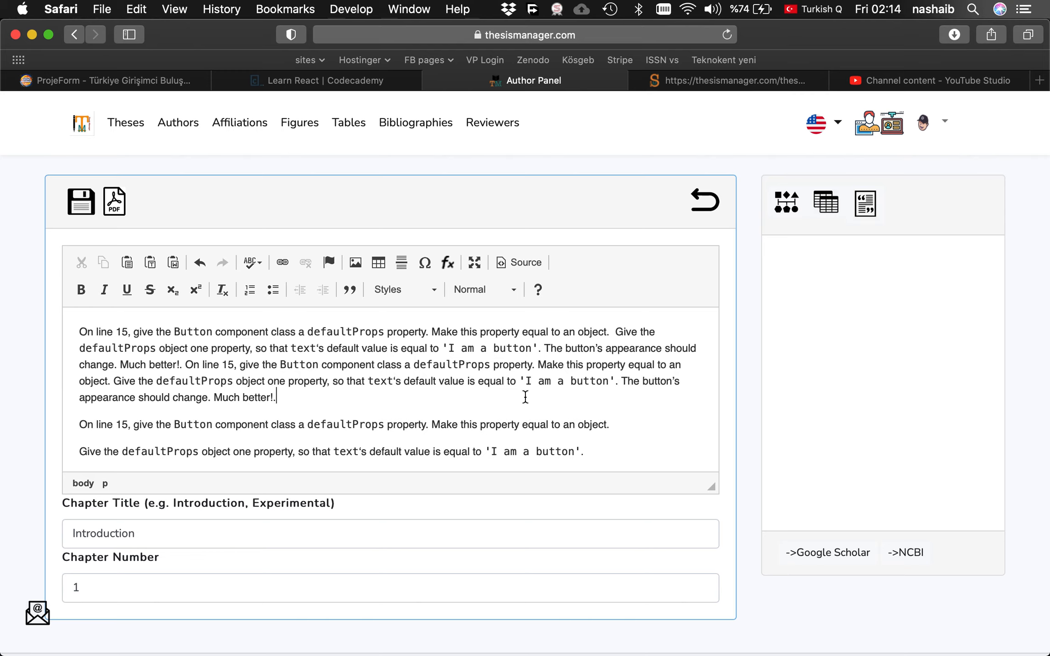
key(Delete)
key(Delete)
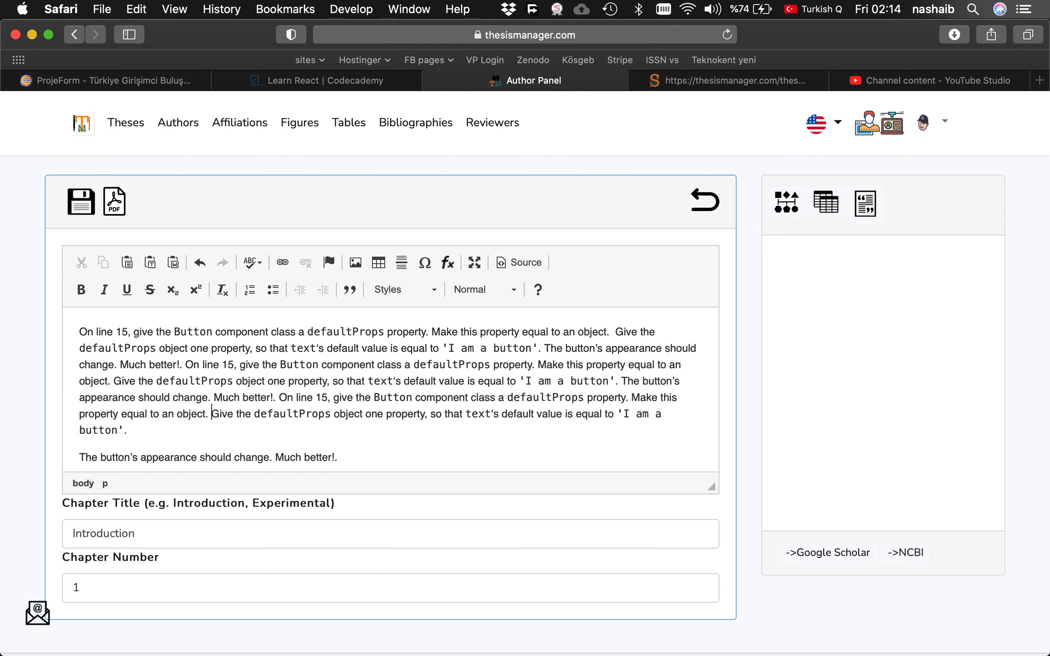
key(Delete)
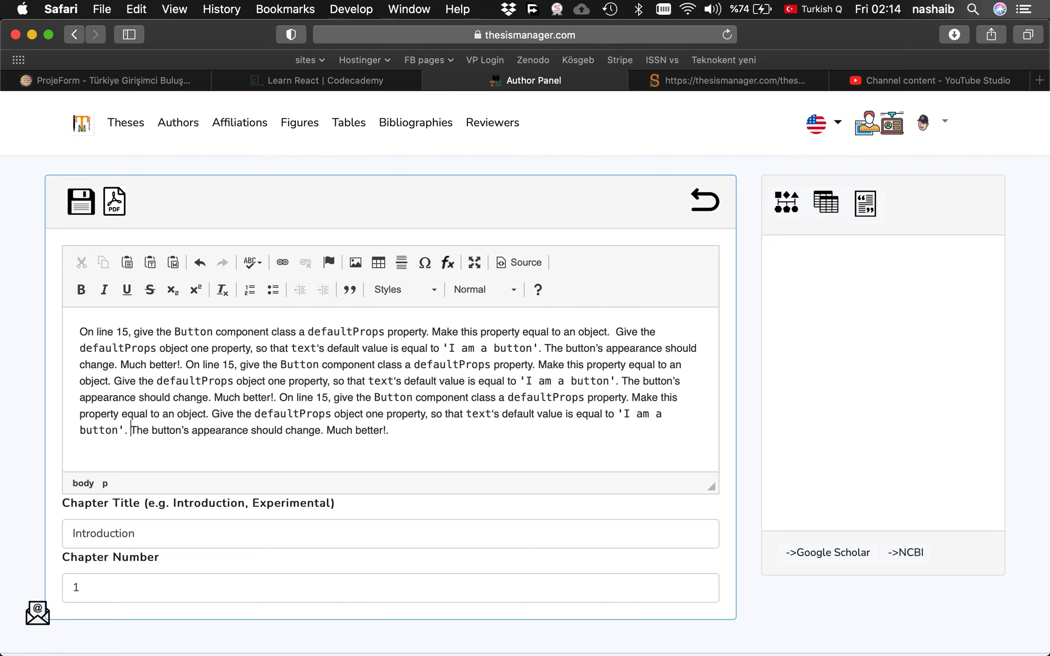
click(84, 207)
Insert an empty paragraph before 'Much better!.' and save the chapter again.
click(217, 397)
key(Return)
key(Return)
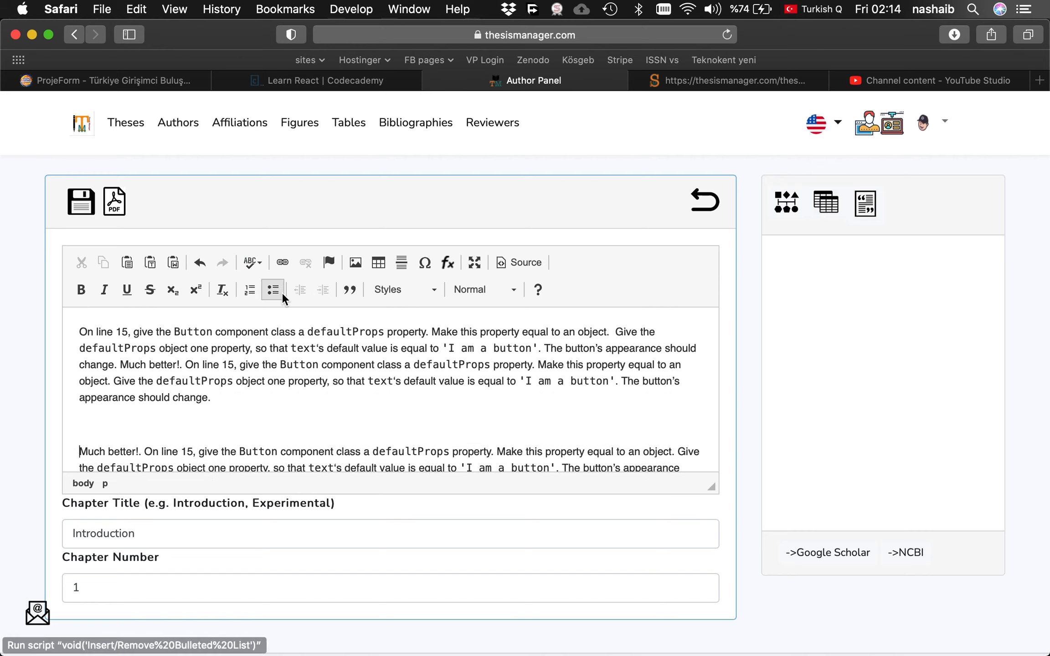
click(88, 207)
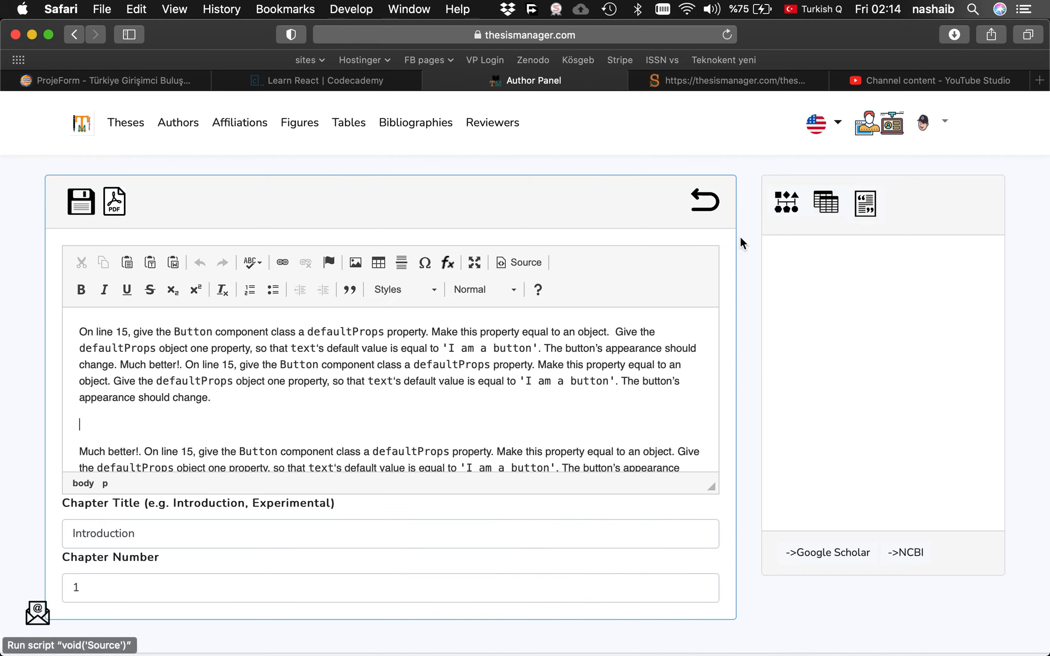
Start a new chapter figure and choose kazak.jpg from the Pictures folder as its image.
click(790, 204)
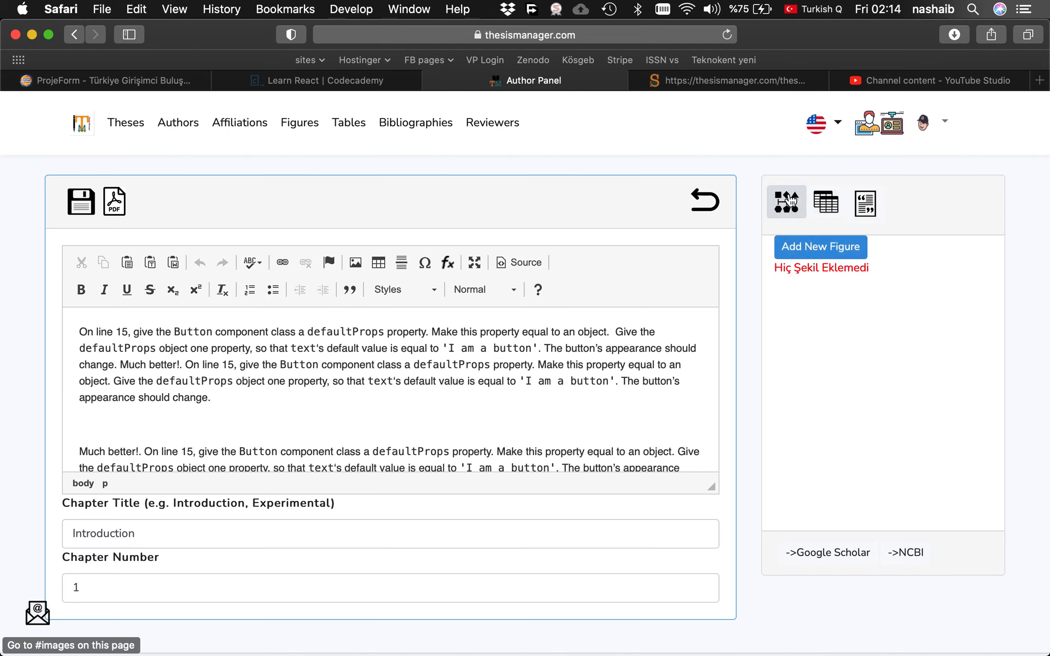
click(825, 211)
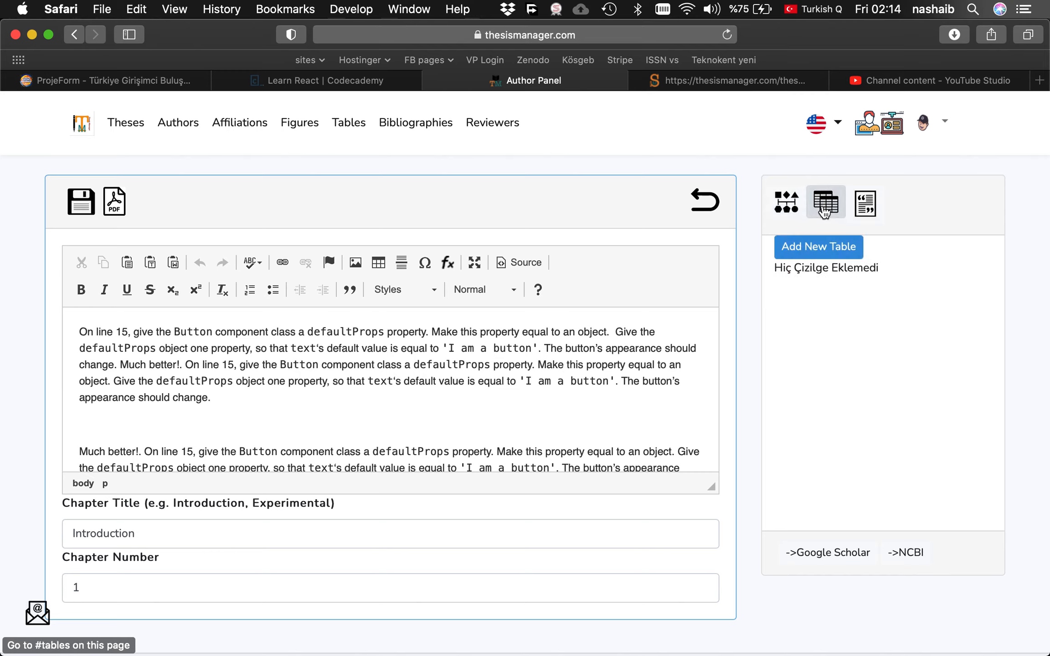
click(871, 212)
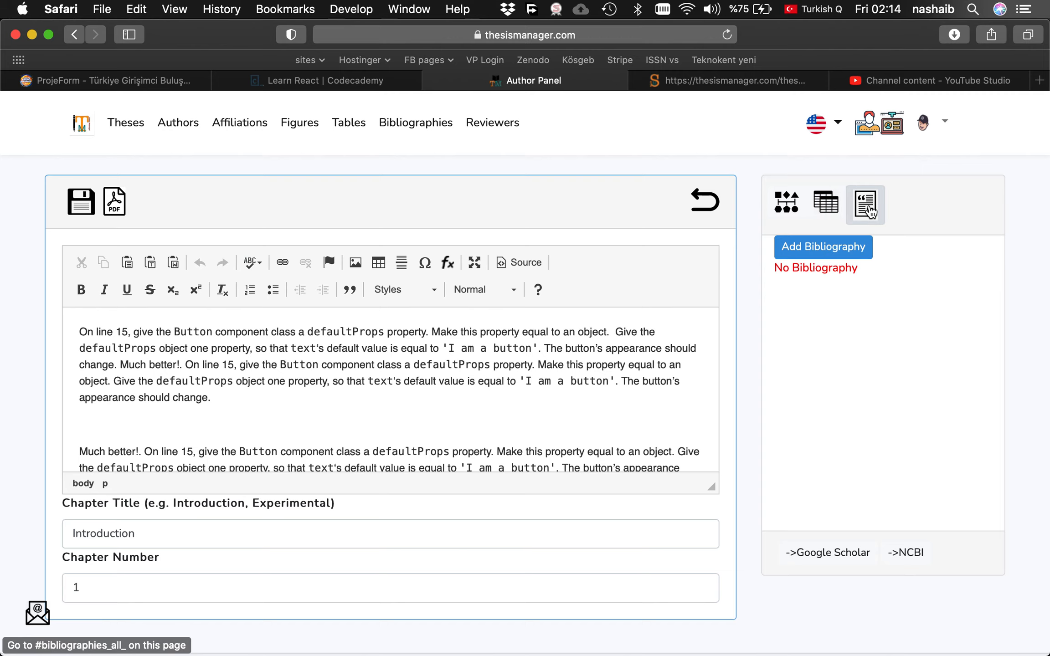
click(787, 204)
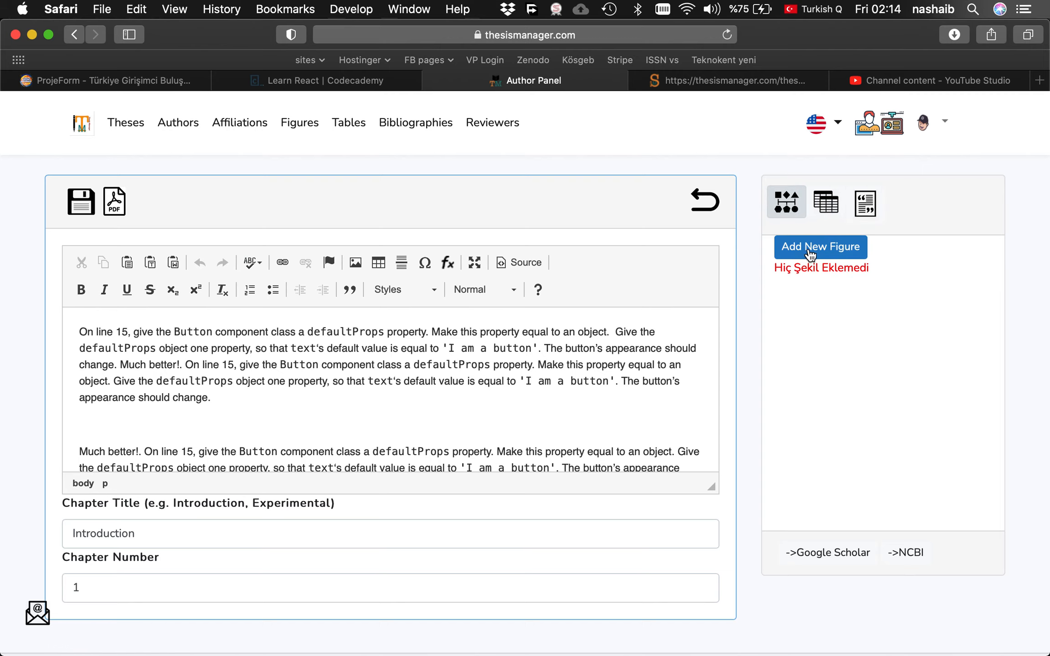
click(800, 258)
click(379, 384)
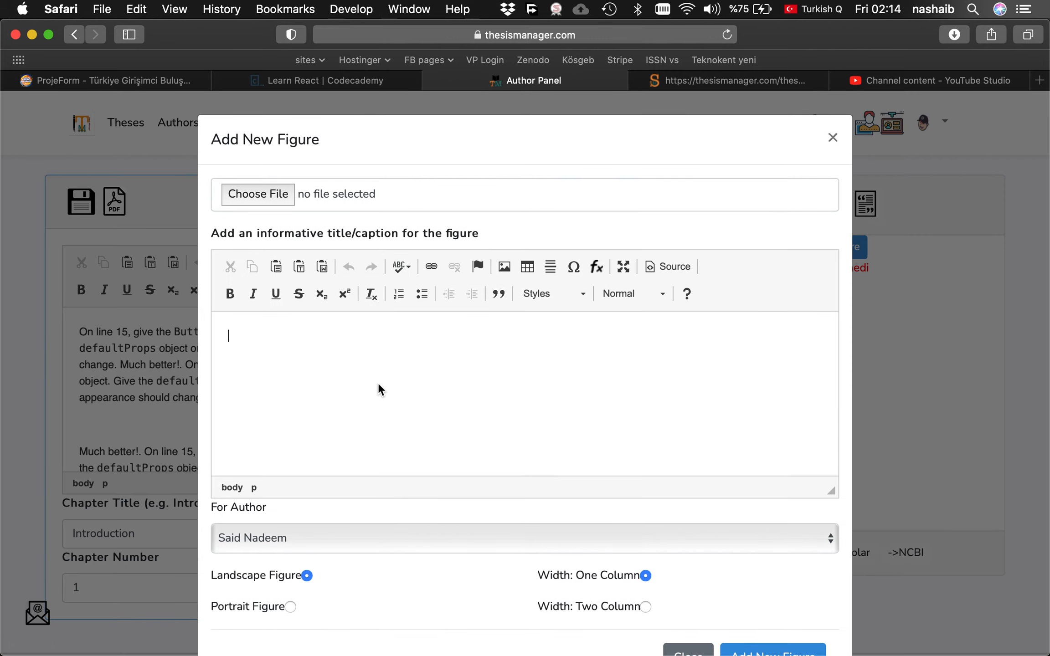
click(256, 198)
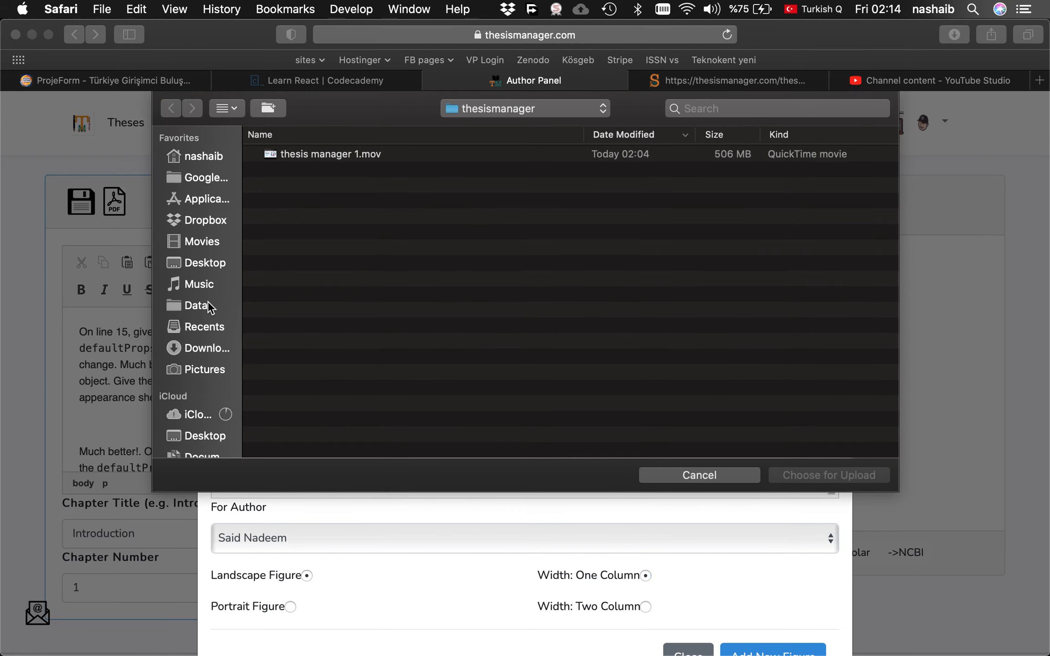
click(204, 363)
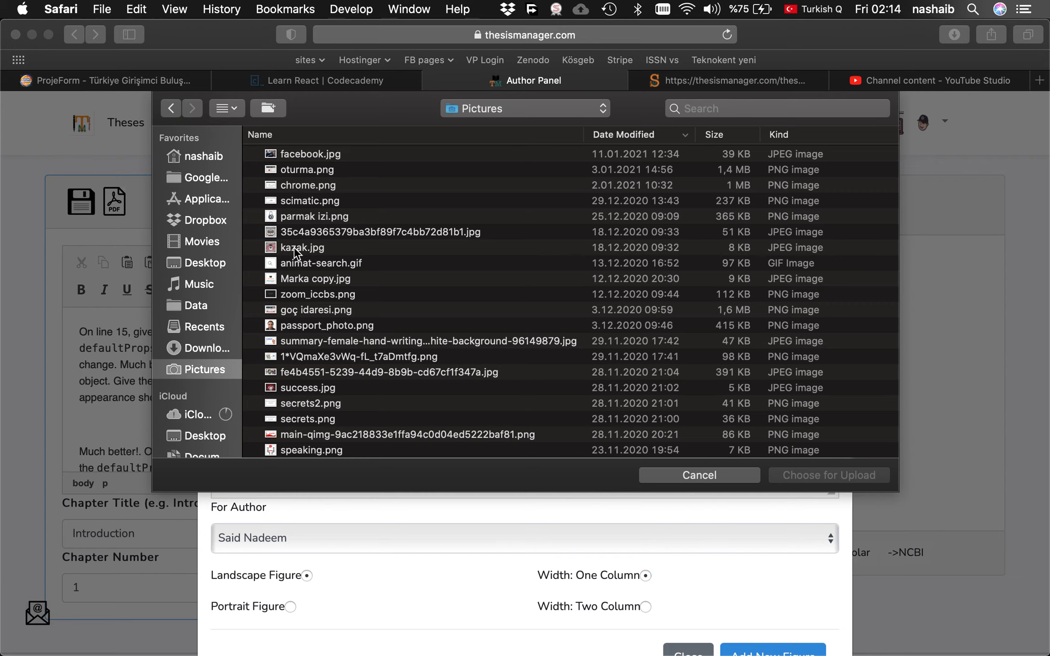
double_click(301, 248)
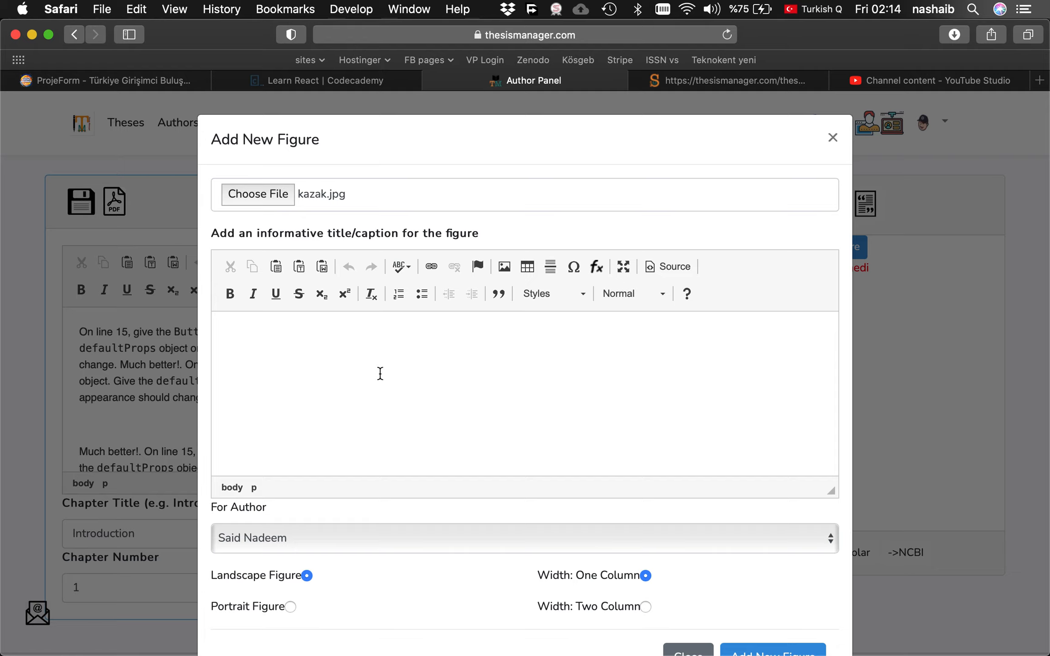
Caption the figure 'This is a random photo will appear in the thesis' and upload it.
text(This is a randome photo will)
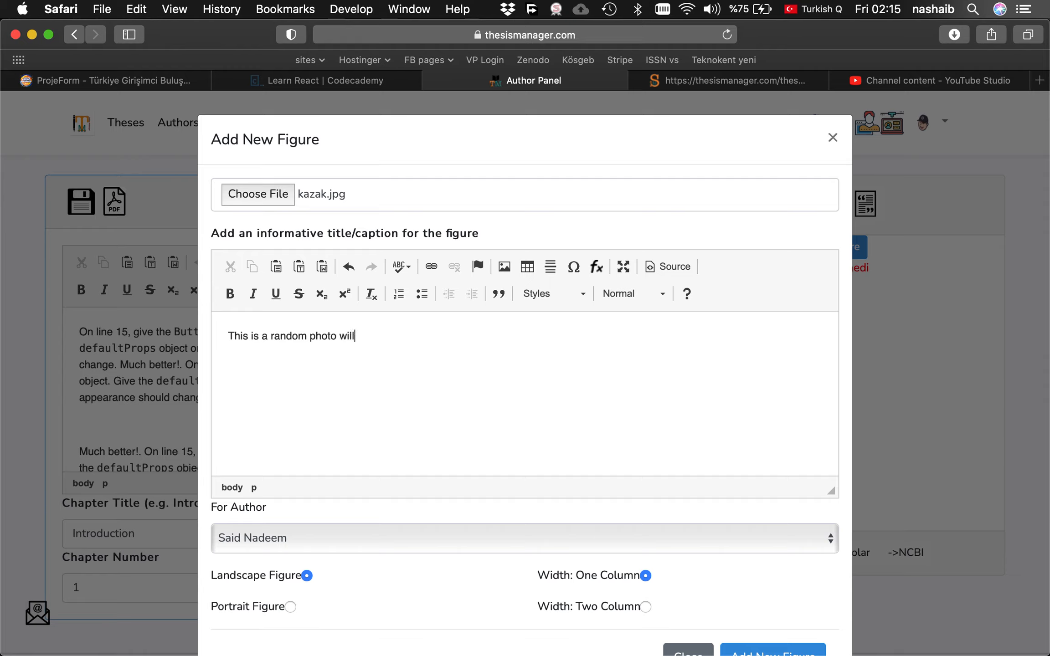
text(int he)
key(BackSpace)
key(BackSpace)
key(BackSpace)
text(thes)
scroll(410, 394, down, 3)
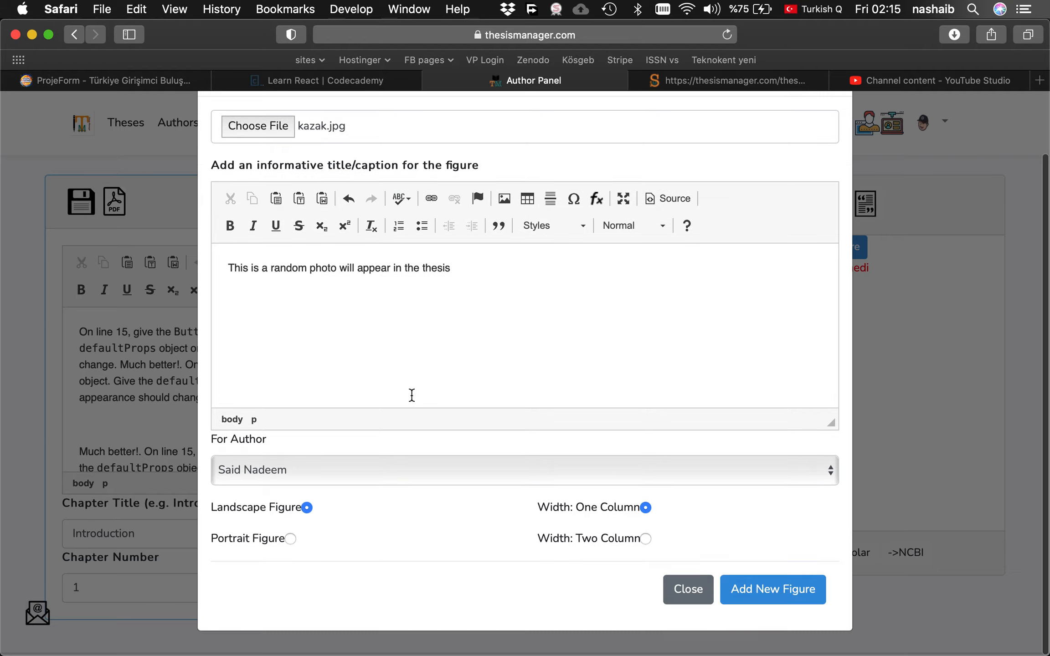
click(777, 591)
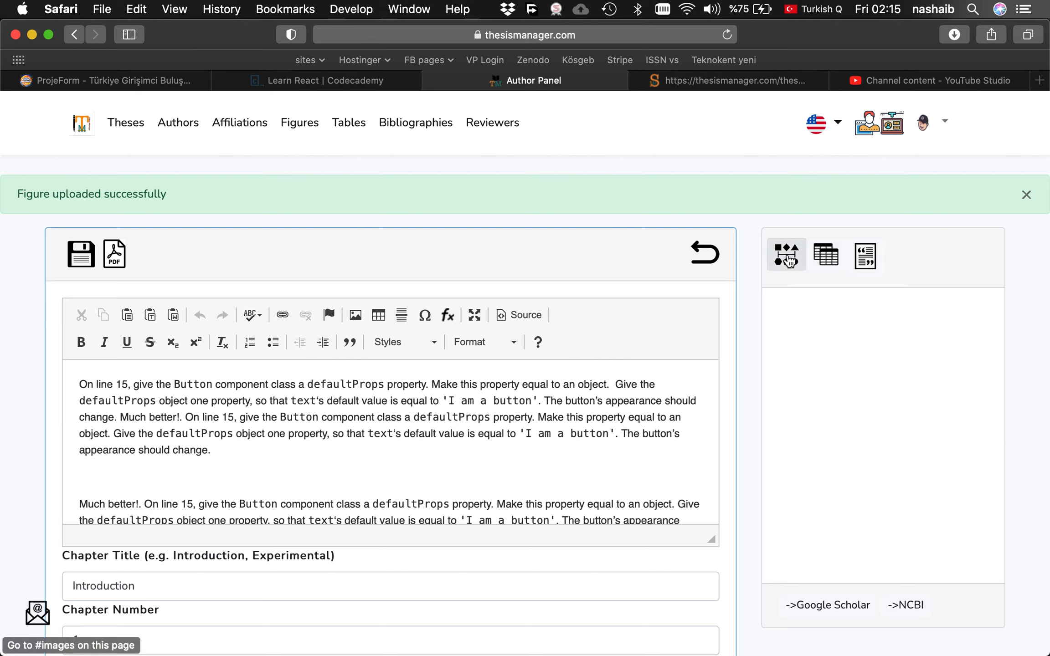
Insert the kazak figure's address on the empty line after the first paragraph and select it.
click(787, 261)
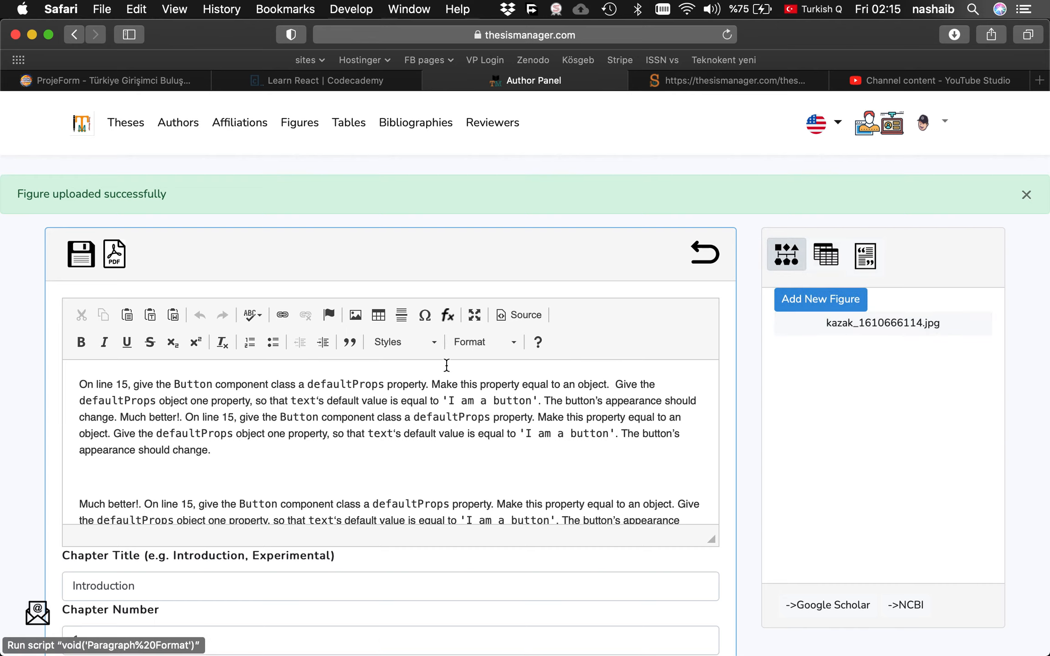
click(143, 474)
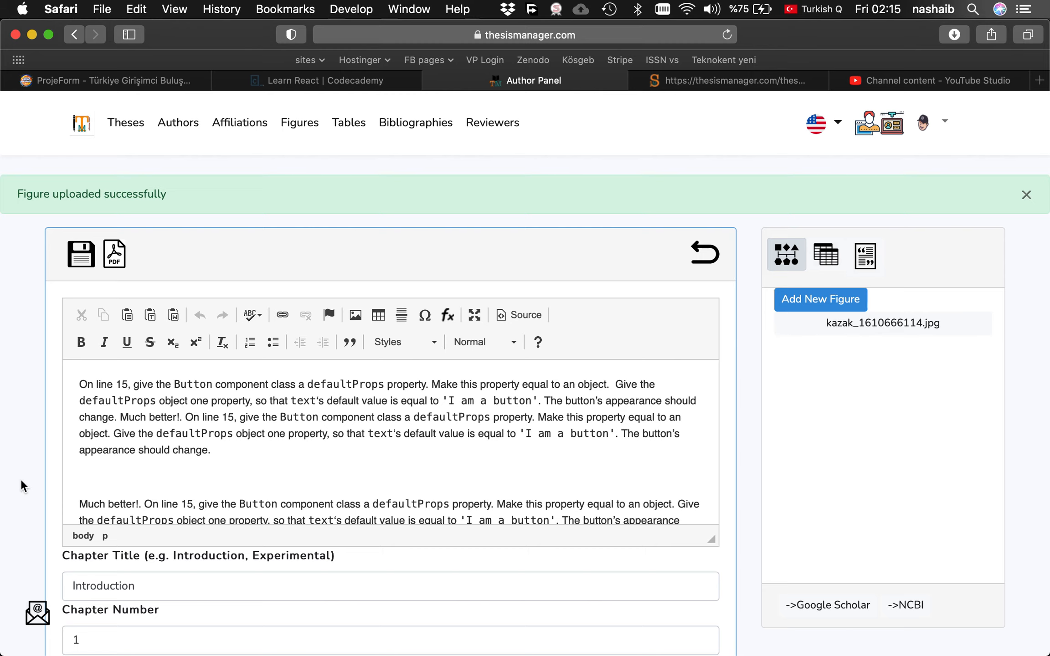
drag(877, 335, 171, 418)
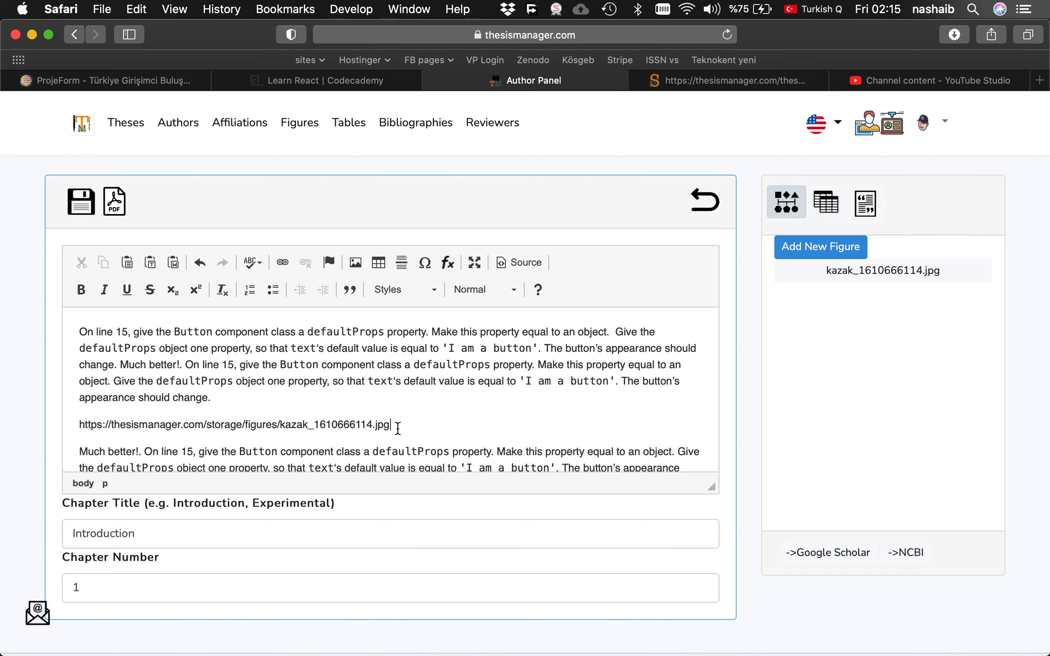
drag(395, 424, 78, 424)
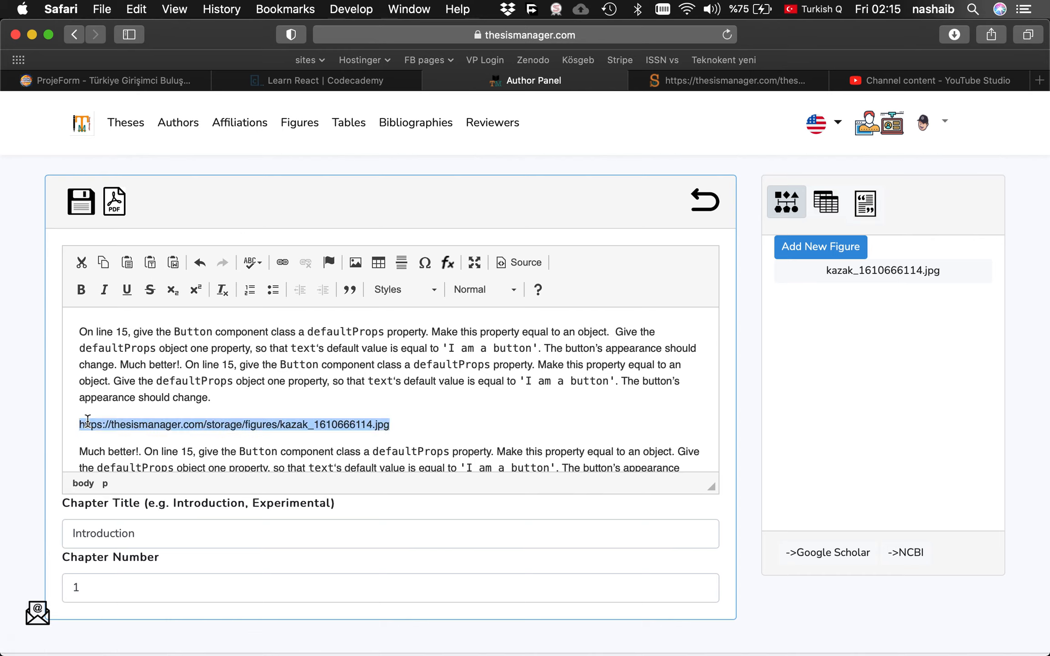
Turn the address into a link labelled 'Figure x' and save the Introduction chapter.
click(279, 264)
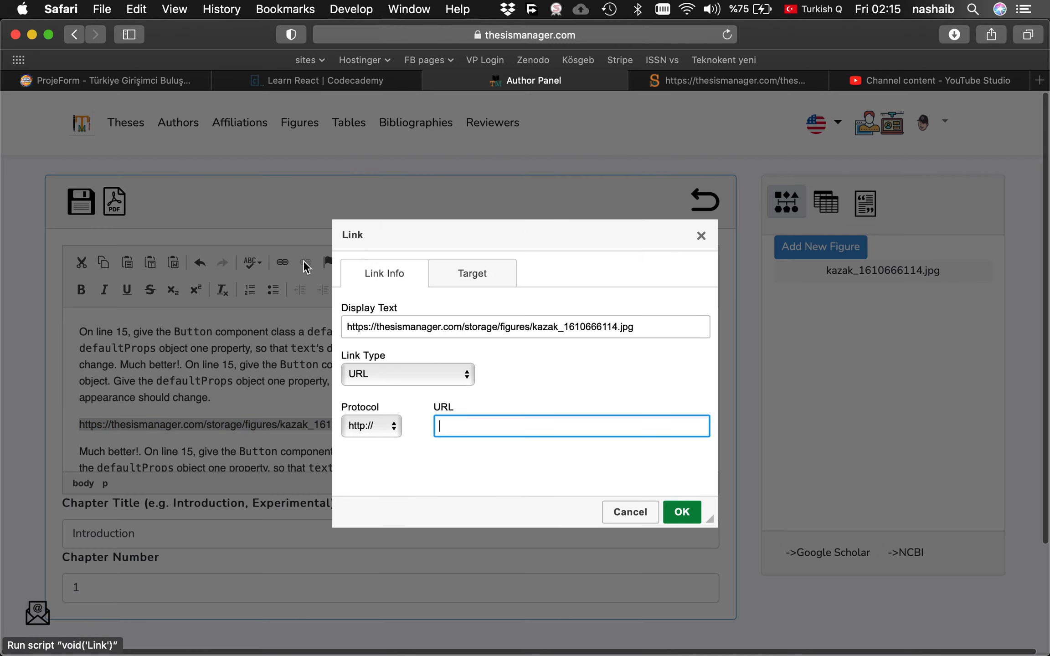
double_click(390, 327)
key(super+a)
key(super+x)
click(464, 426)
key(super+v)
click(458, 330)
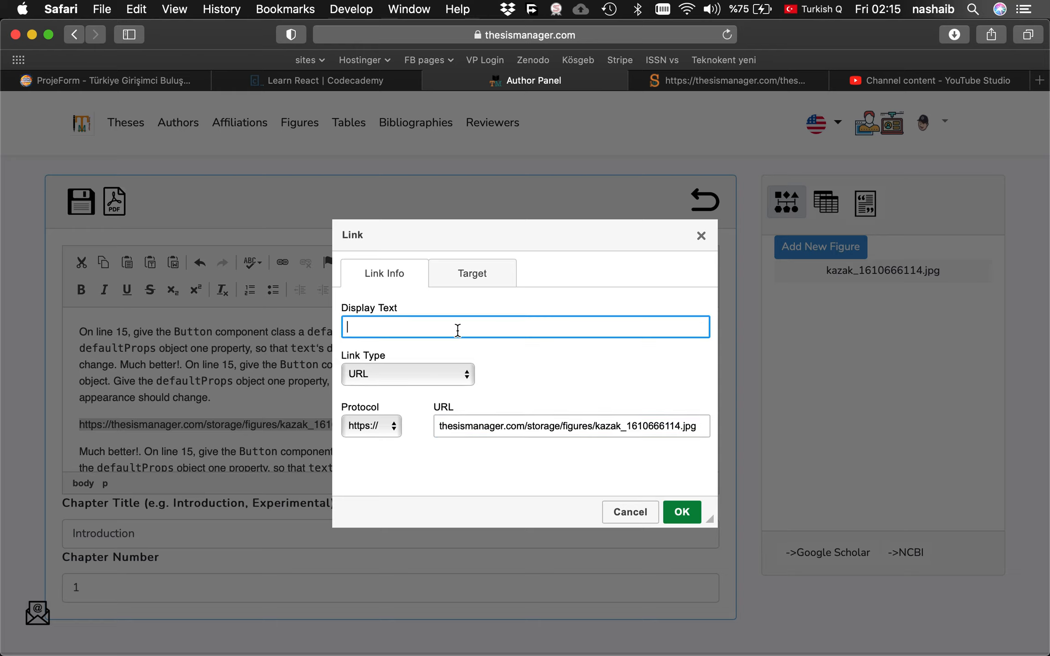
text(Fi)
key(BackSpace)
text(x)
click(680, 512)
click(81, 201)
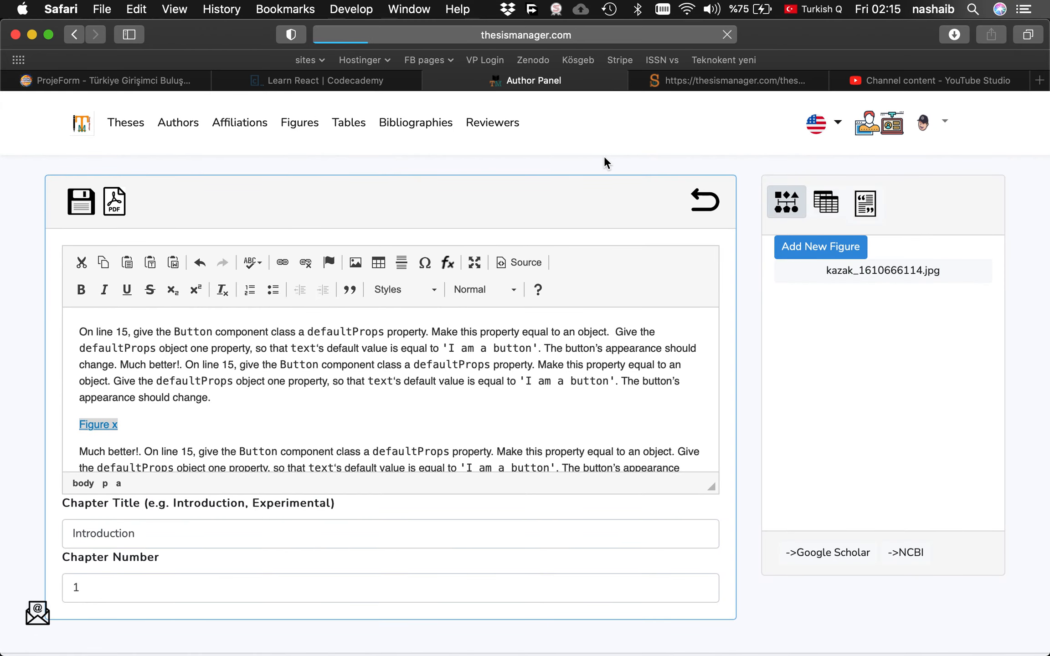
mouse_move(716, 81)
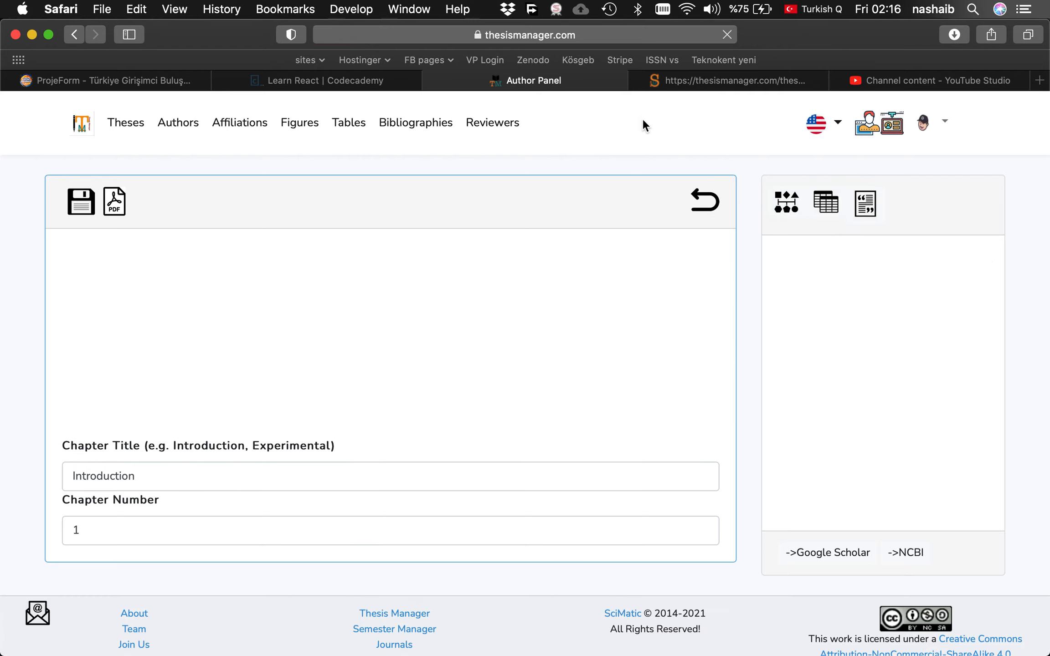
Reload the generated thesis PDF and scroll to the List of Figures showing Figure 1.1.
click(696, 81)
click(727, 35)
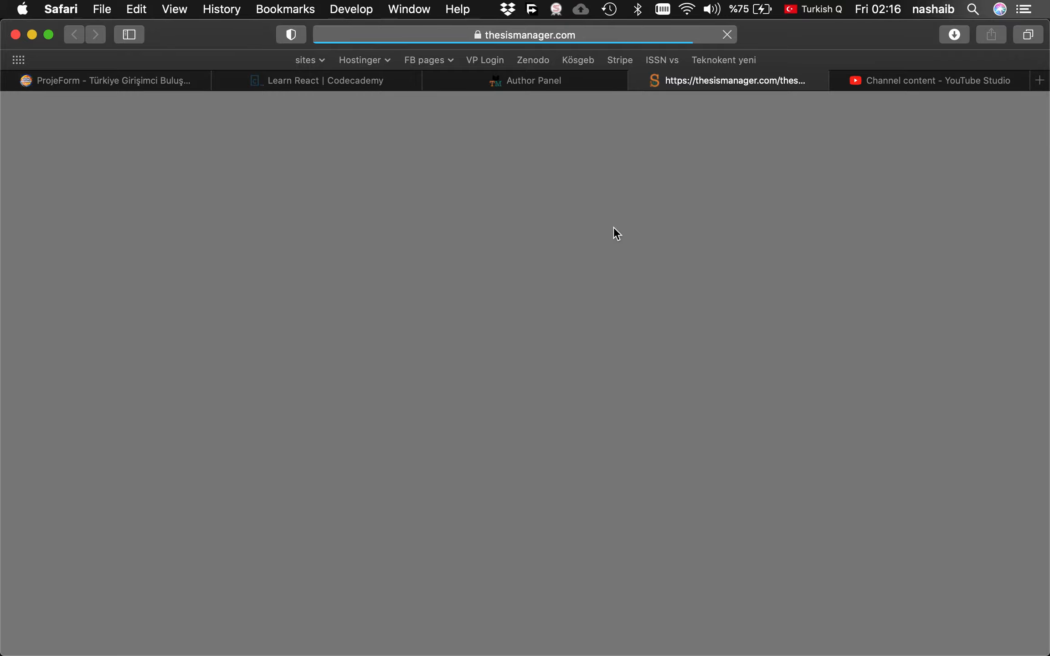
scroll(604, 383, down, 5)
scroll(603, 404, down, 20)
scroll(602, 404, down, 10)
scroll(603, 403, down, 12)
scroll(602, 403, down, 15)
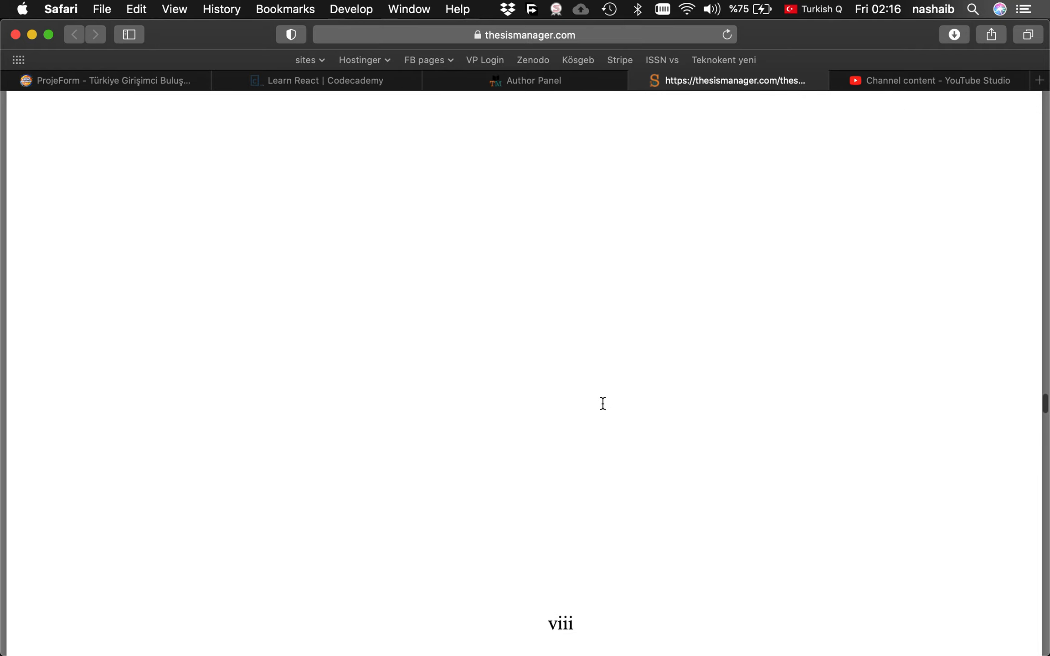
scroll(602, 403, up, 3)
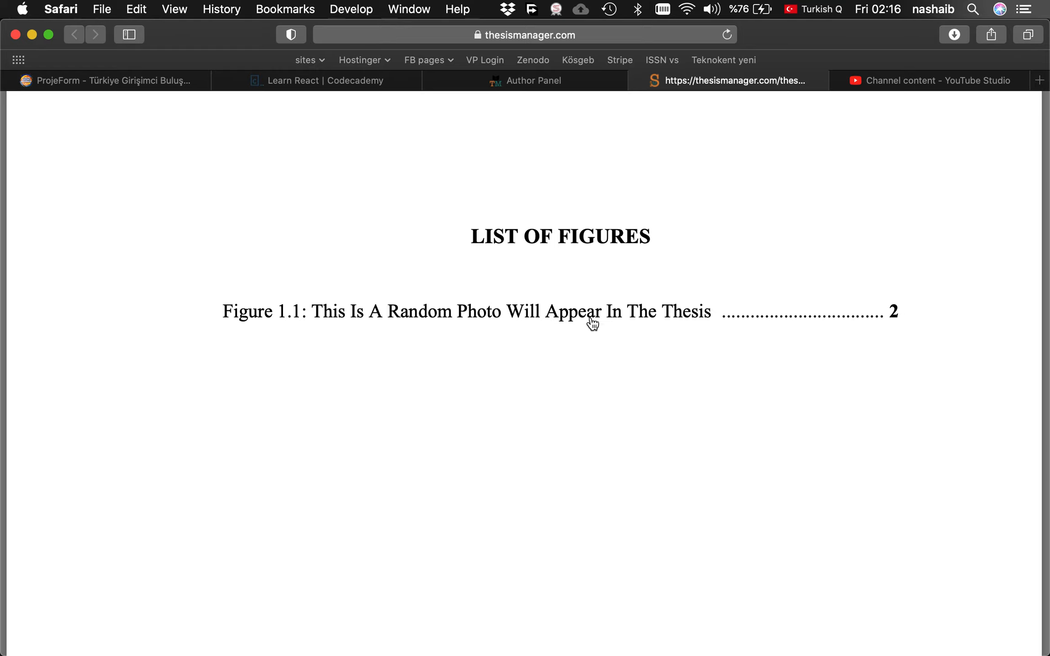
Jump to Figure 1.1 and zoom out to view the captioned kazak photo in the Introduction.
click(525, 314)
scroll(520, 348, up, 15)
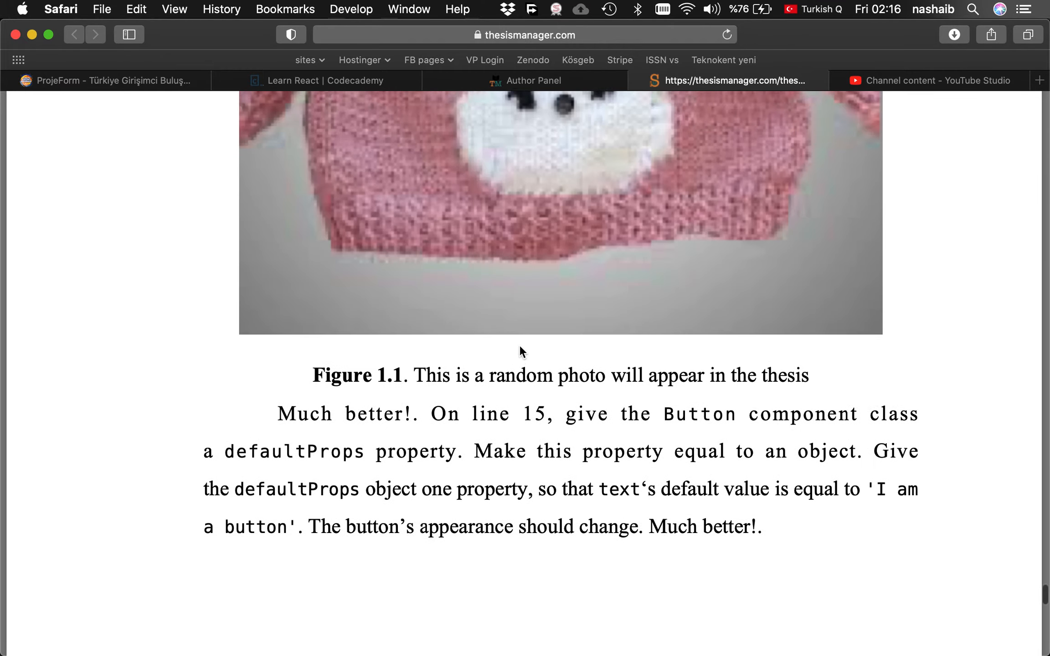
scroll(519, 344, up, 7)
scroll(519, 344, down, 20)
scroll(519, 344, up, 6)
scroll(519, 344, down, 10)
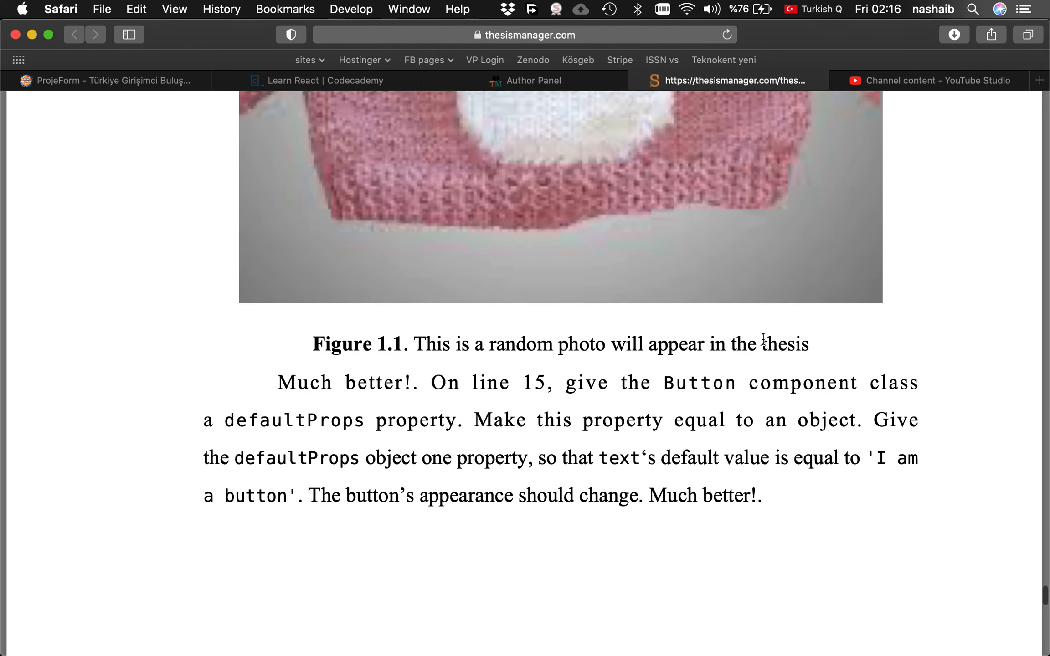
scroll(594, 353, up, 12)
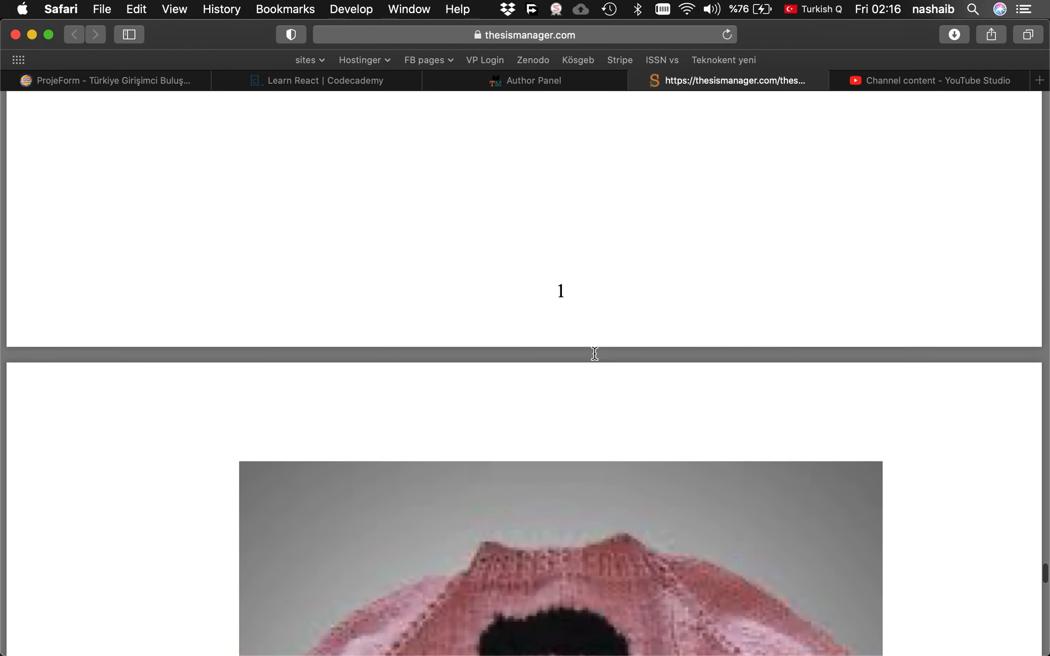
scroll(594, 353, down, 5)
key(super+minus)
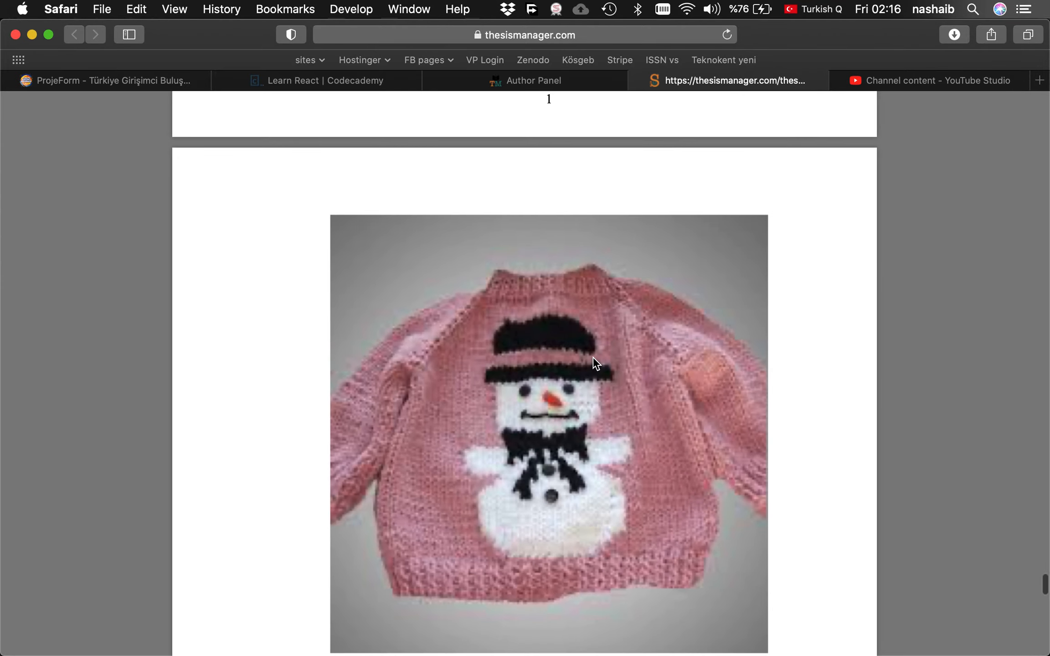
scroll(593, 357, down, 5)
scroll(593, 357, up, 3)
scroll(593, 357, down, 4)
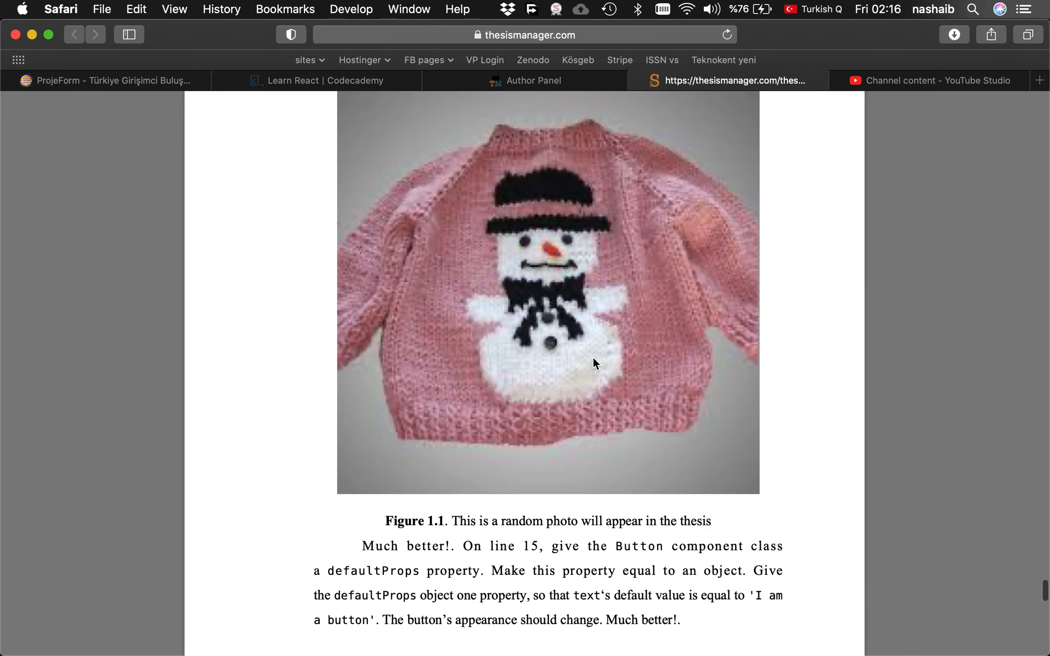
scroll(593, 357, up, 20)
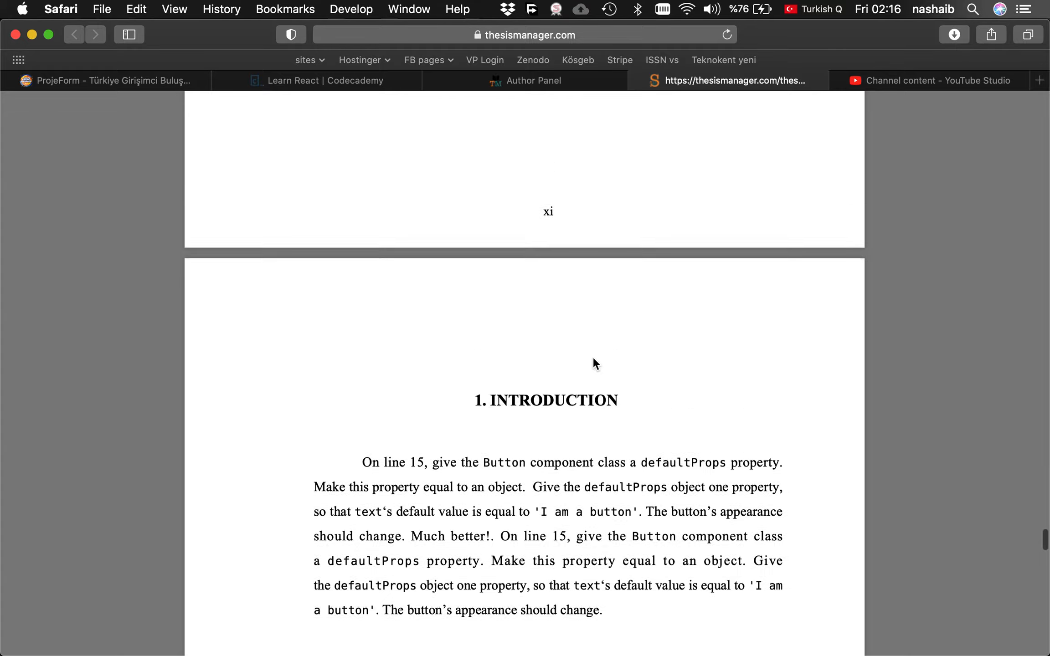
scroll(609, 177, up, 20)
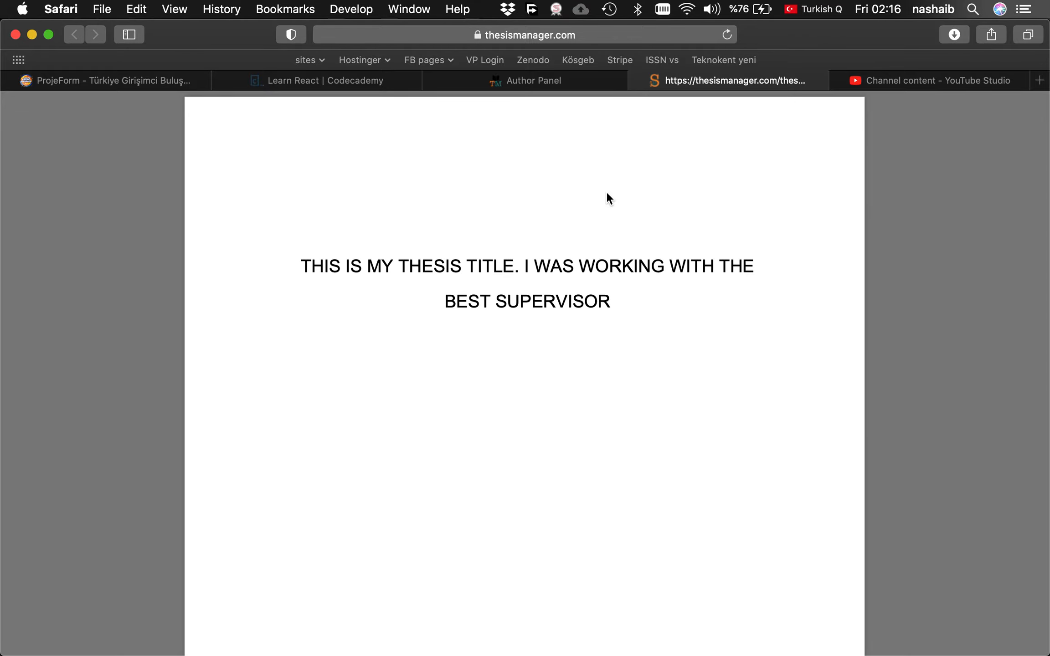
Close the PDF, inspect the Figure x link's settings, and dismiss them unchanged.
click(637, 77)
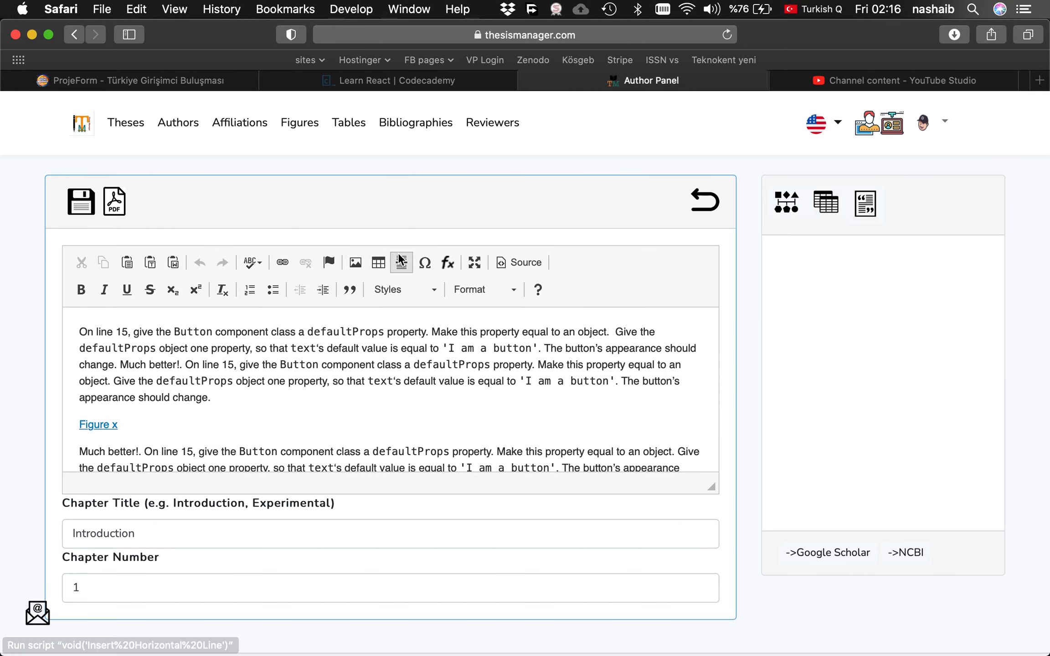
double_click(102, 425)
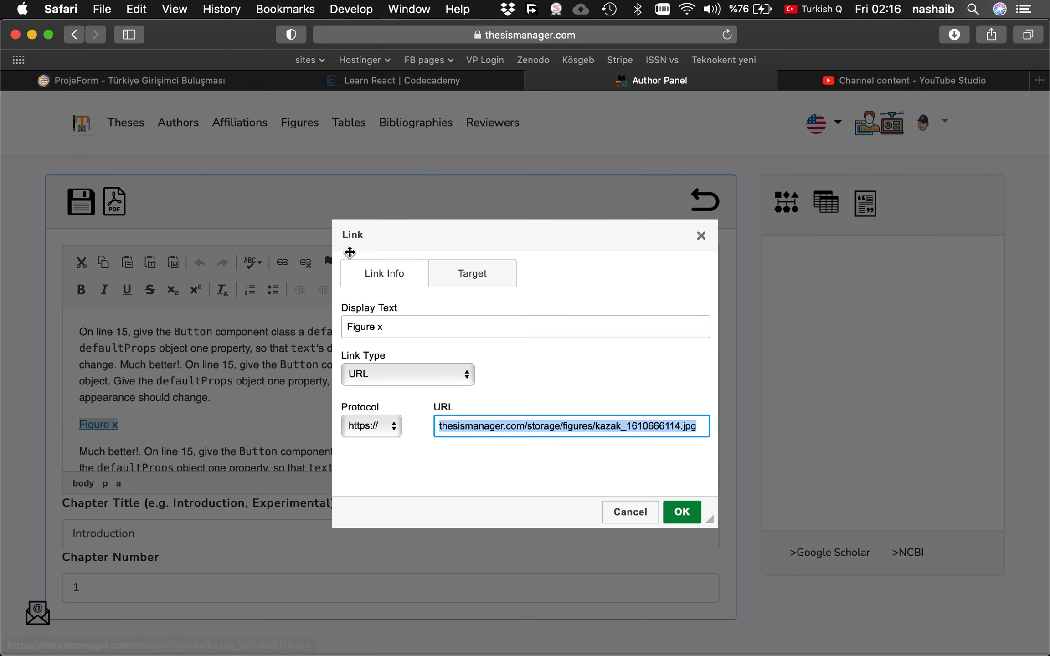
click(701, 236)
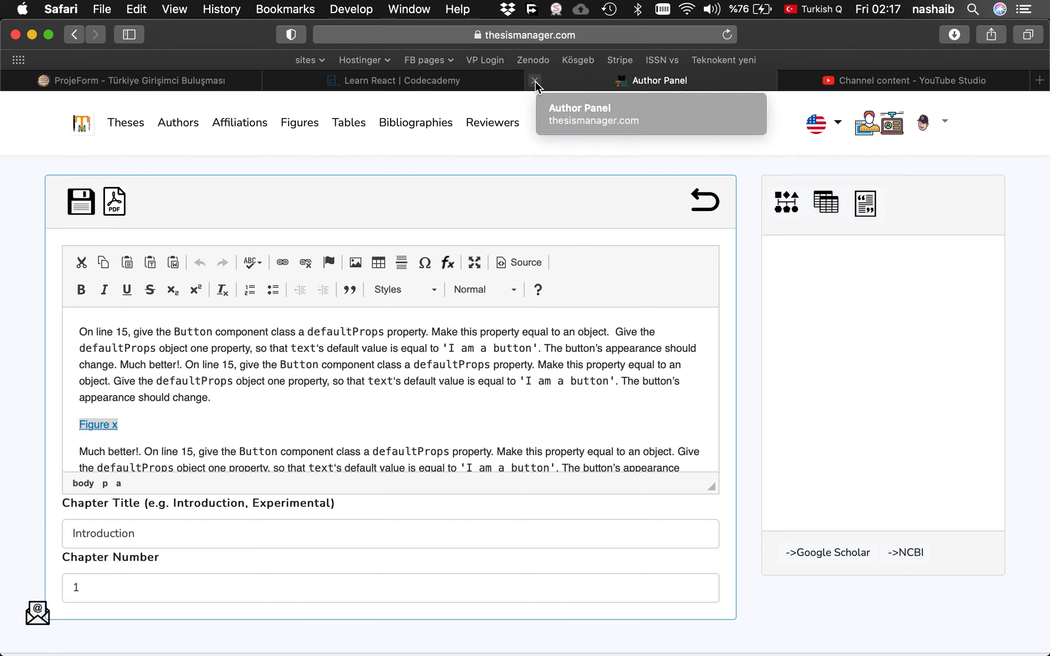
Bring Chrome forward and load thesismanager.com in a new tab.
mouse_move(640, 649)
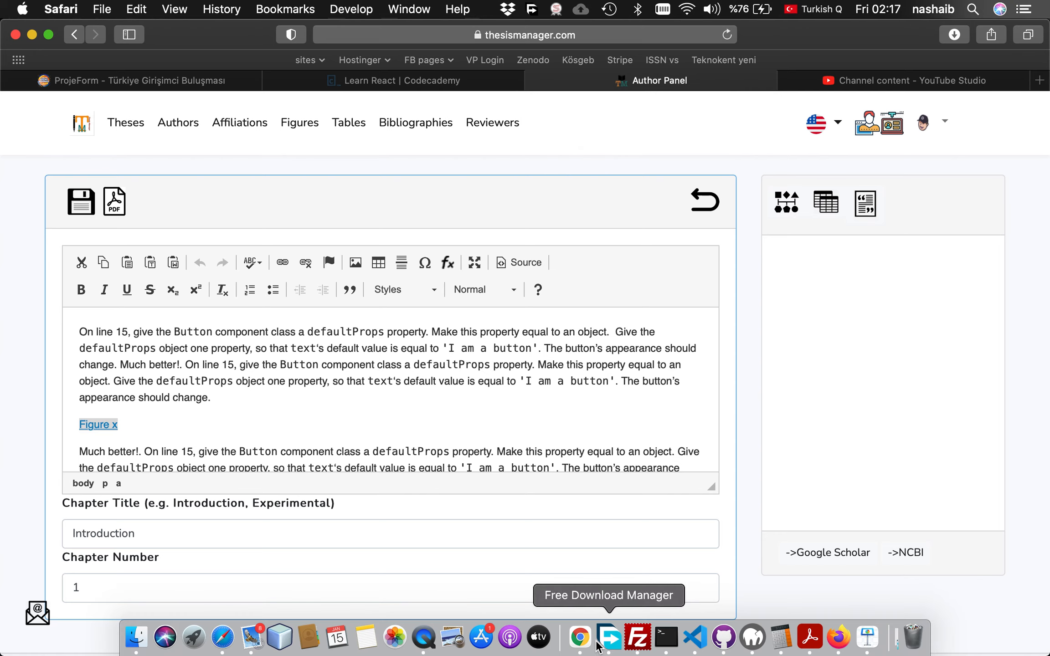
click(580, 640)
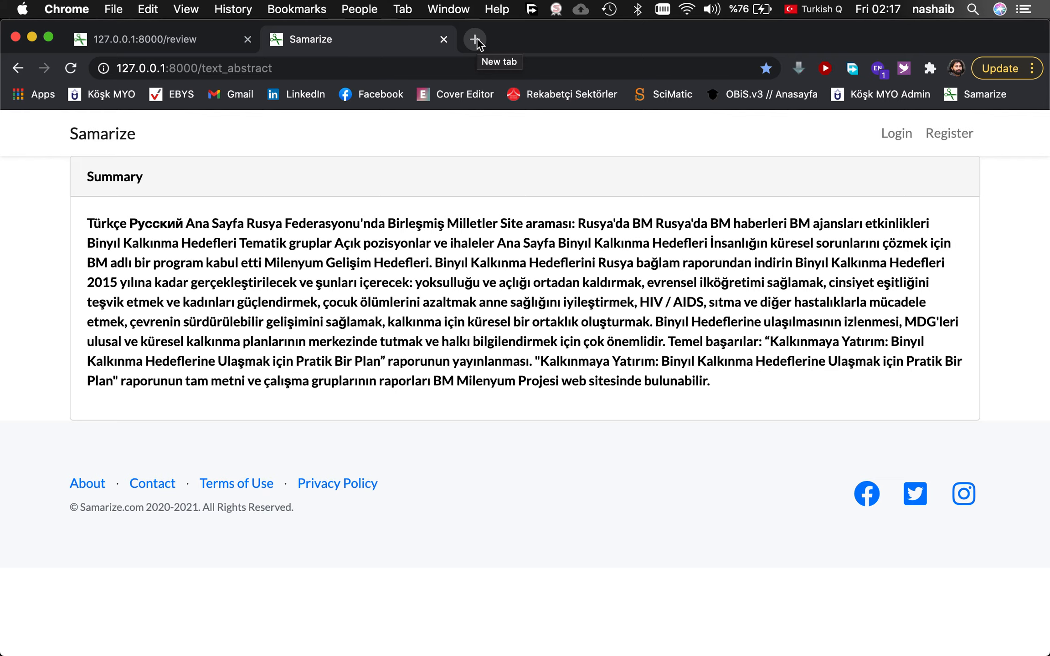
click(475, 39)
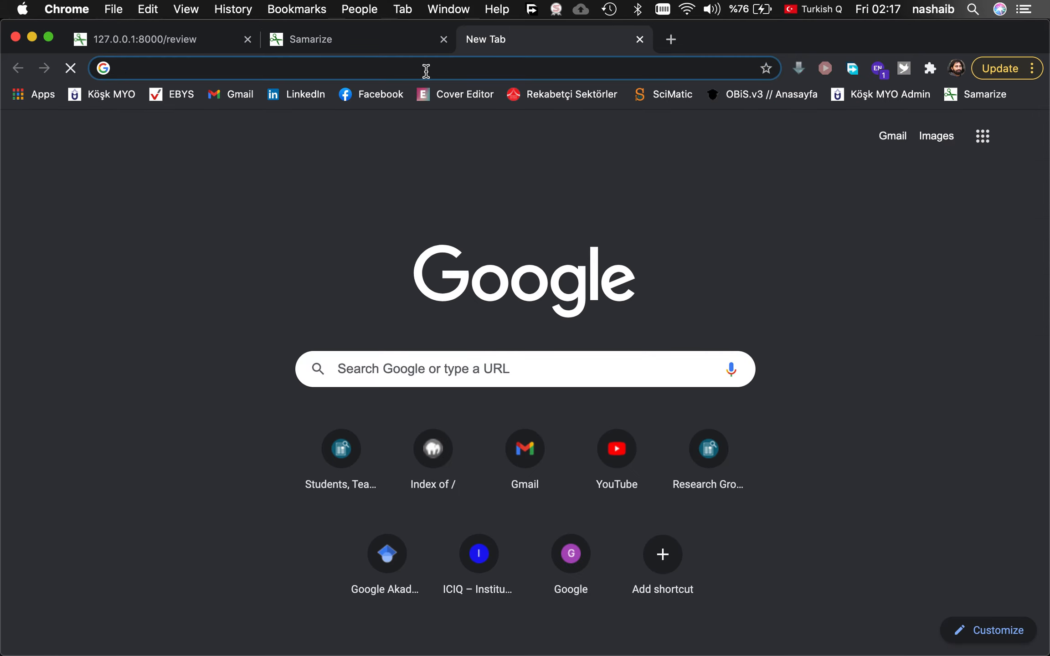
text(thesis)
key(Return)
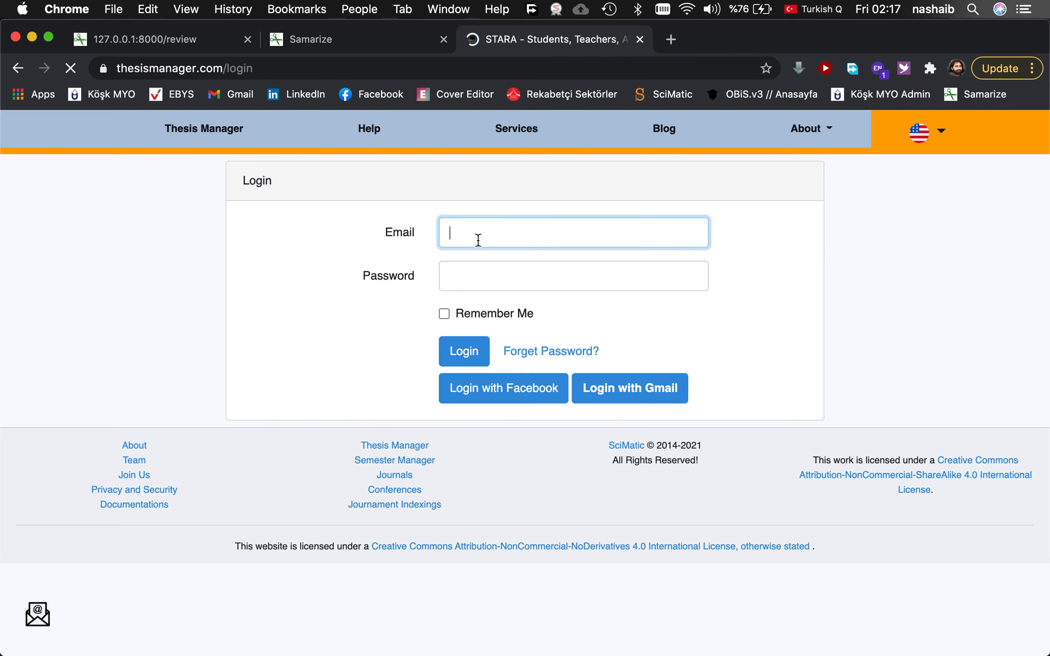
Log in with the saved account credentials, retrying after the expired page, to reach My Thesis.
click(478, 240)
click(525, 264)
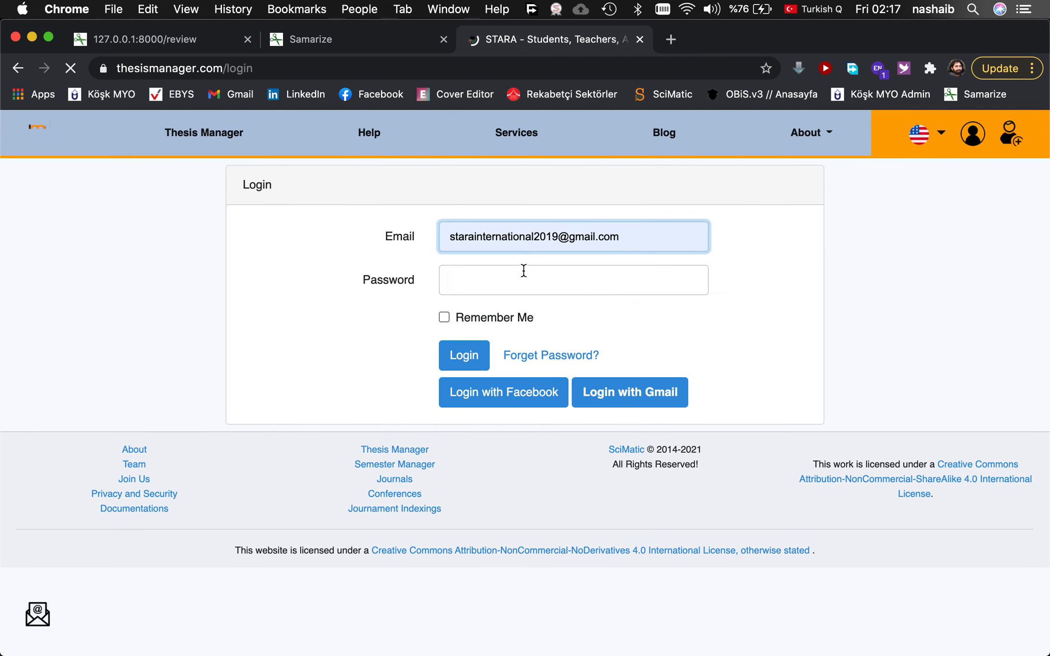
click(499, 394)
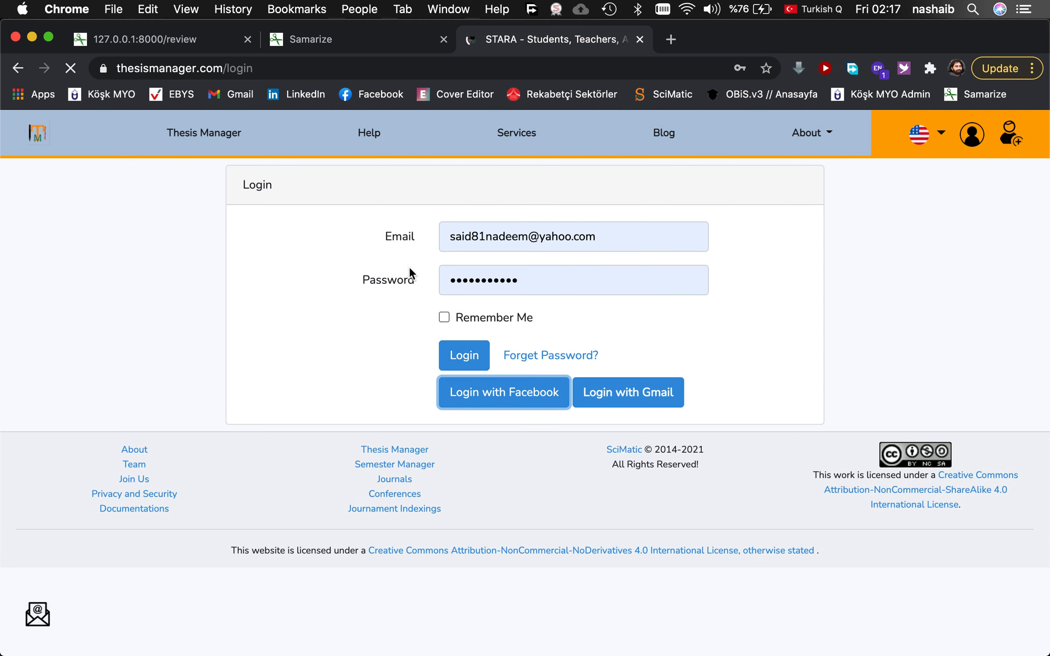
click(474, 363)
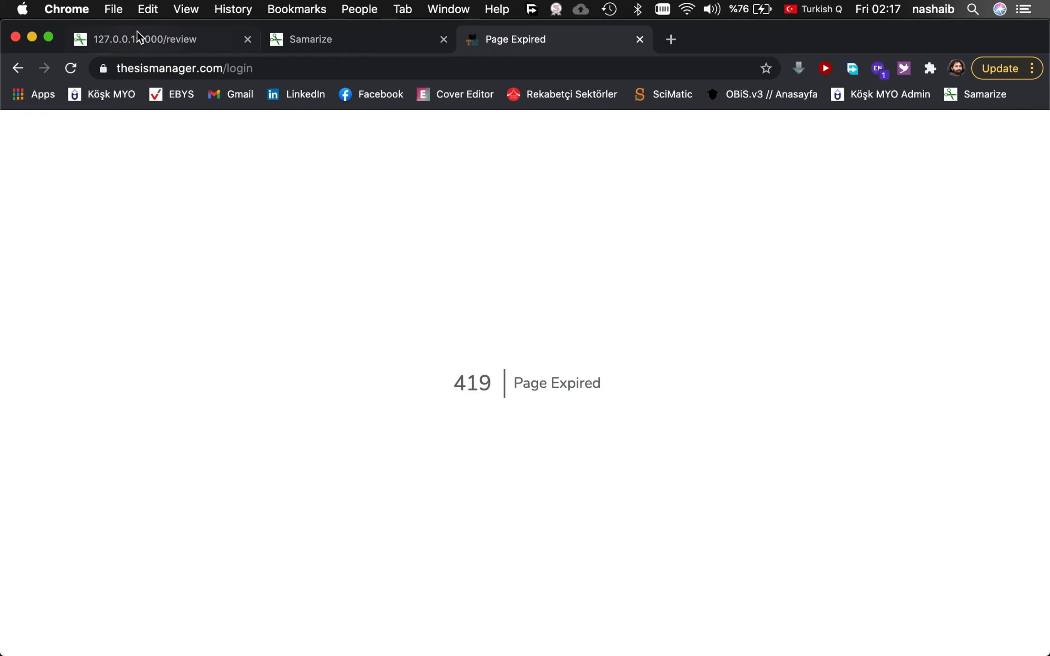
click(17, 68)
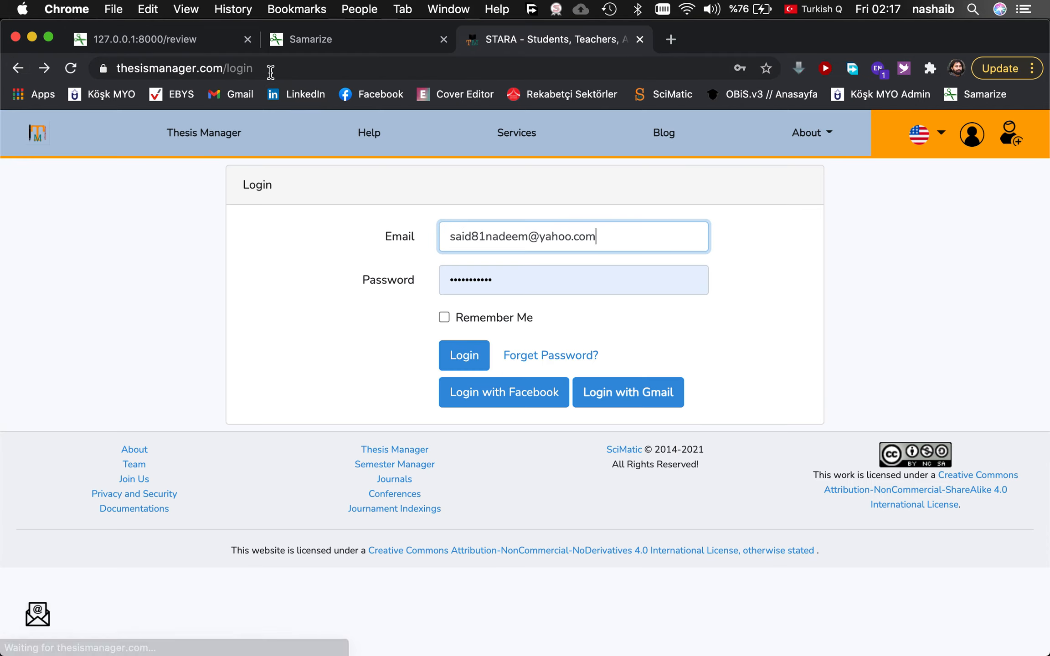
click(270, 69)
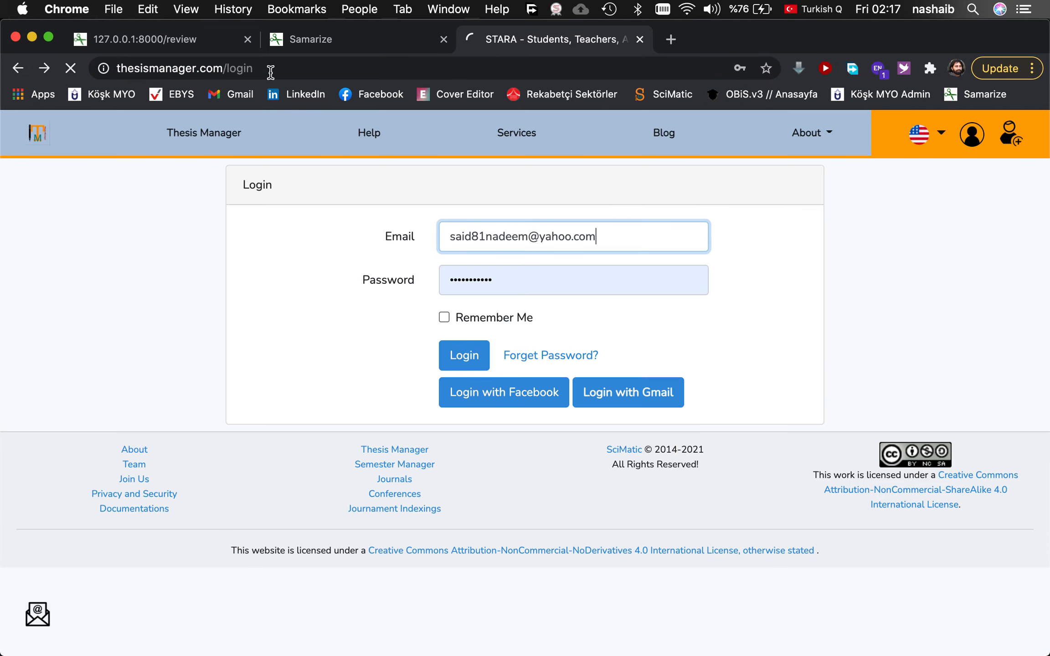
click(474, 360)
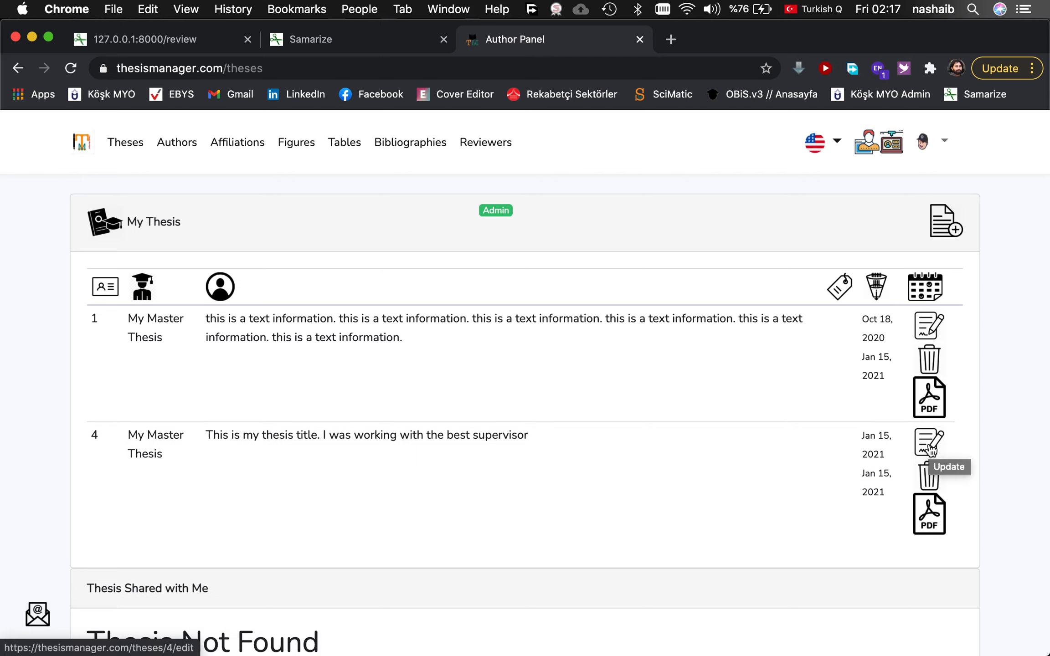
Open thesis 4's Introduction chapter and delete the Figure x placeholder link.
click(931, 451)
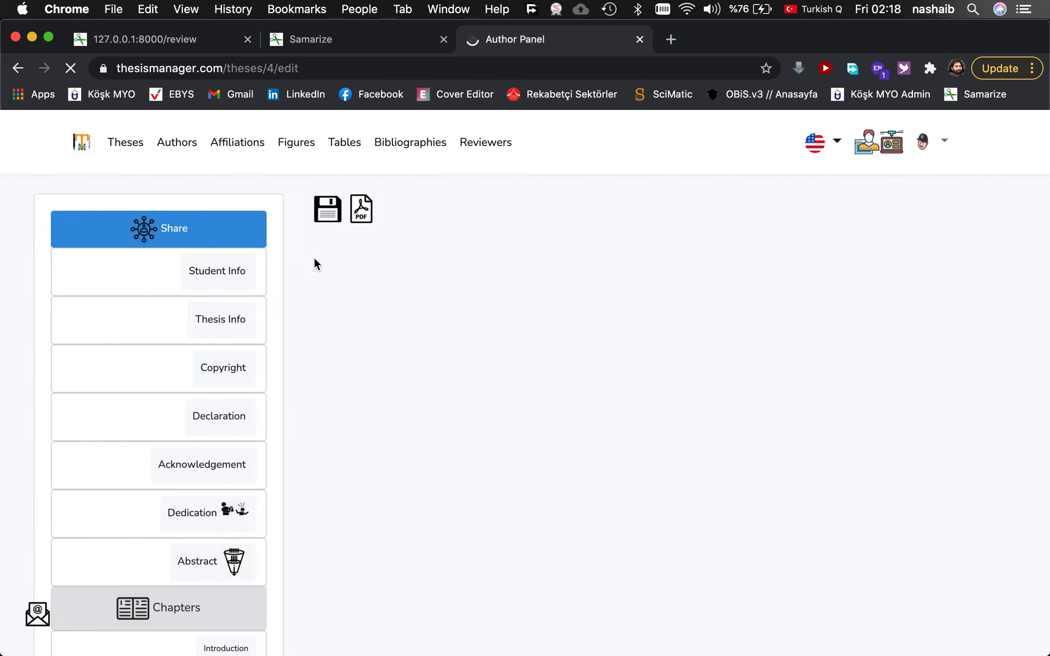
scroll(219, 533, down, 5)
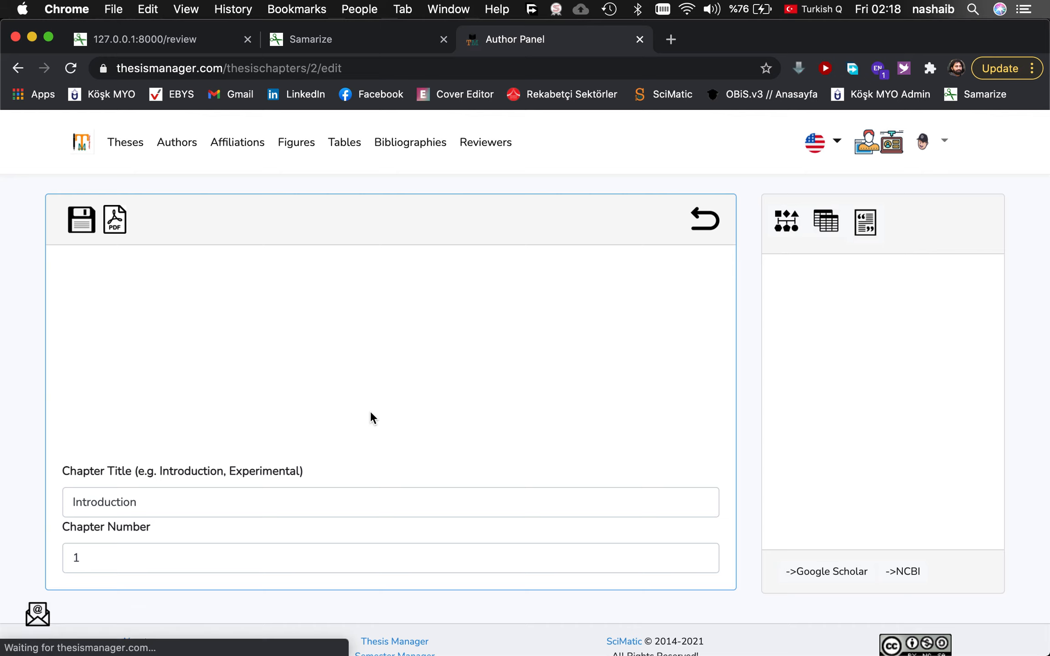
scroll(320, 410, down, 1)
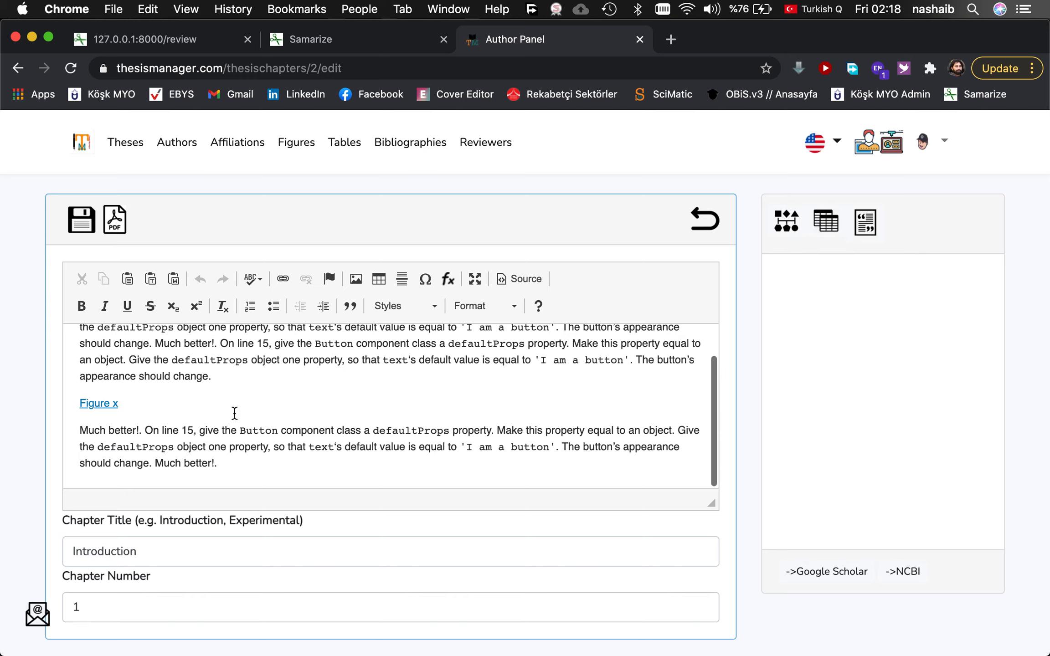
click(124, 408)
key(BackSpace)
key(BackSpace)
key(BackSpace)
key(BackSpace)
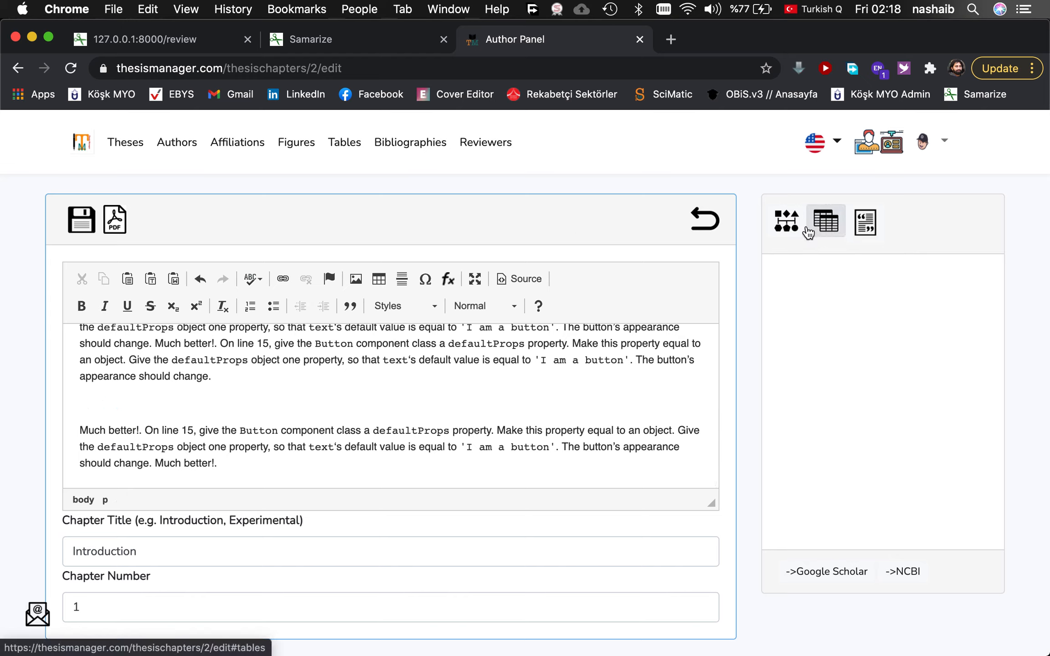
Insert the kazak_1610666114.jpg figure link on the empty line, label it 'figure 1', and save.
click(790, 225)
drag(874, 291, 204, 395)
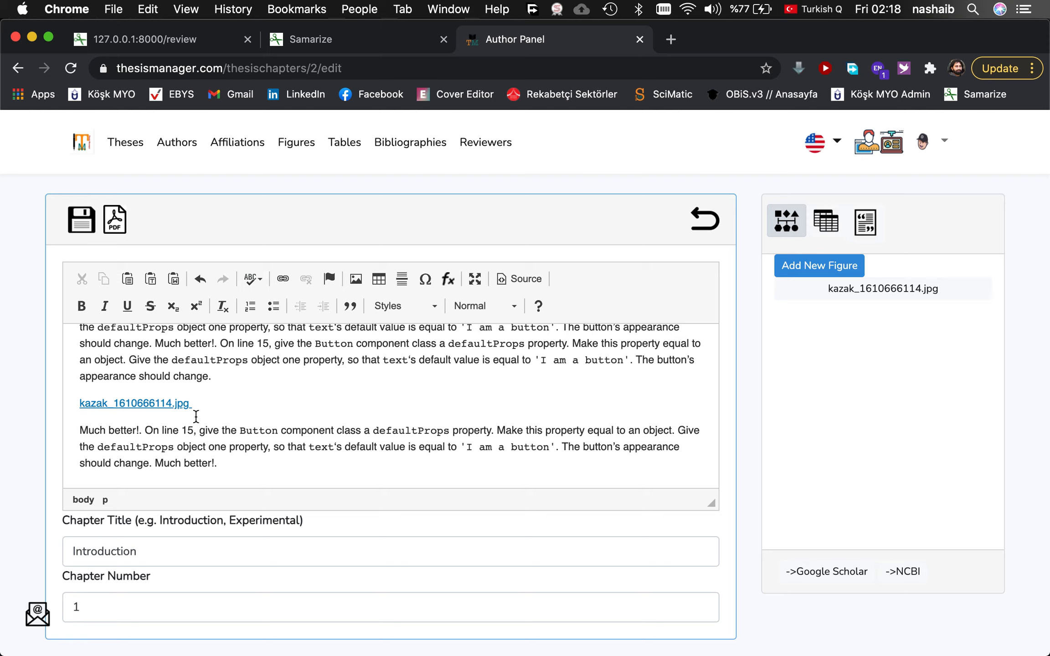
double_click(145, 403)
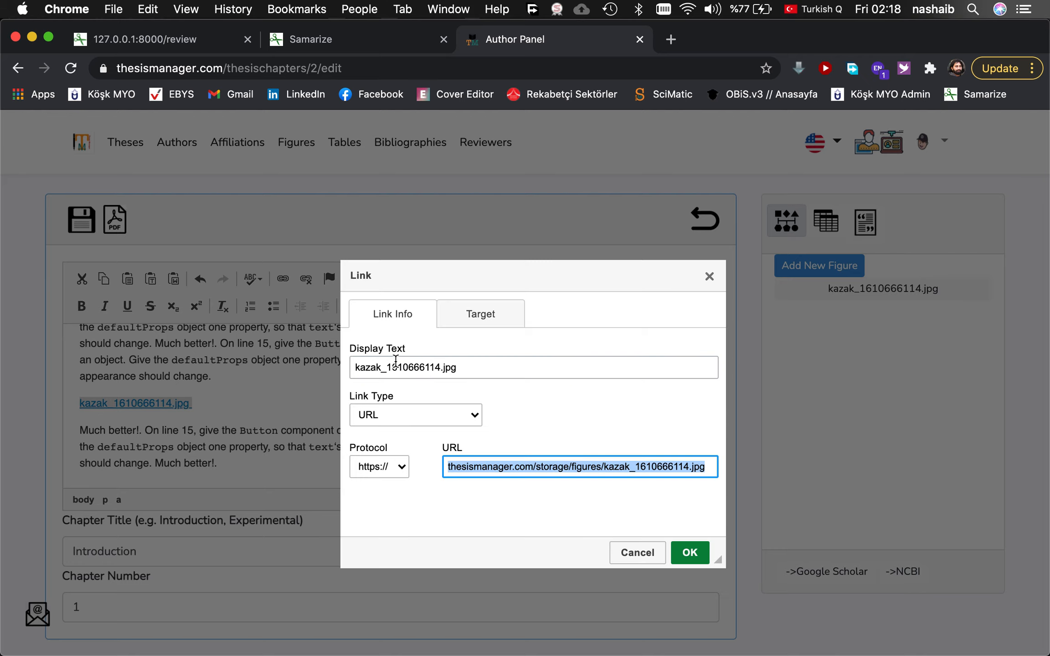
triple_click(409, 367)
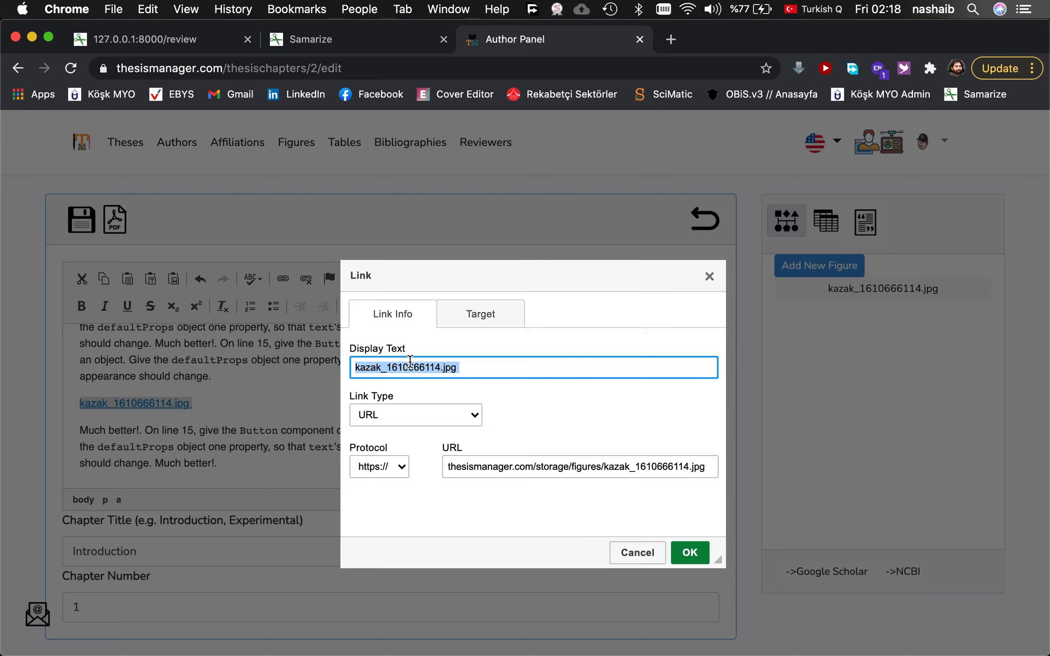
text(figure 1)
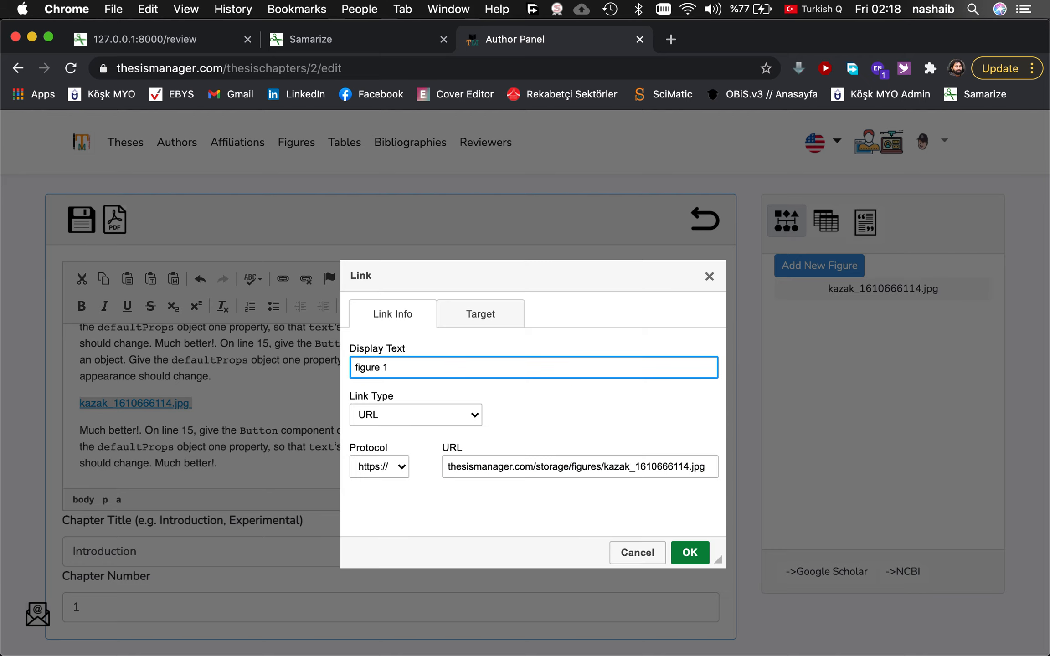
click(690, 555)
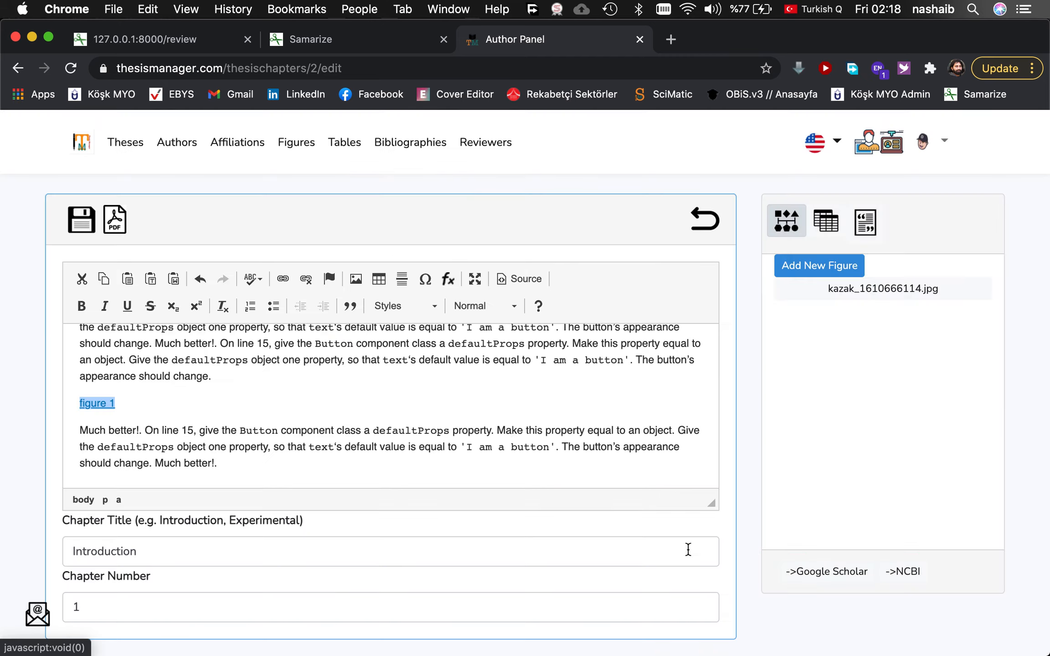
click(81, 227)
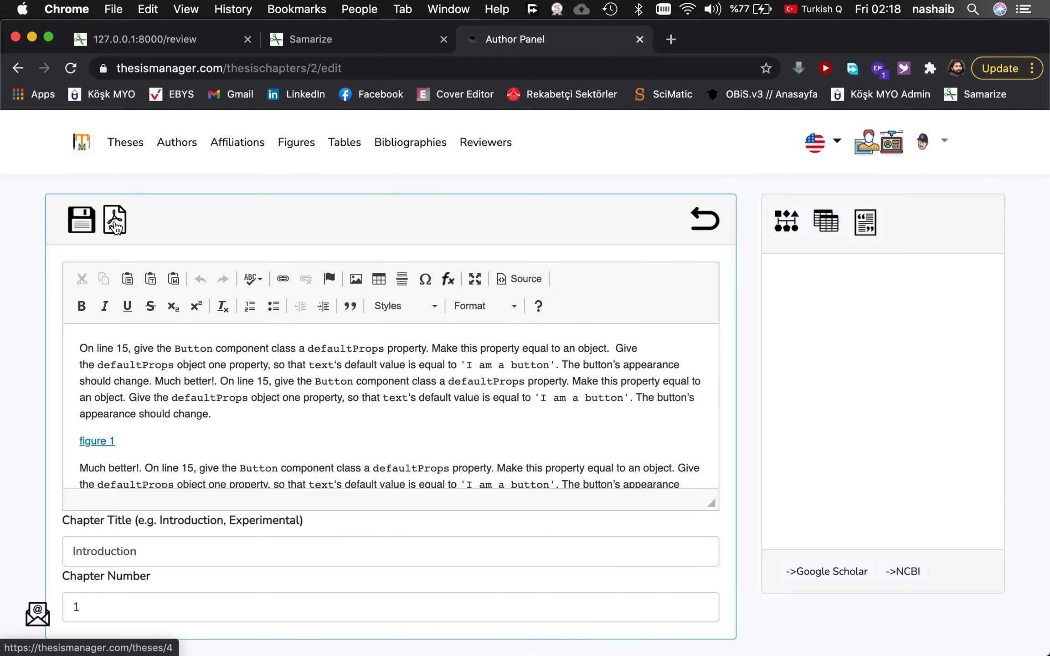
Generate the thesis PDF, check the photo as Figure 1.1, and return to the chapter editor.
click(115, 221)
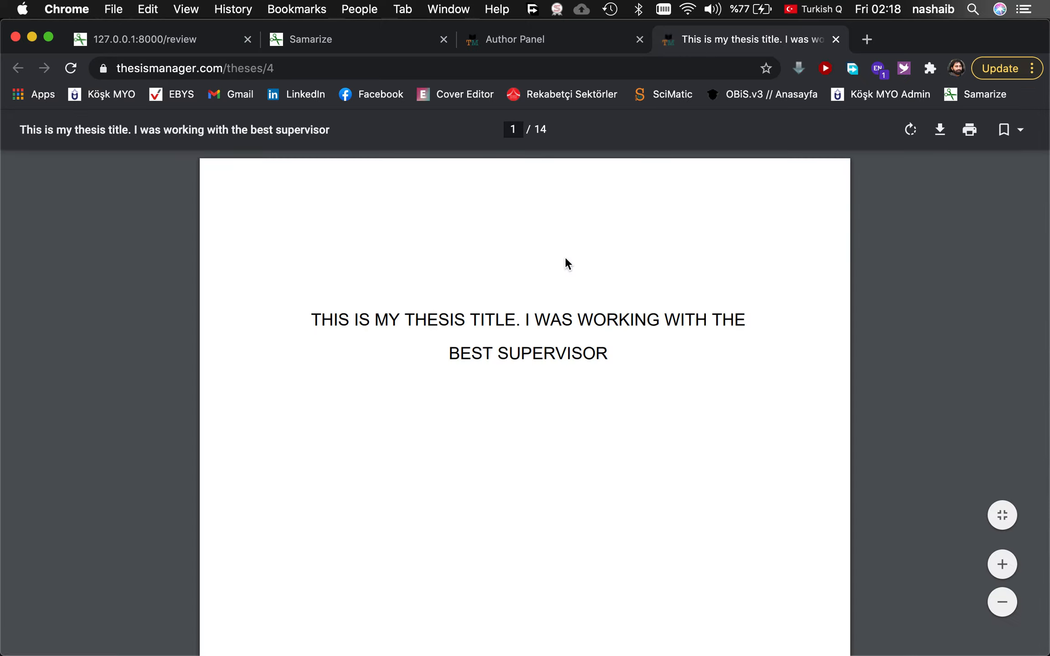
scroll(565, 257, down, 20)
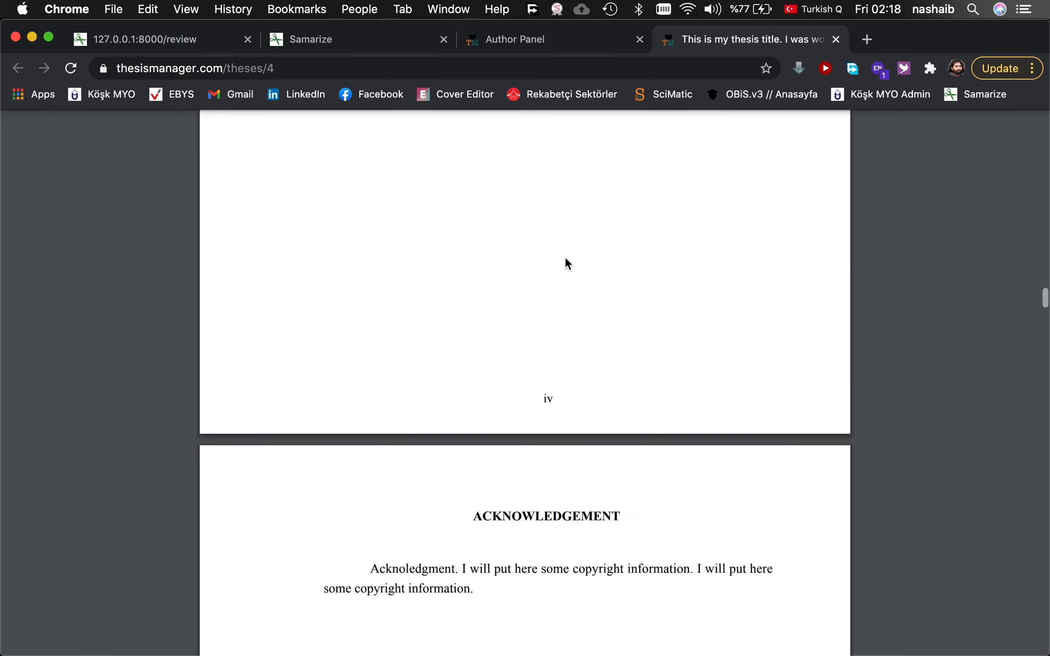
scroll(565, 258, down, 20)
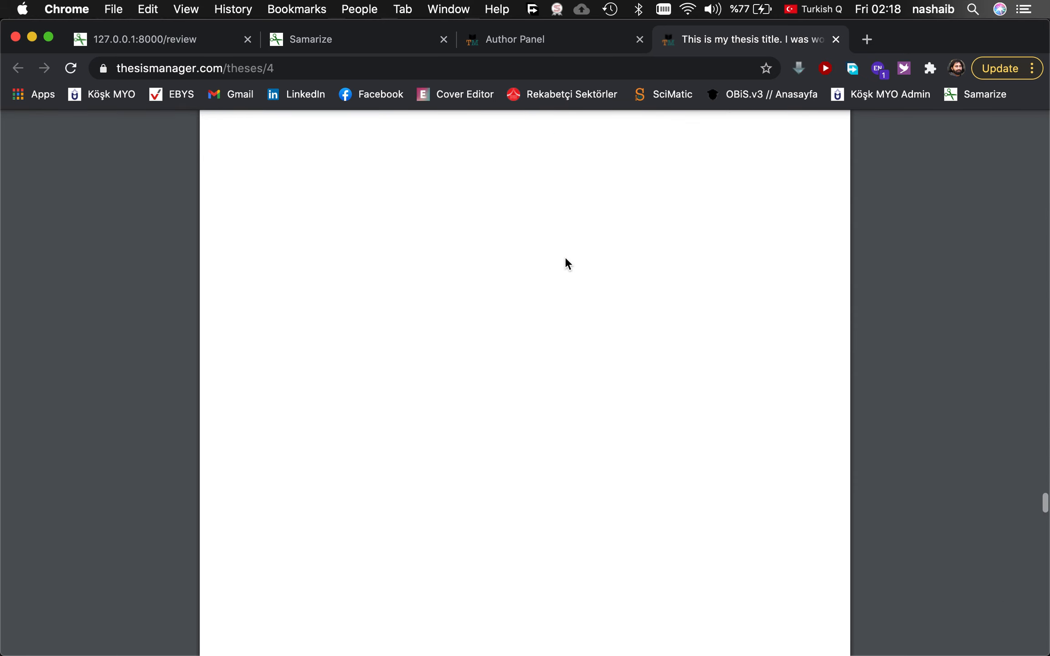
scroll(564, 238, down, 20)
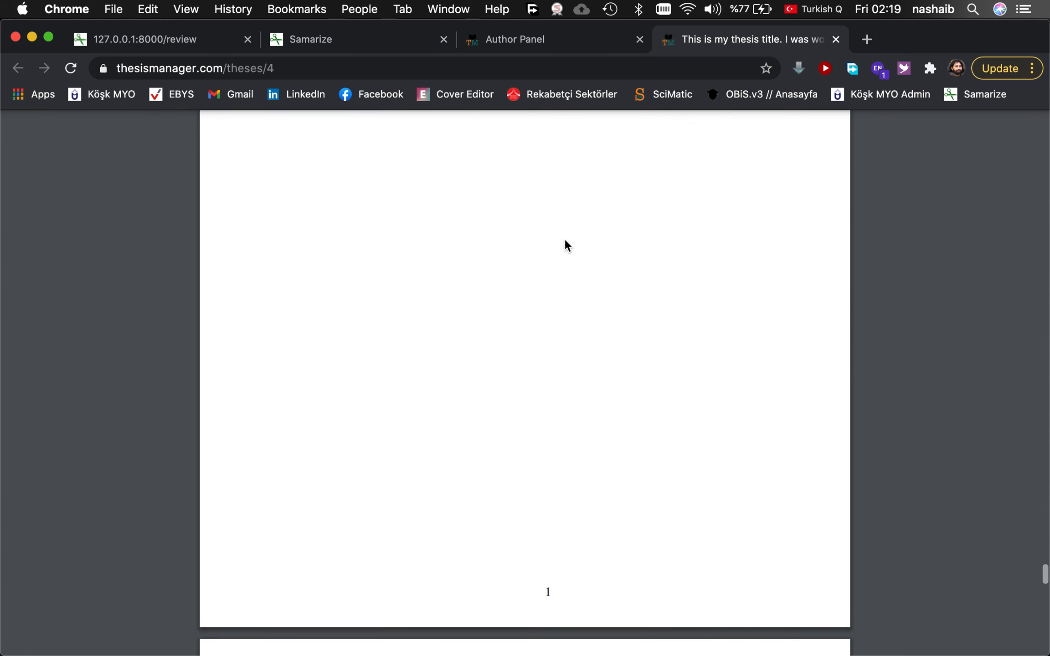
scroll(565, 241, down, 10)
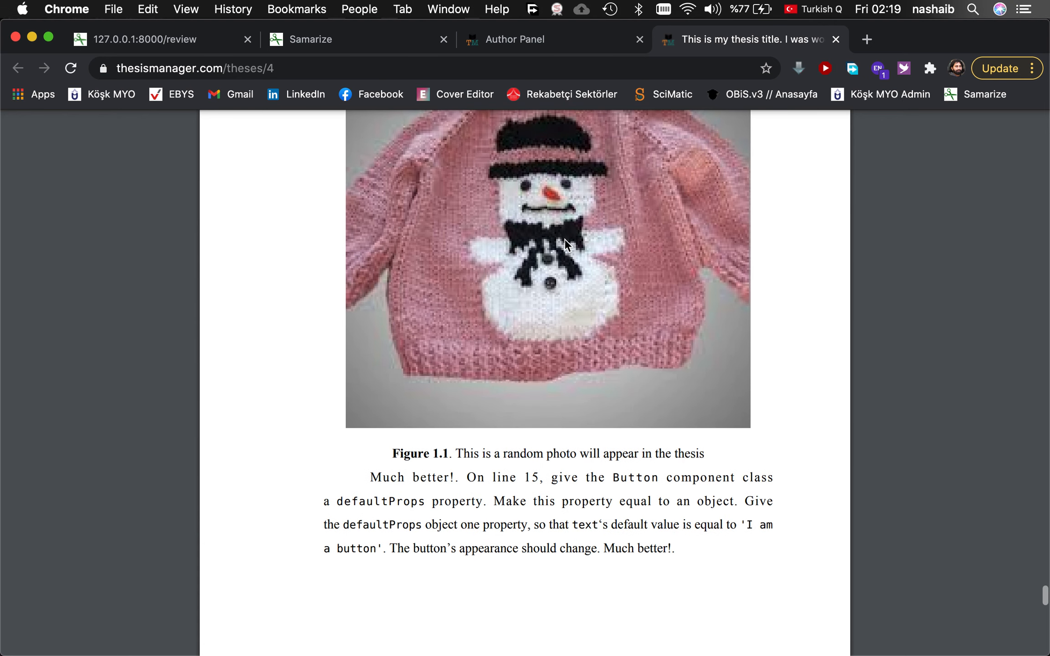
scroll(564, 239, up, 8)
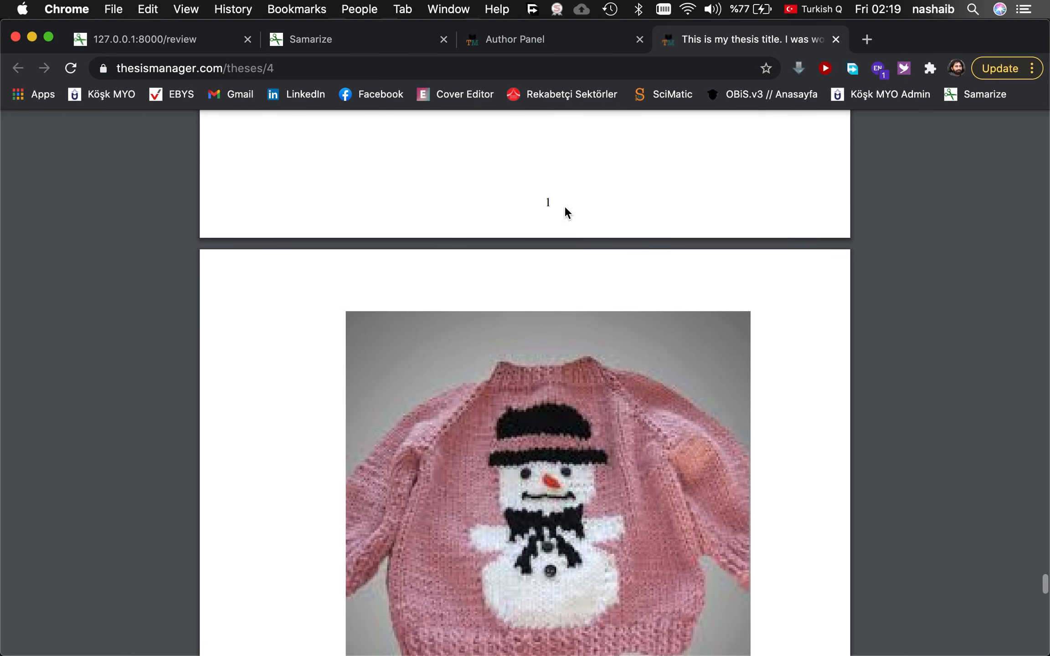
click(557, 43)
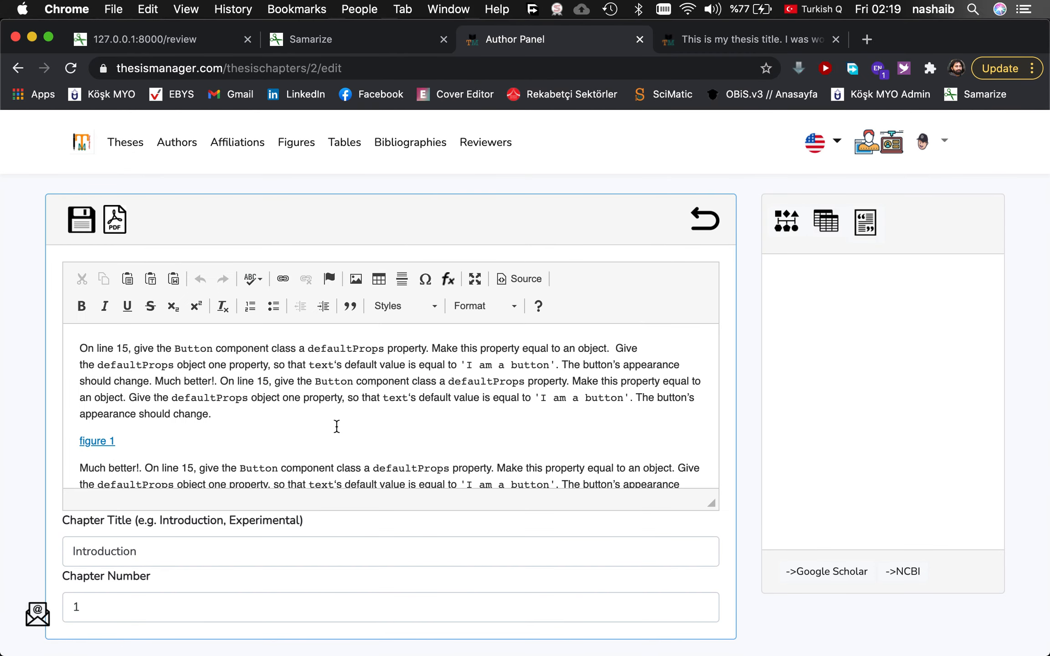
Add a new paragraph at the chapter's end and start a new table named 'table'.
scroll(337, 426, down, 2)
click(239, 463)
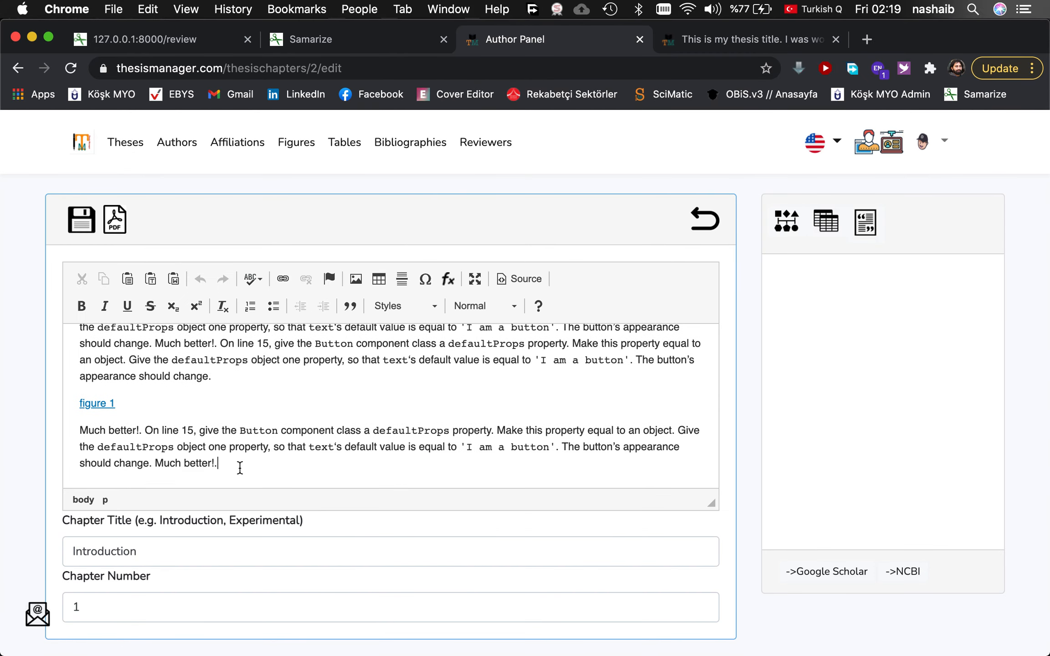
key(Return)
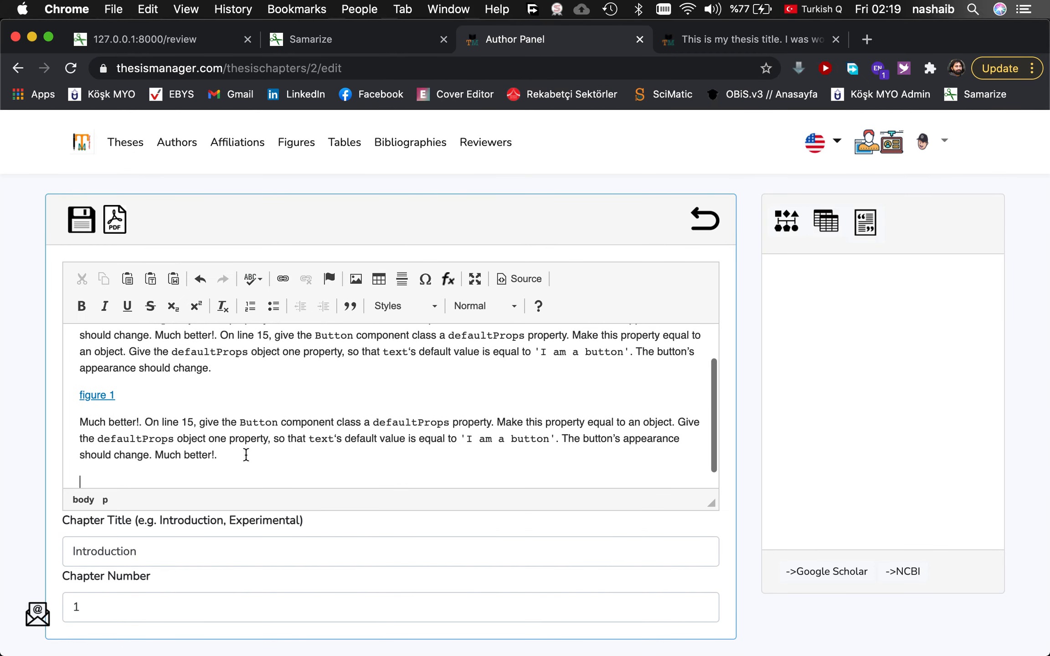
click(825, 224)
click(815, 269)
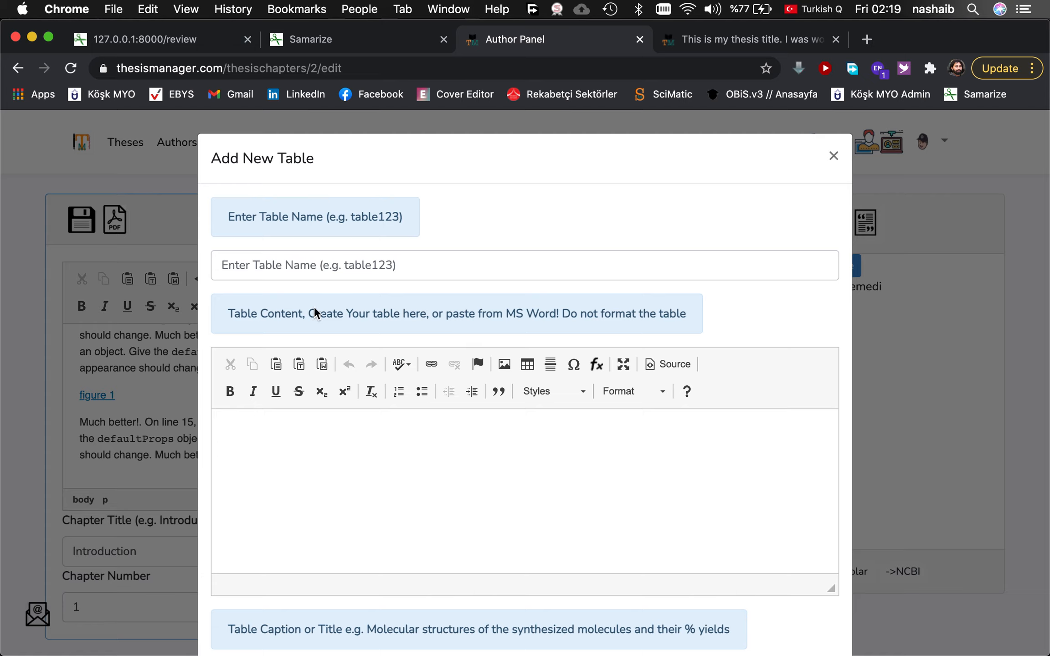
click(290, 255)
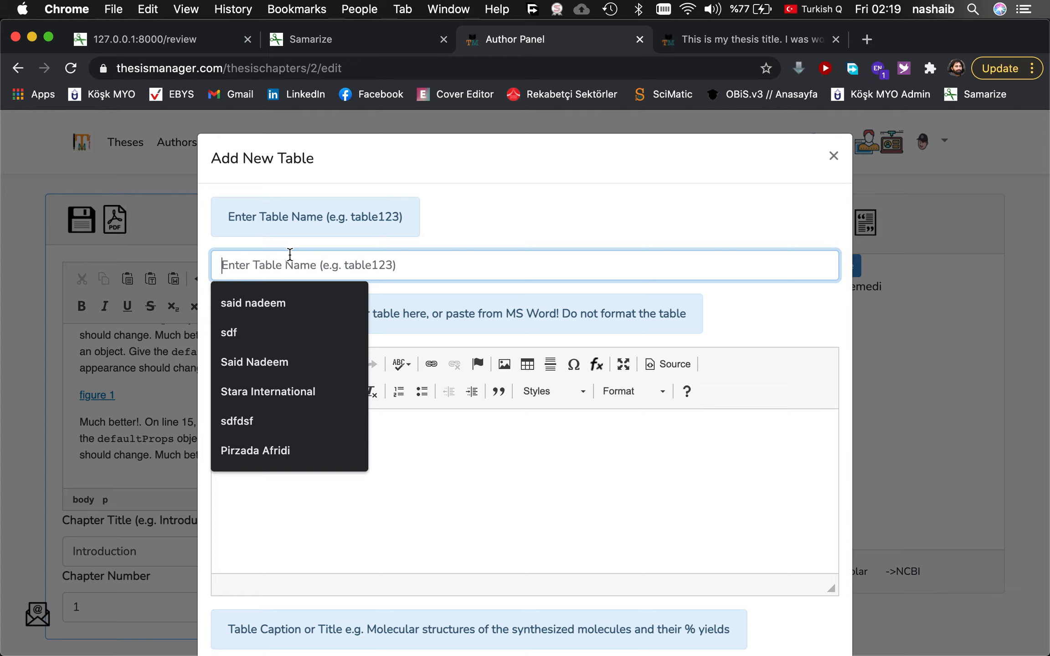
text(table 1)
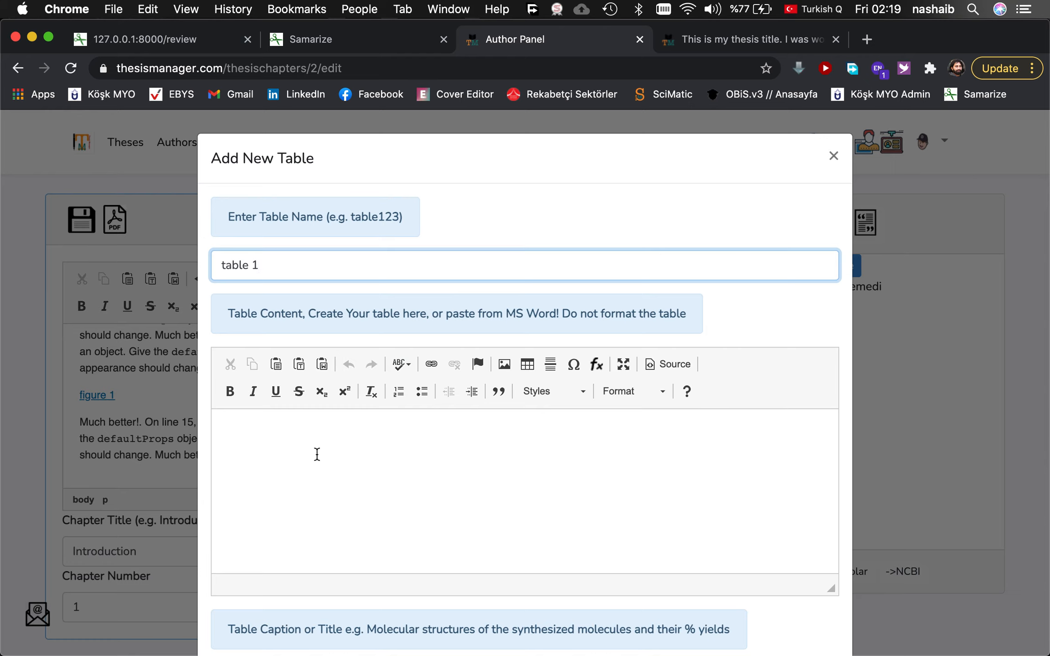
Insert a 3 by 2 table into the table content.
scroll(403, 487, down, 2)
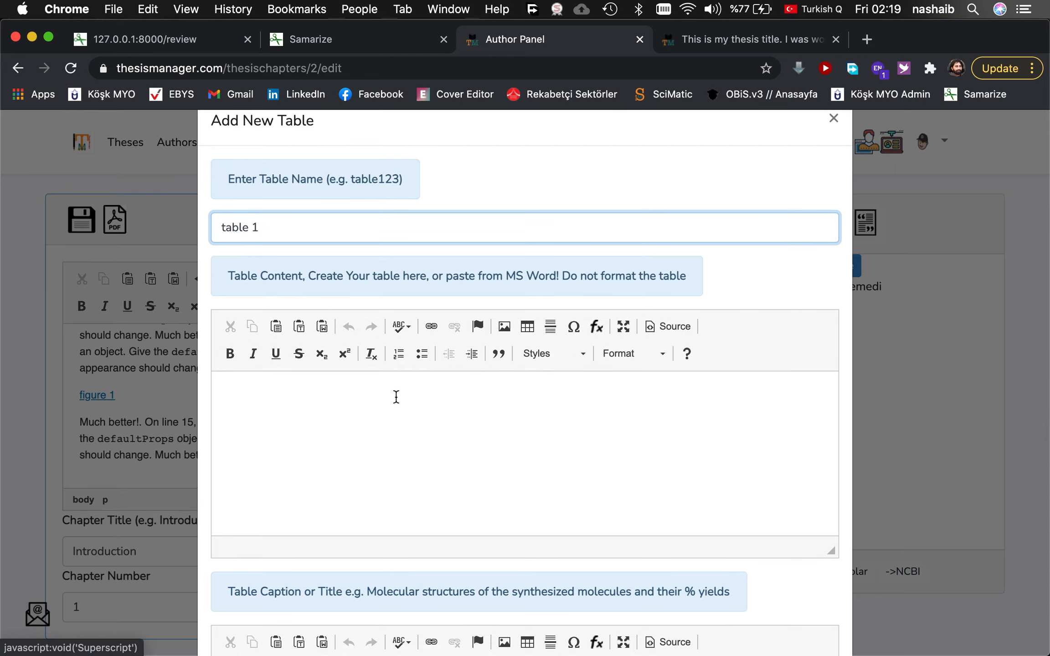
click(529, 330)
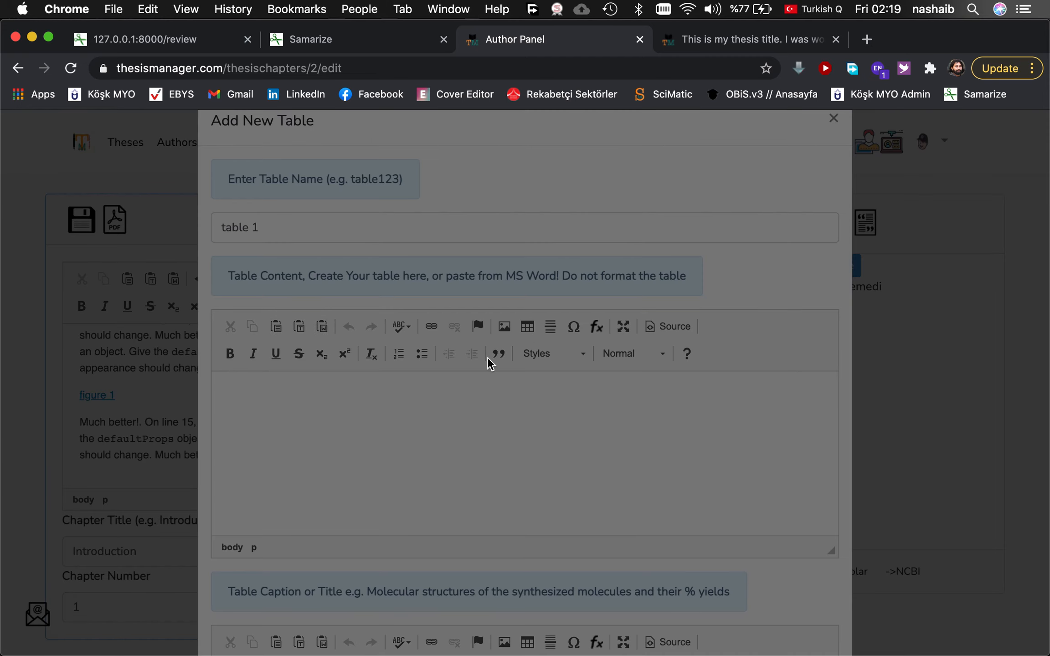
click(621, 560)
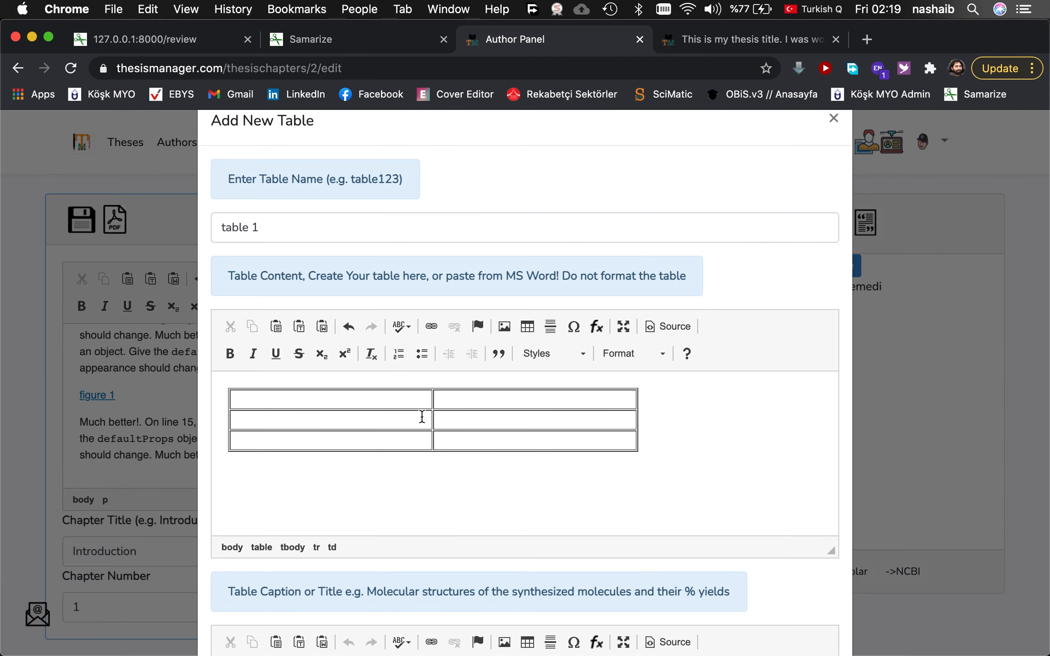
click(526, 326)
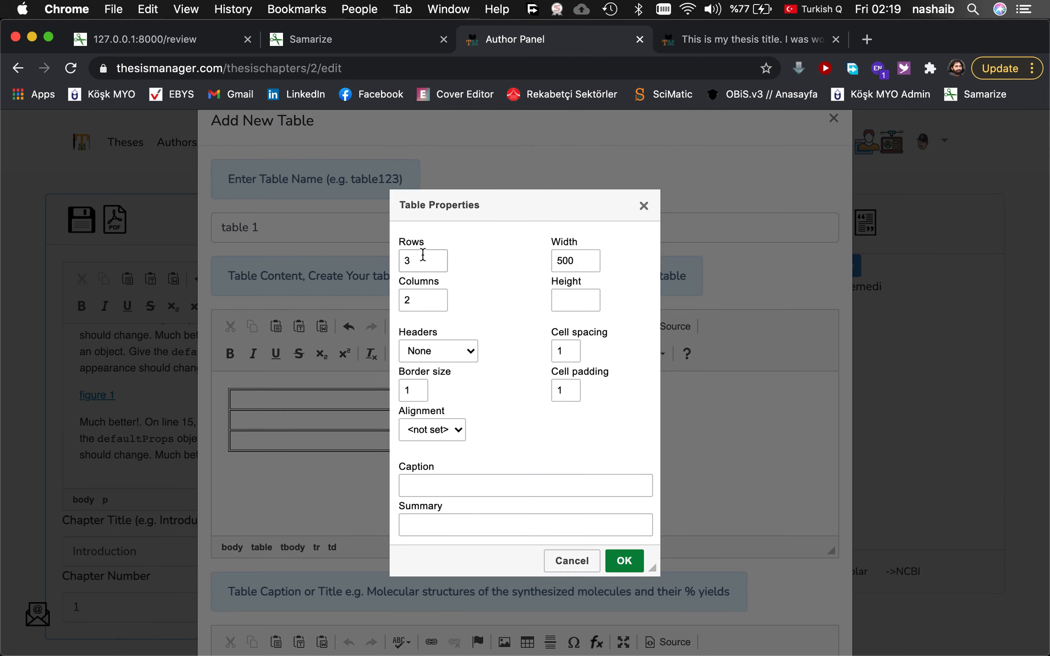
click(572, 561)
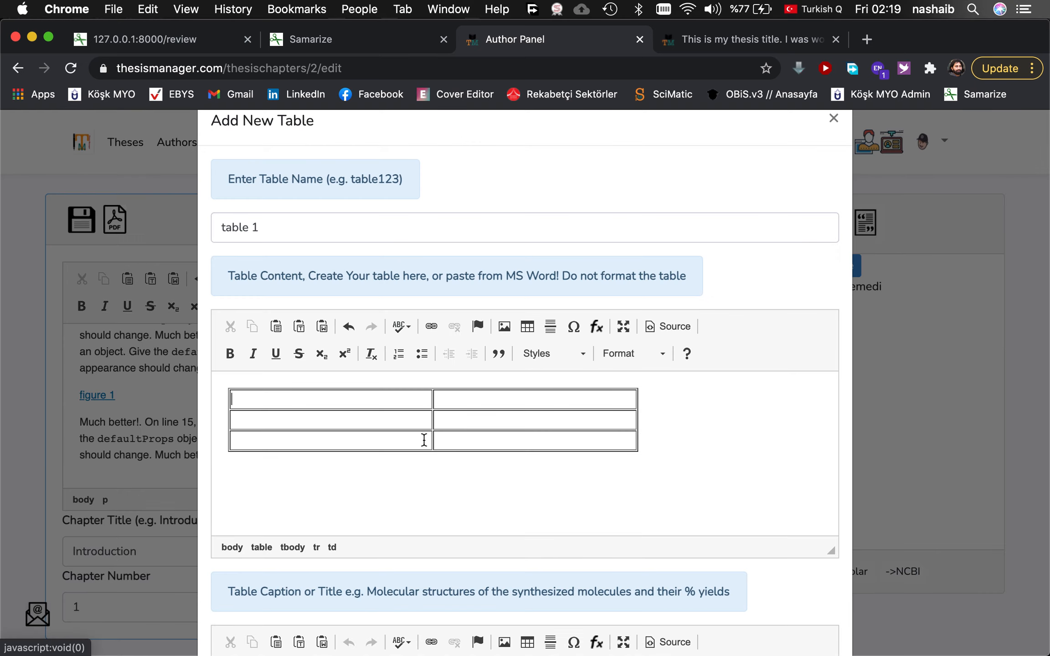
Fill the cells with Name, Address and City labels and their sample values.
click(365, 404)
text(Name)
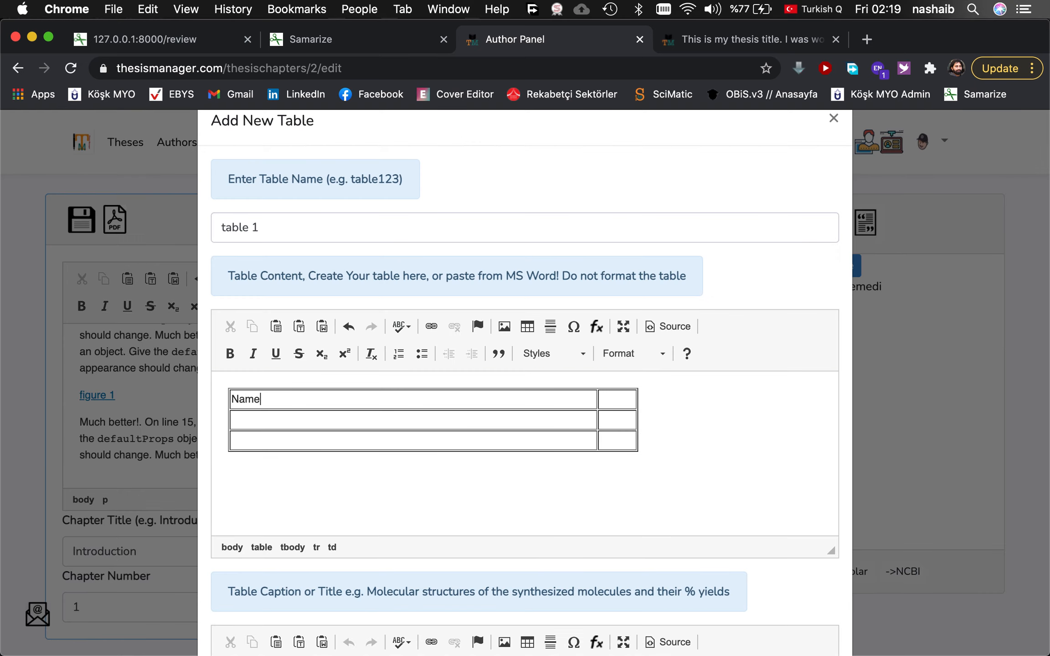
click(392, 419)
text(Address )
text(Ci)
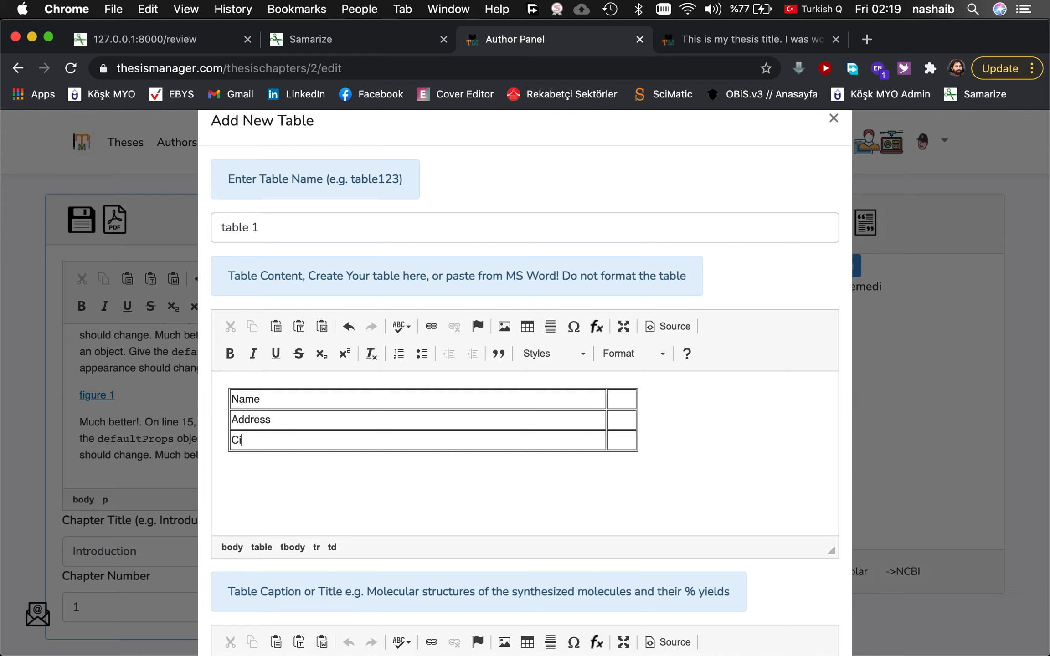
text(ty)
click(624, 405)
text(Mahmut)
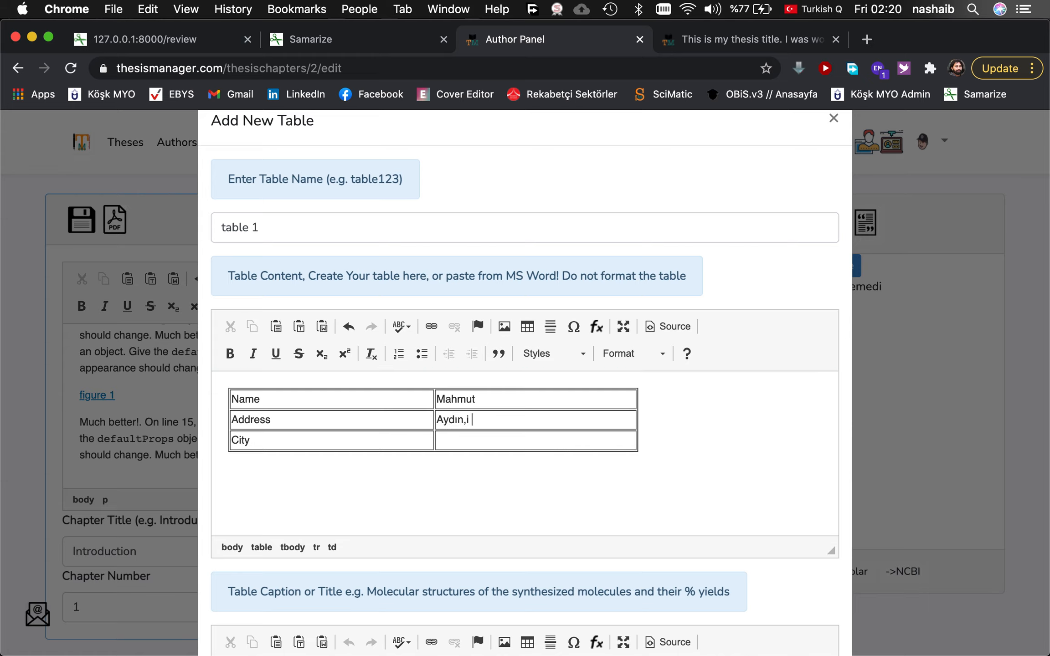
text(, Turkey)
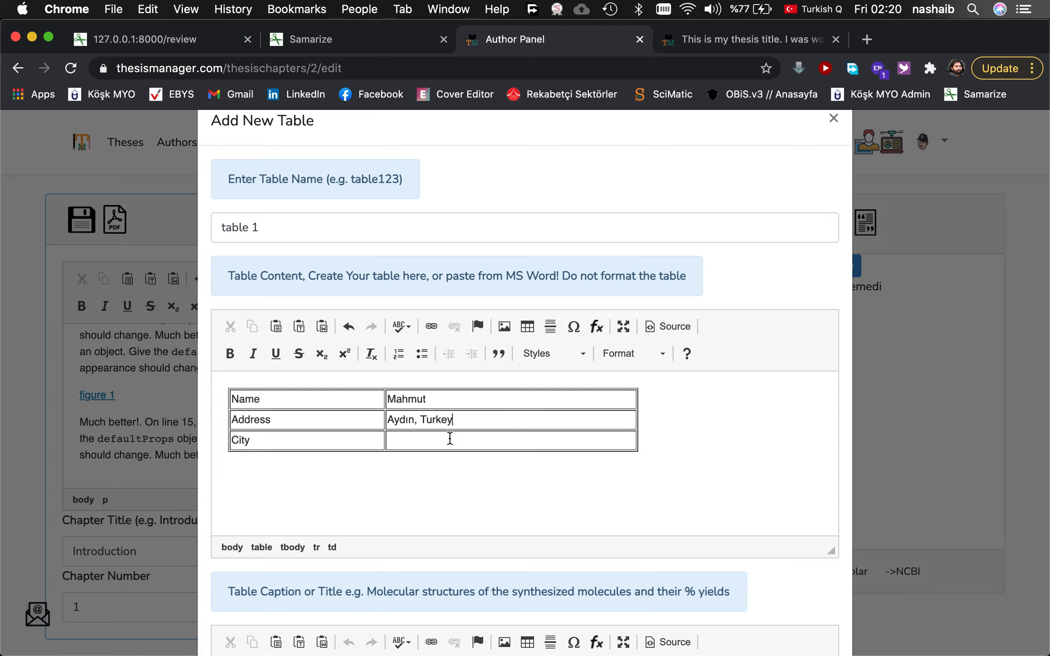
click(428, 439)
text(Aydın)
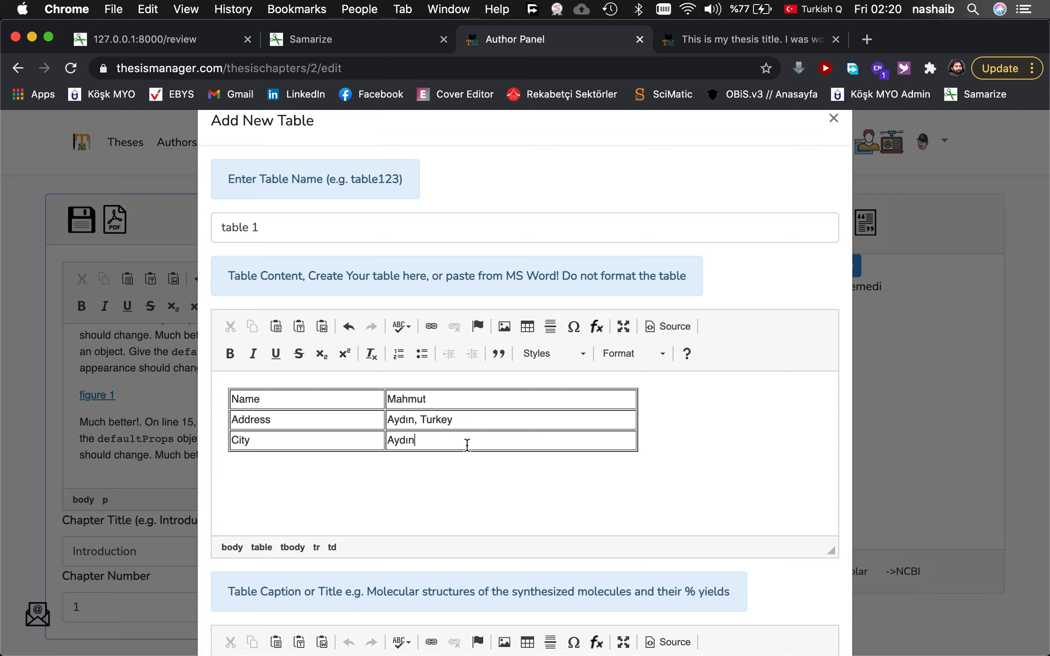
Copy the example caption into the caption box and save the table.
scroll(467, 444, down, 4)
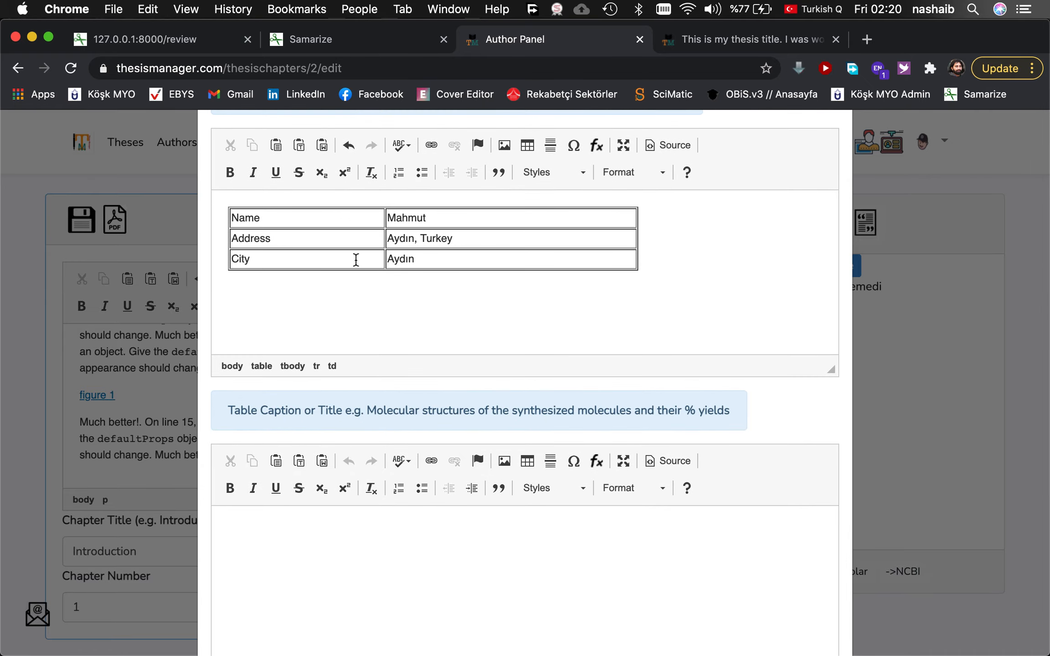
scroll(435, 328, down, 3)
click(351, 445)
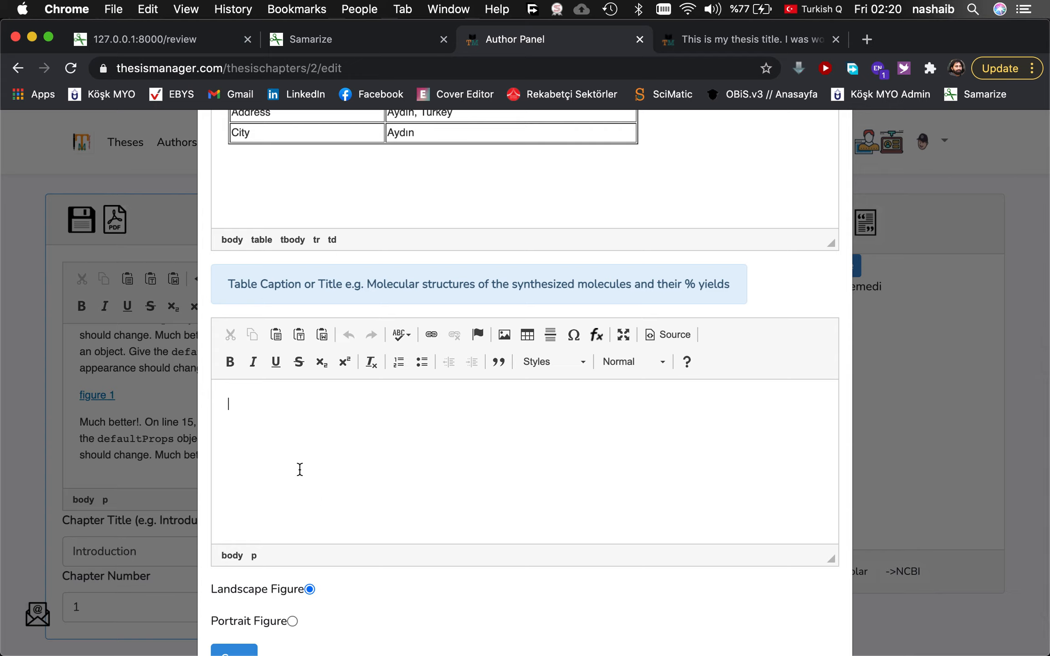
drag(367, 285, 733, 287)
key(super+c)
click(393, 449)
key(super+v)
scroll(413, 431, down, 1)
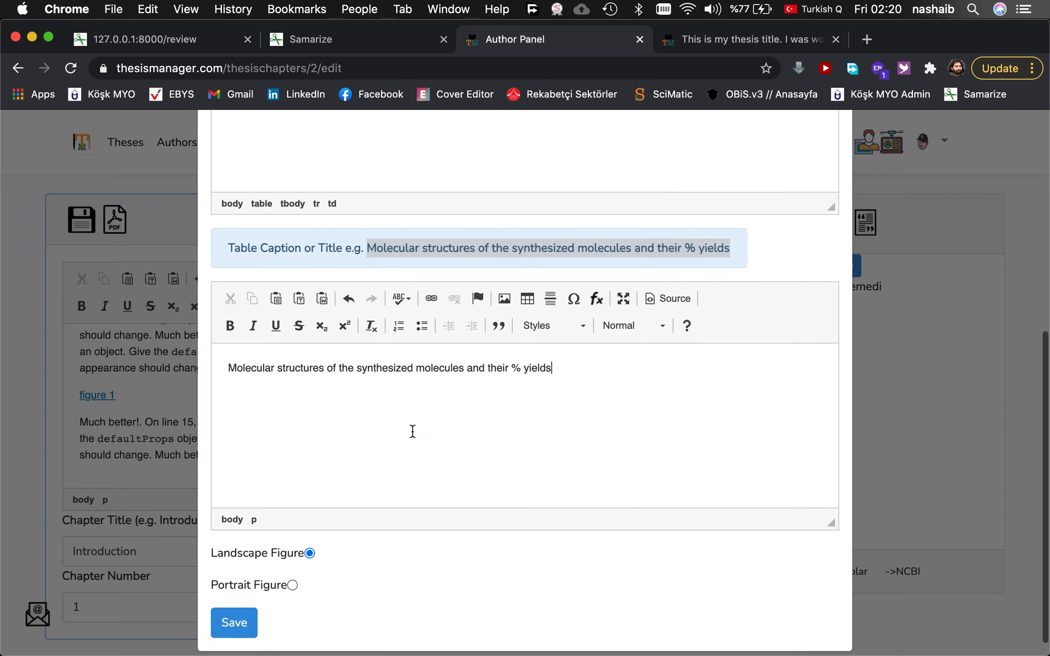
click(236, 610)
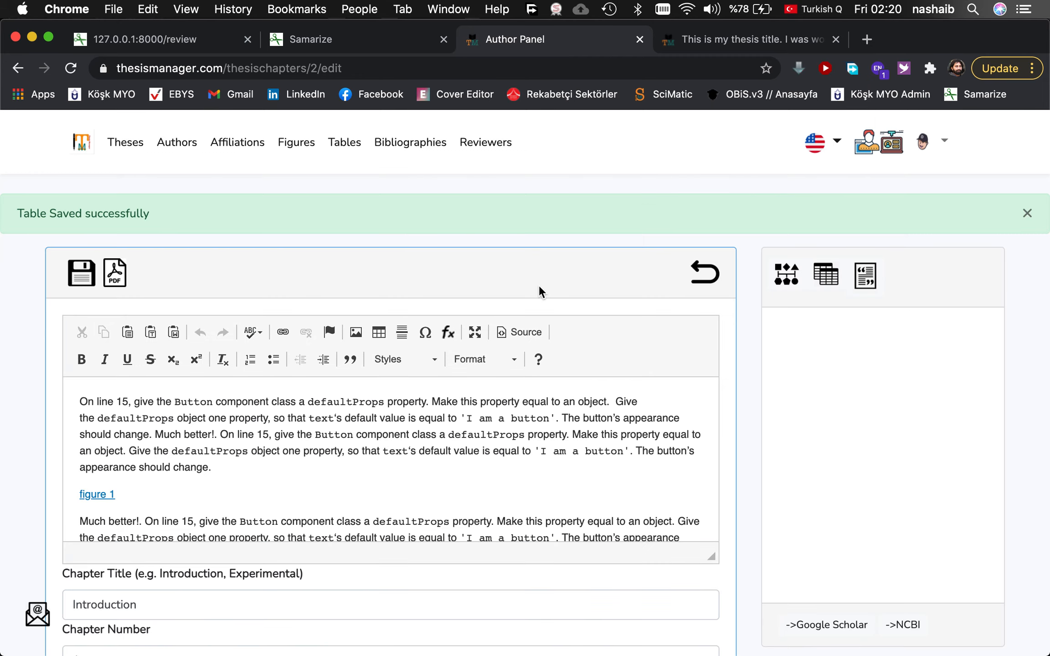
scroll(420, 451, down, 2)
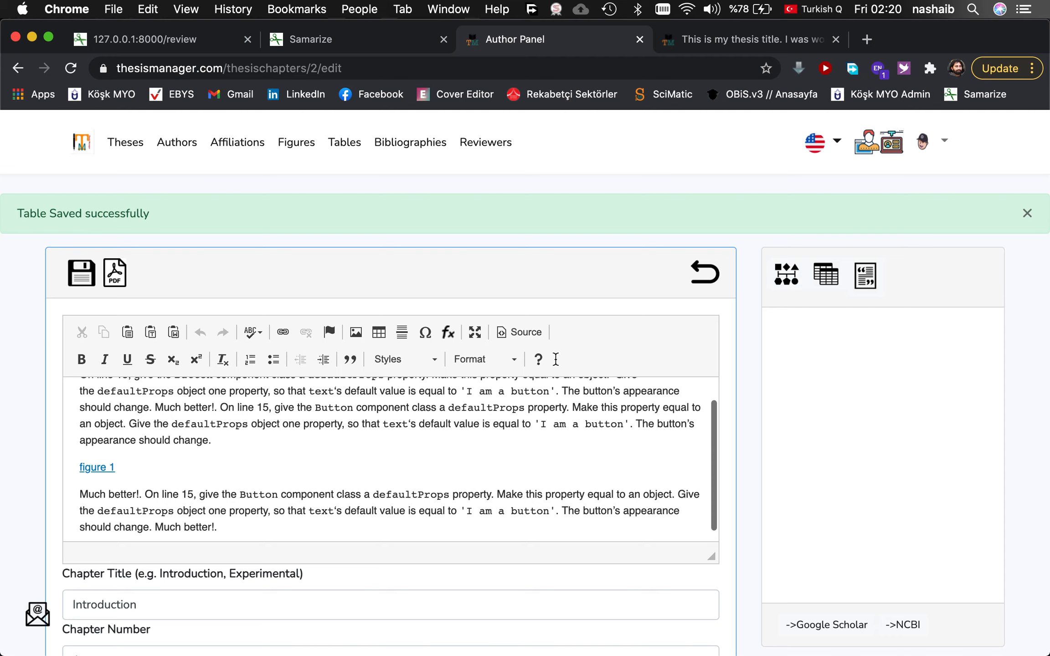
scroll(406, 474, down, 1)
click(247, 516)
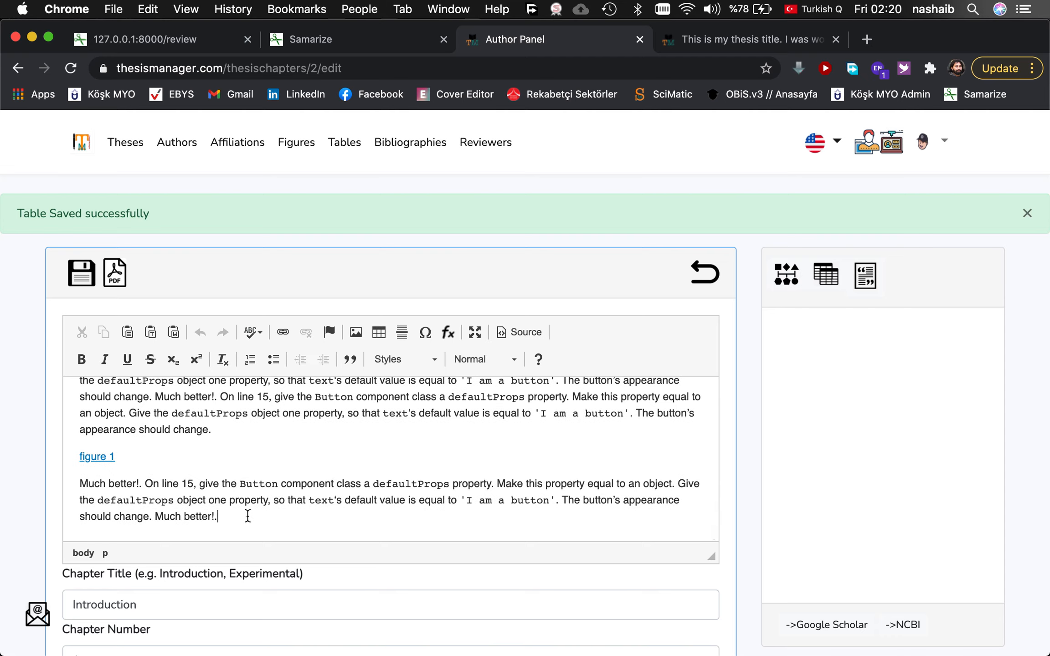
key(Return)
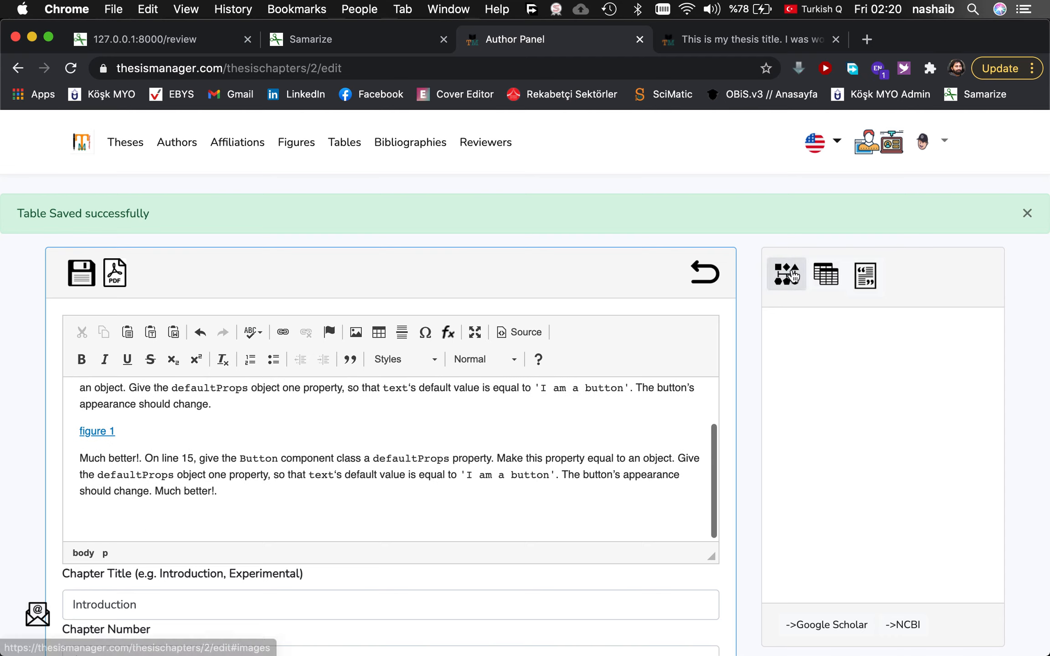
click(832, 286)
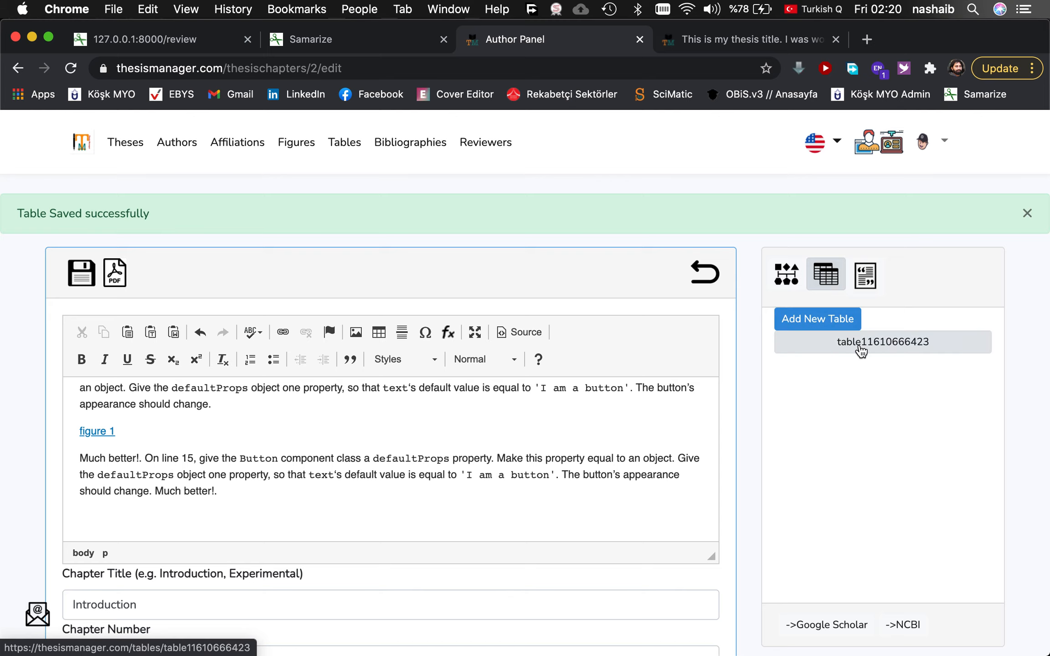
click(154, 460)
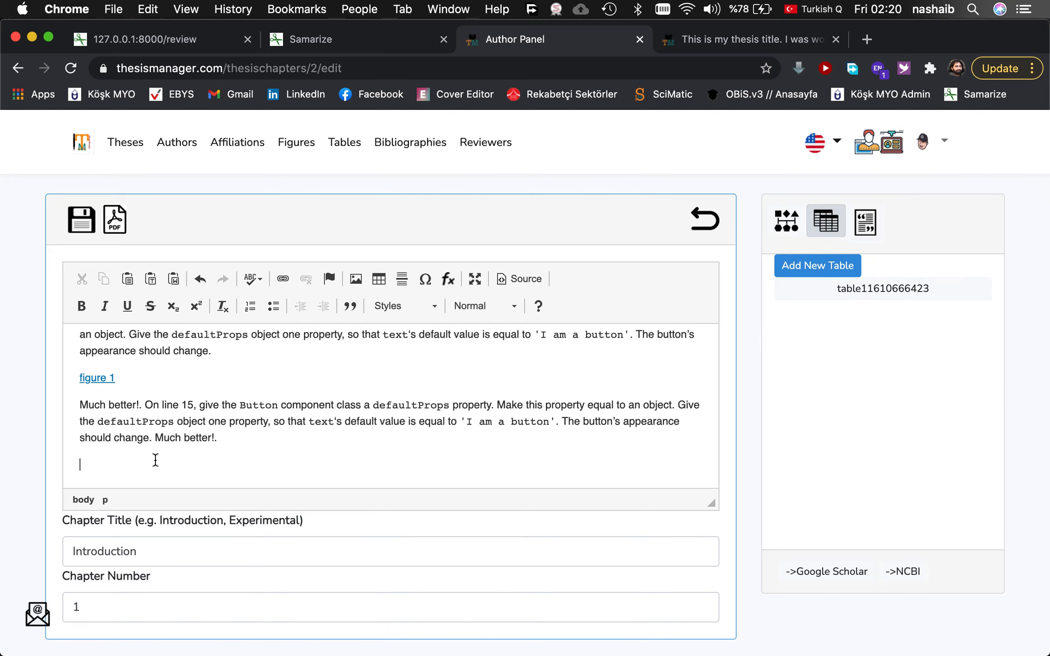
click(865, 292)
drag(865, 296, 129, 469)
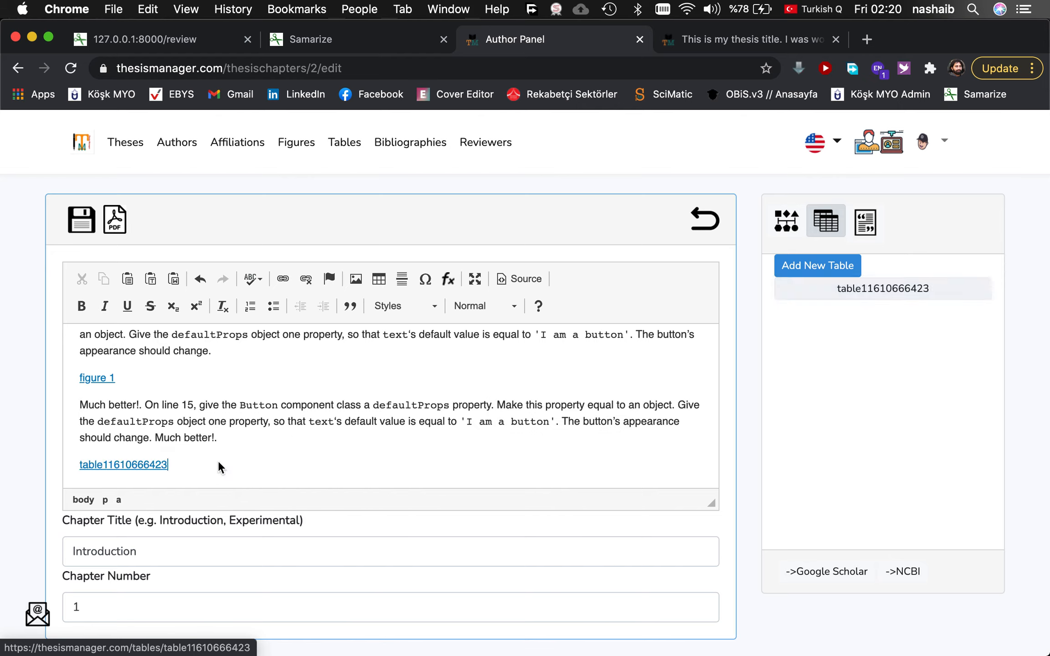
Change the link text to 'table of books' and save the Introduction chapter.
double_click(128, 465)
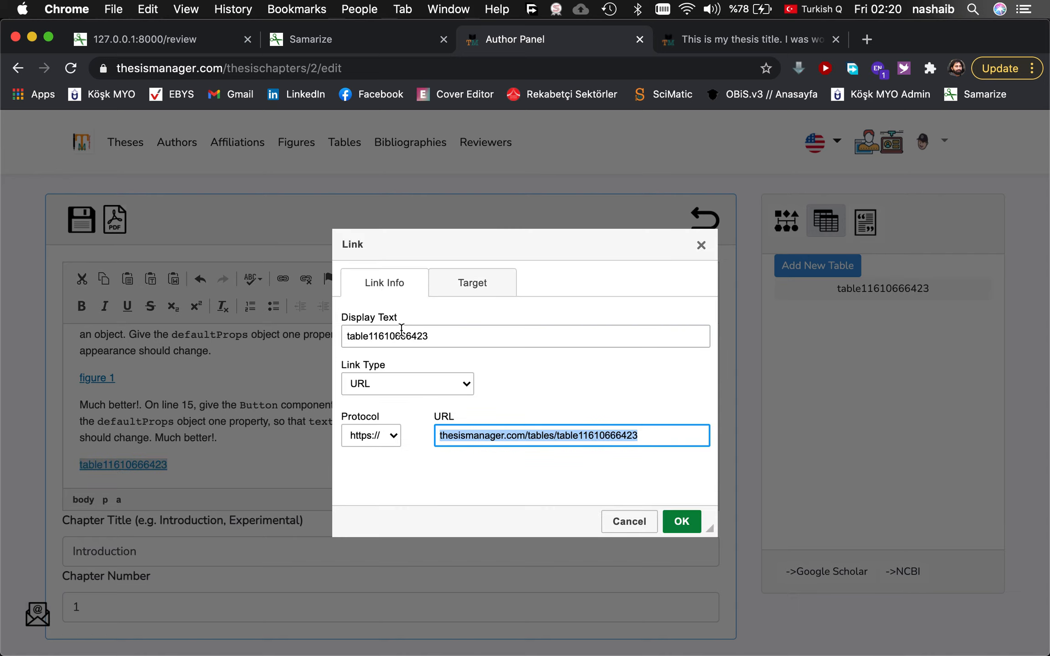
double_click(400, 332)
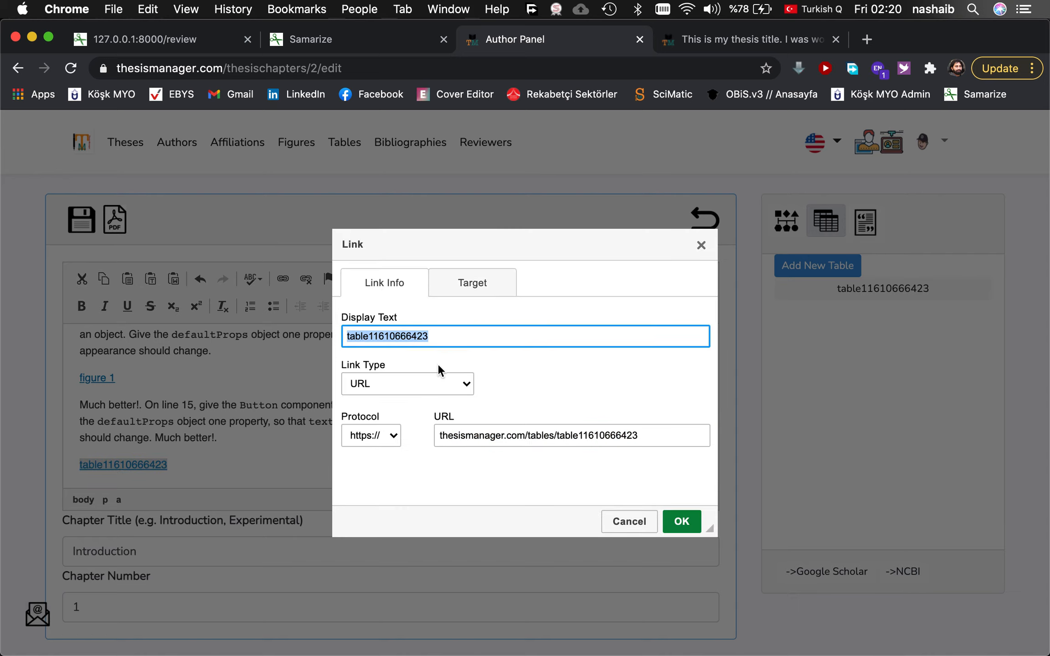
text(table 1)
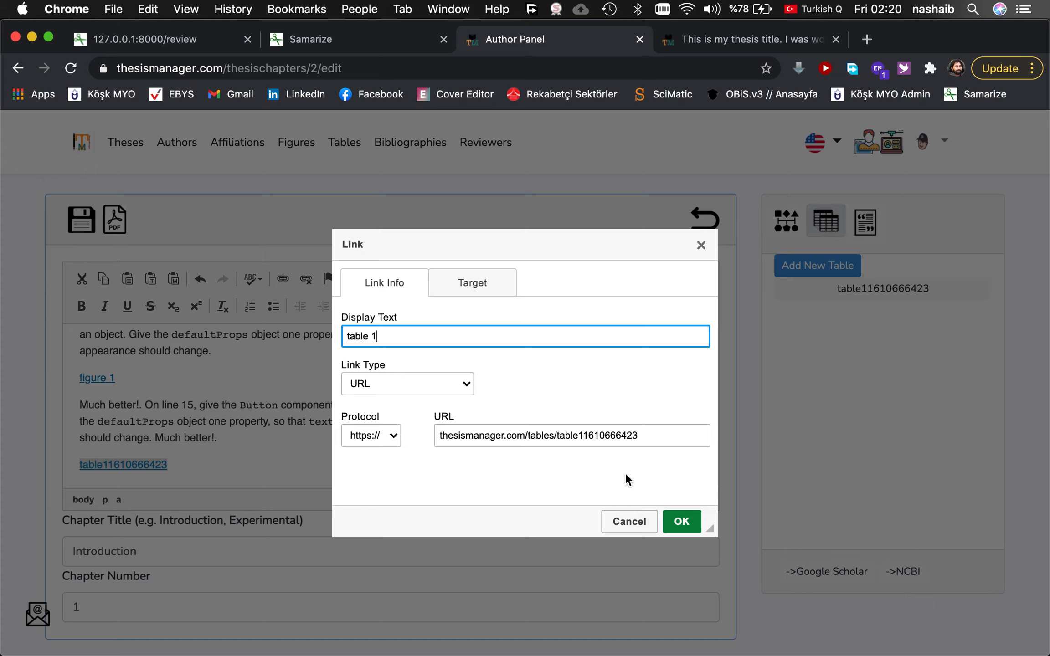
key(BackSpace)
key(BackSpace)
text(of books)
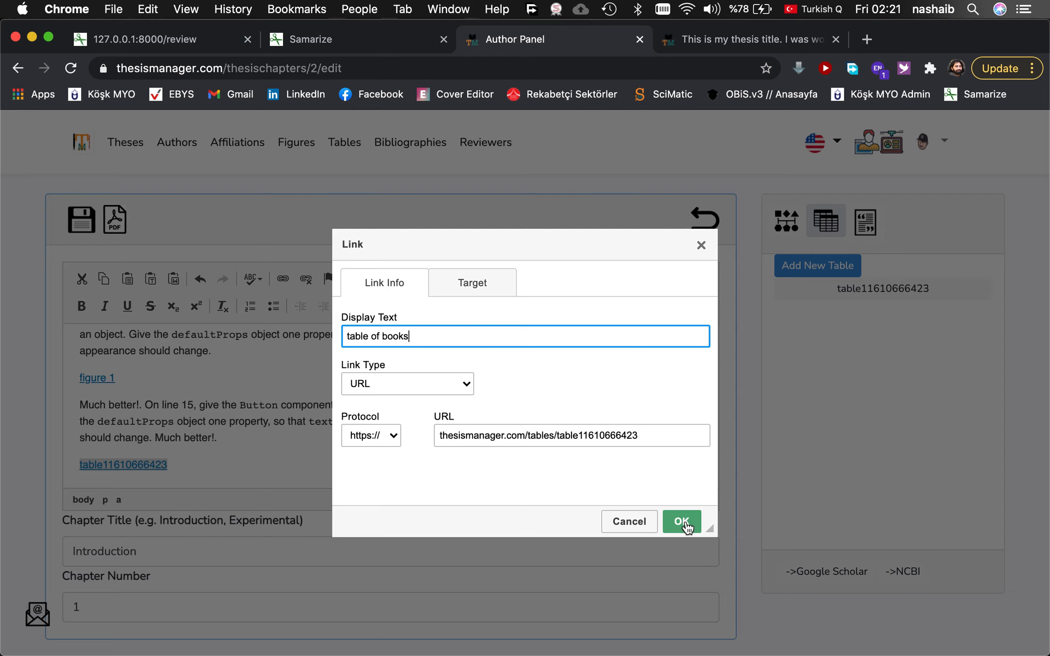
click(684, 521)
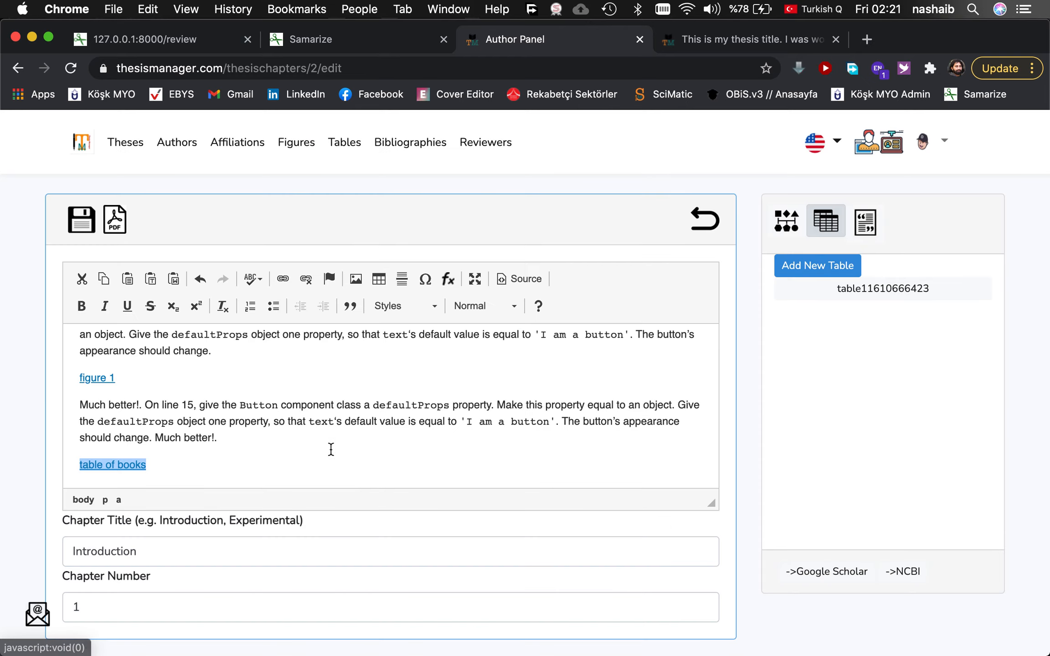
click(82, 220)
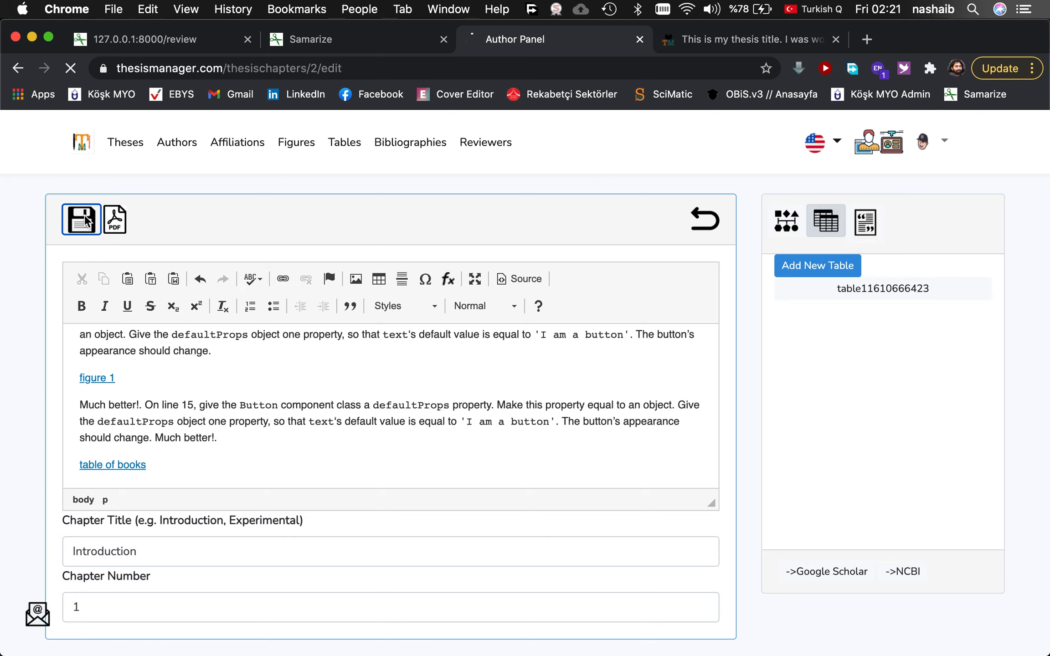
Regenerate the thesis PDF and find Table 1.1 under the List of Tables.
click(732, 39)
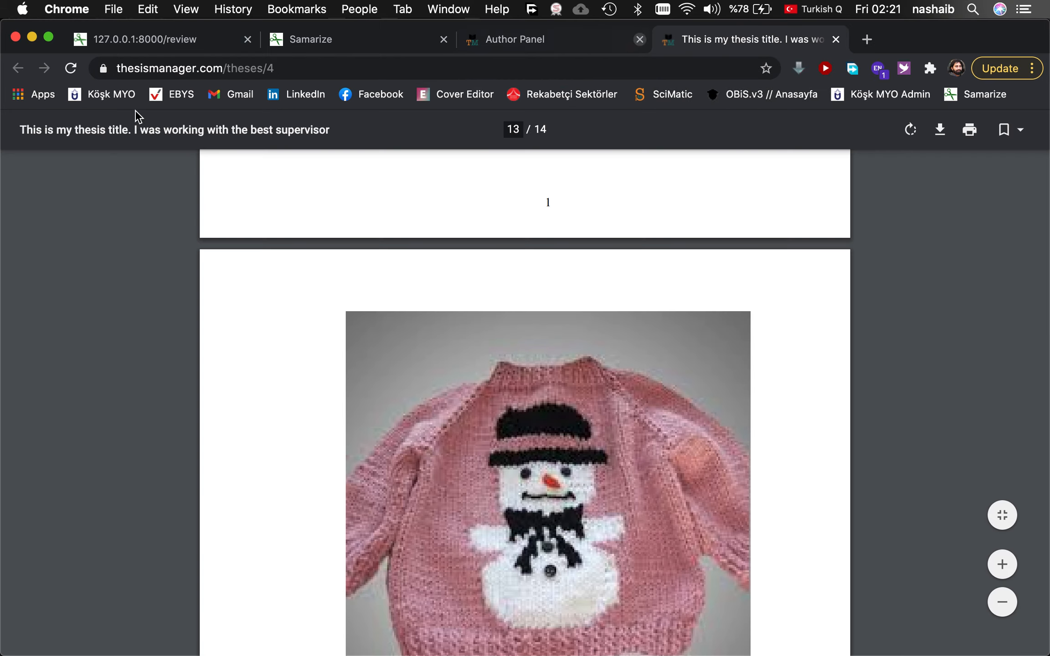
click(71, 68)
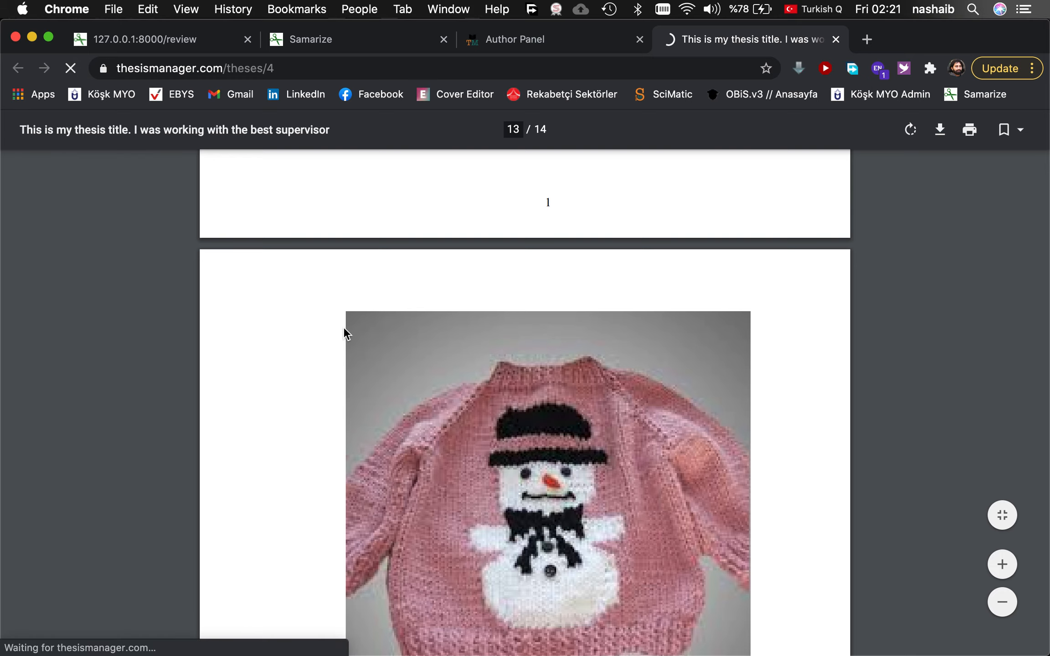
click(539, 39)
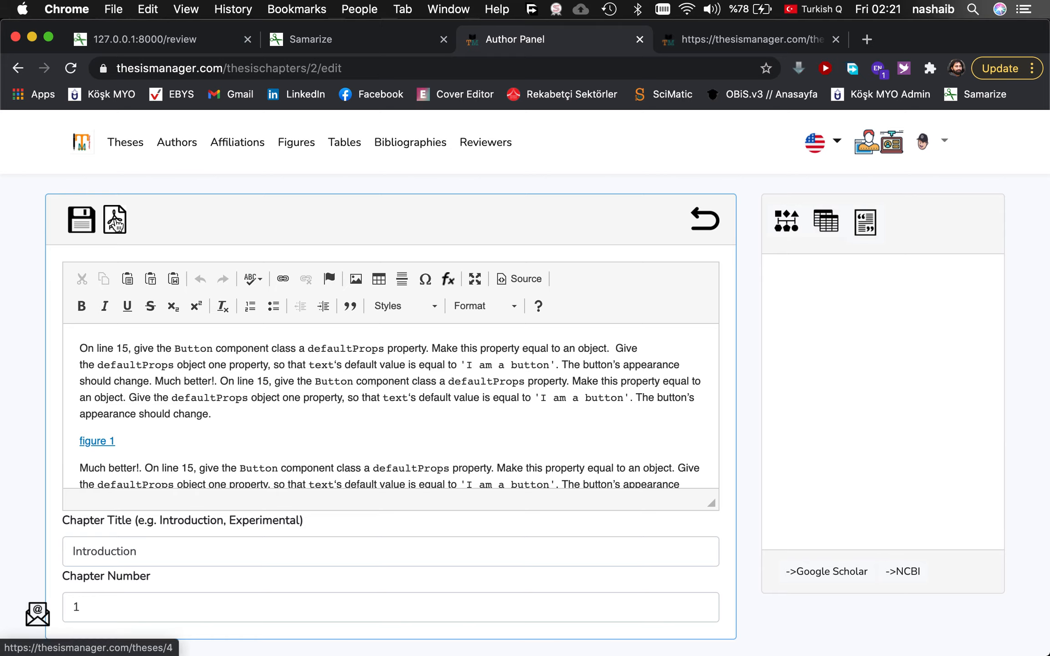
click(761, 41)
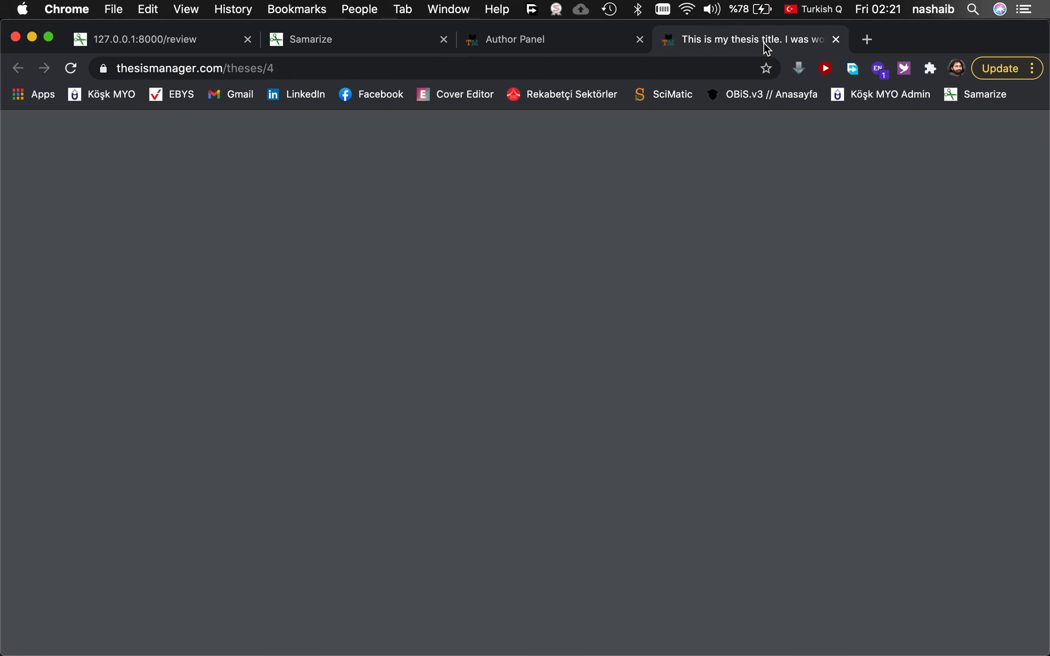
scroll(552, 445, down, 20)
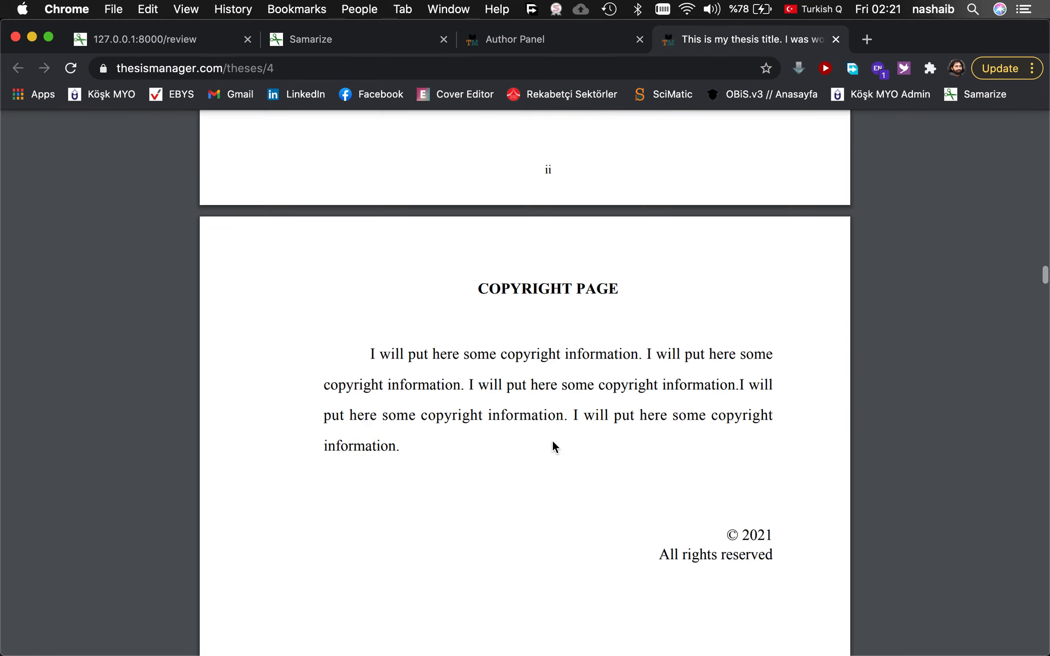
scroll(552, 442, down, 20)
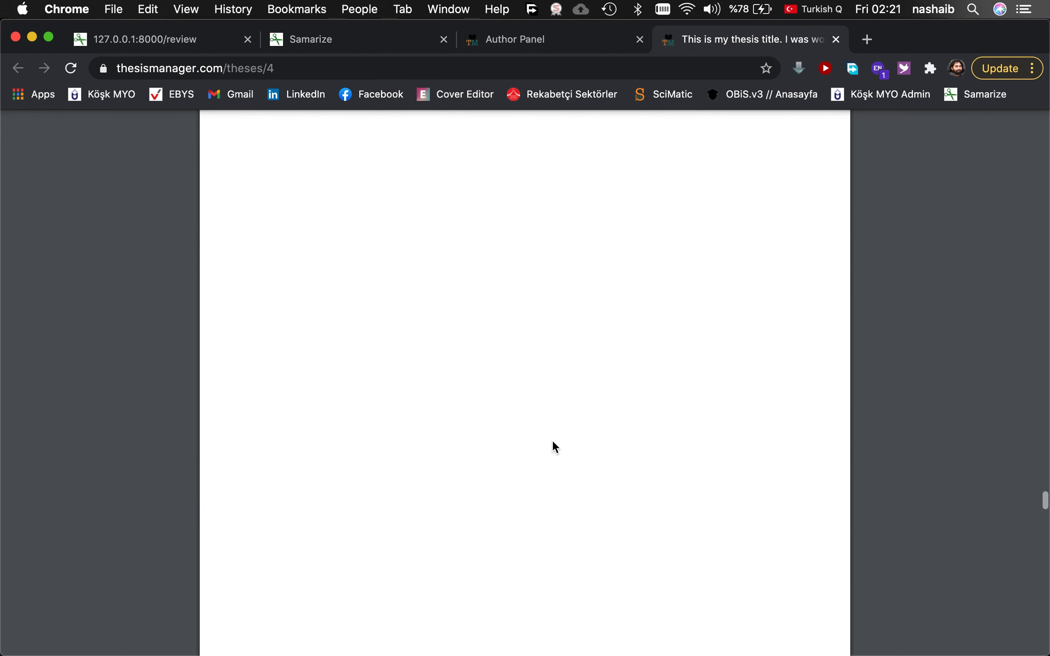
scroll(552, 439, up, 15)
scroll(552, 442, up, 10)
scroll(552, 442, down, 5)
scroll(551, 440, down, 4)
scroll(552, 439, up, 2)
scroll(552, 440, down, 5)
scroll(552, 440, down, 10)
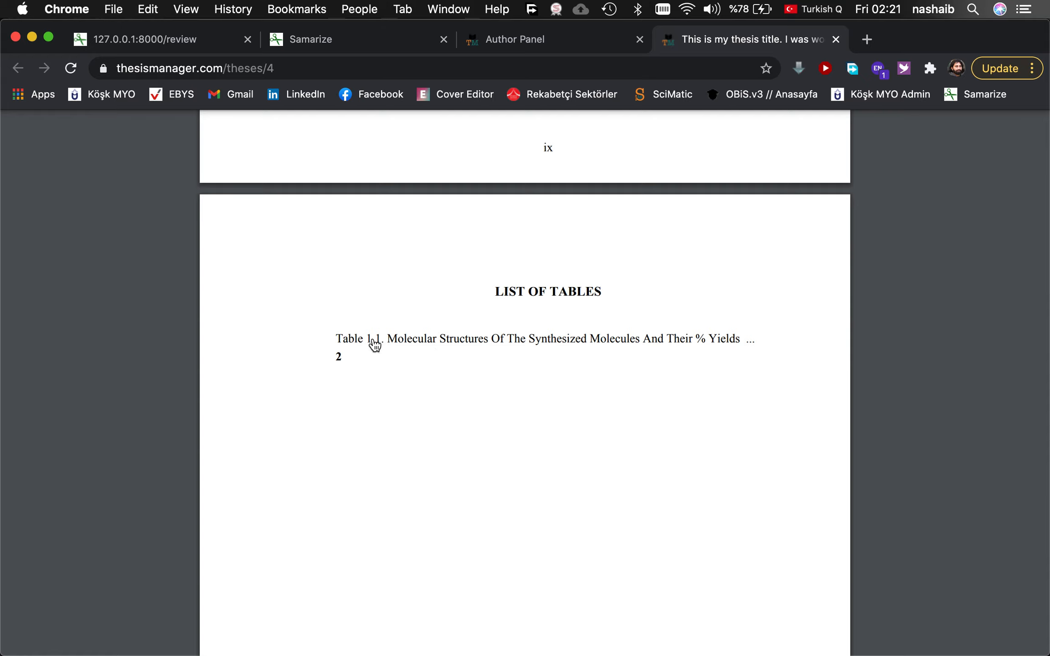
Jump to Table 1.1 in chapter one, check its caption, and return to the editor.
click(431, 345)
scroll(420, 211, up, 5)
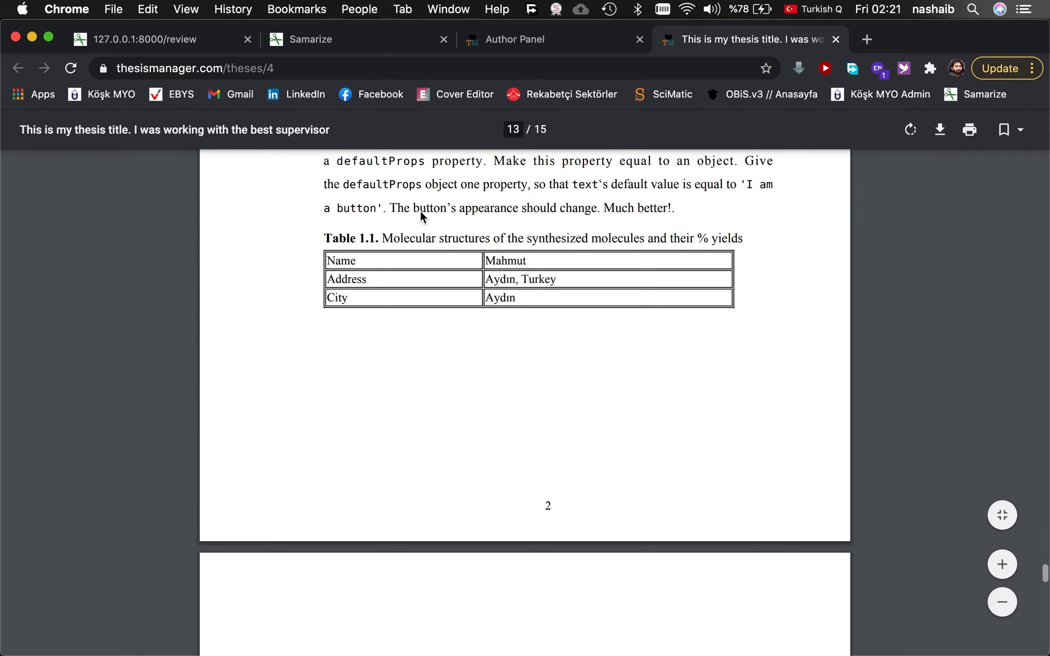
scroll(421, 216, up, 1)
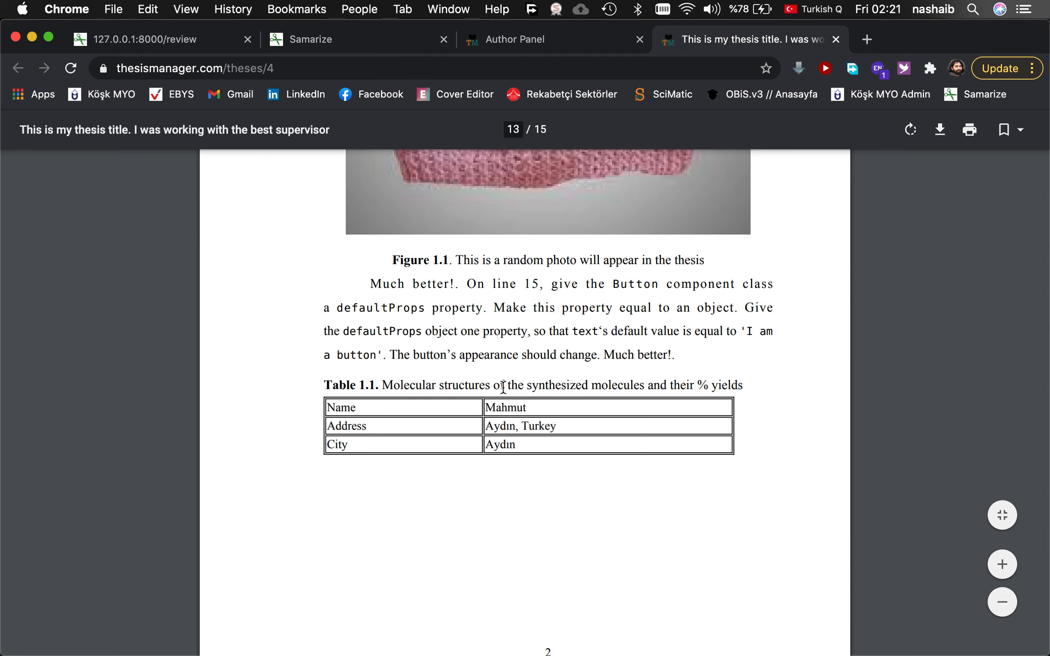
scroll(504, 363, down, 5)
scroll(520, 358, up, 3)
scroll(537, 351, up, 20)
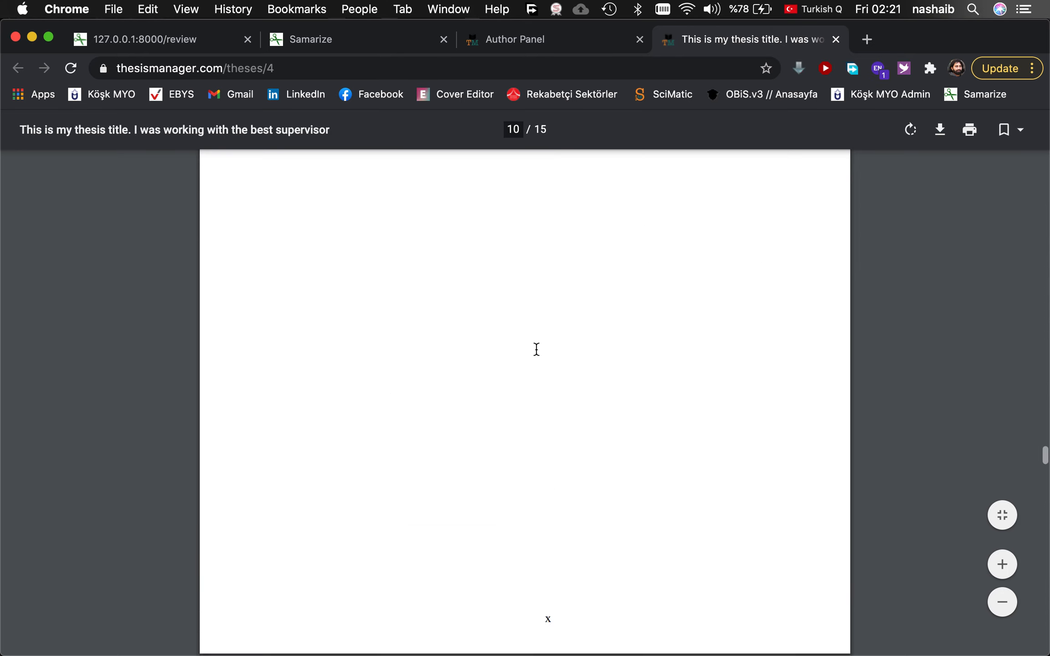
scroll(536, 349, down, 8)
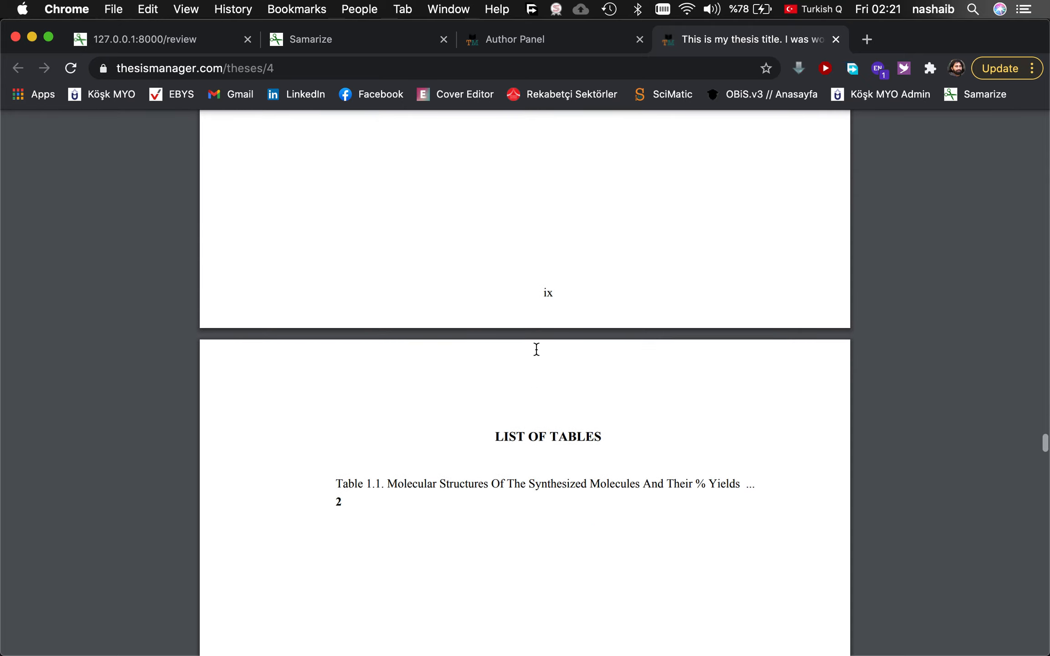
scroll(536, 349, down, 10)
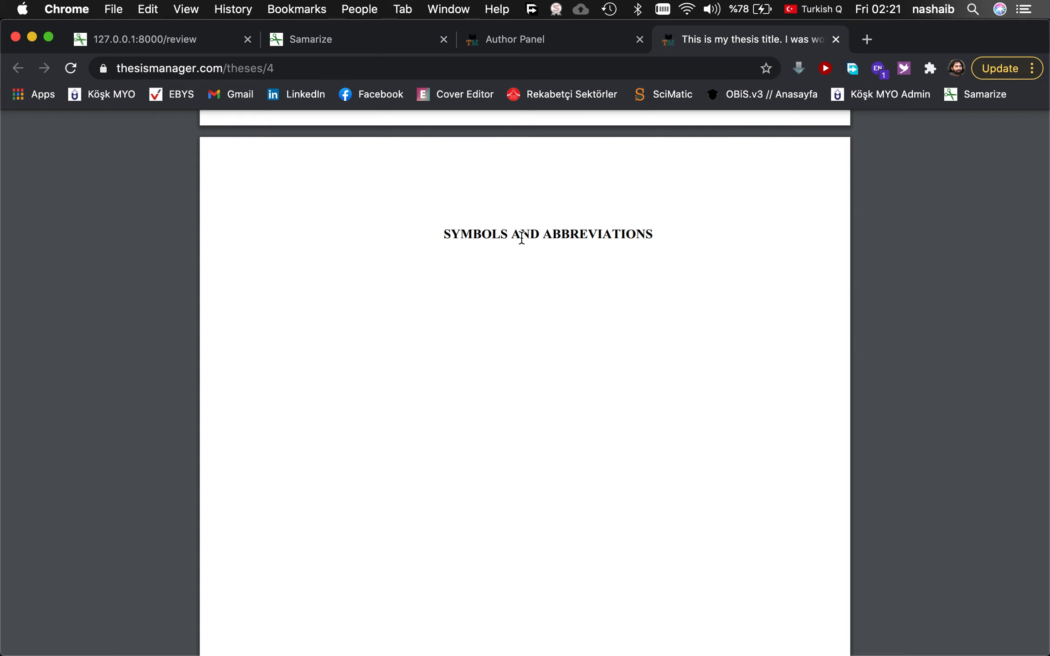
click(547, 46)
scroll(293, 385, down, 3)
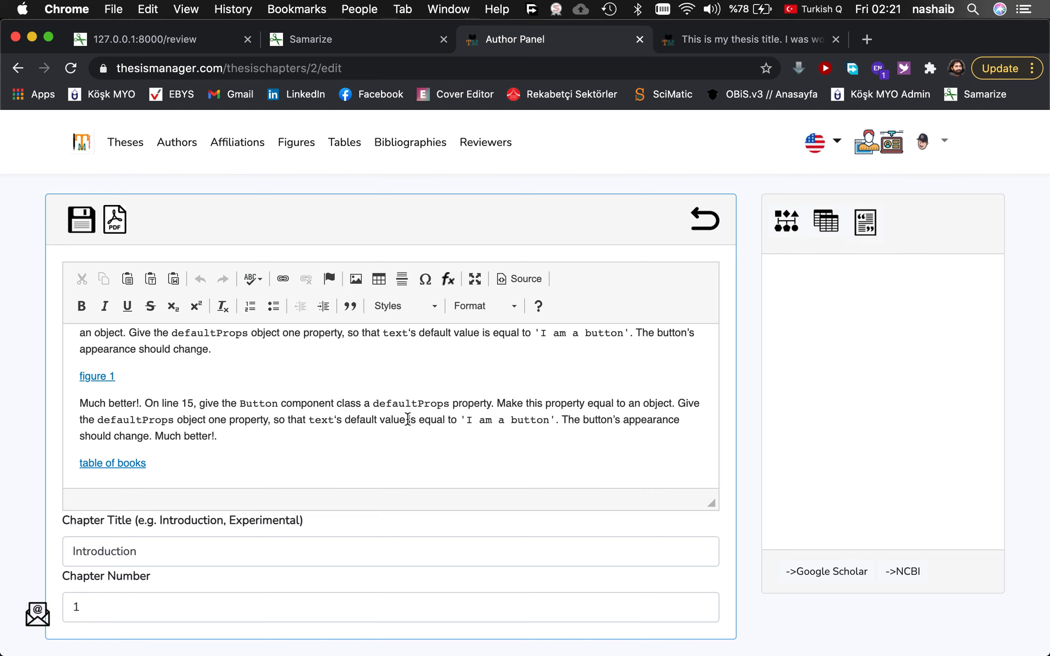
Add (BCC) after 'Button component class' and highlight it with the Marker style.
scroll(349, 425, up, 2)
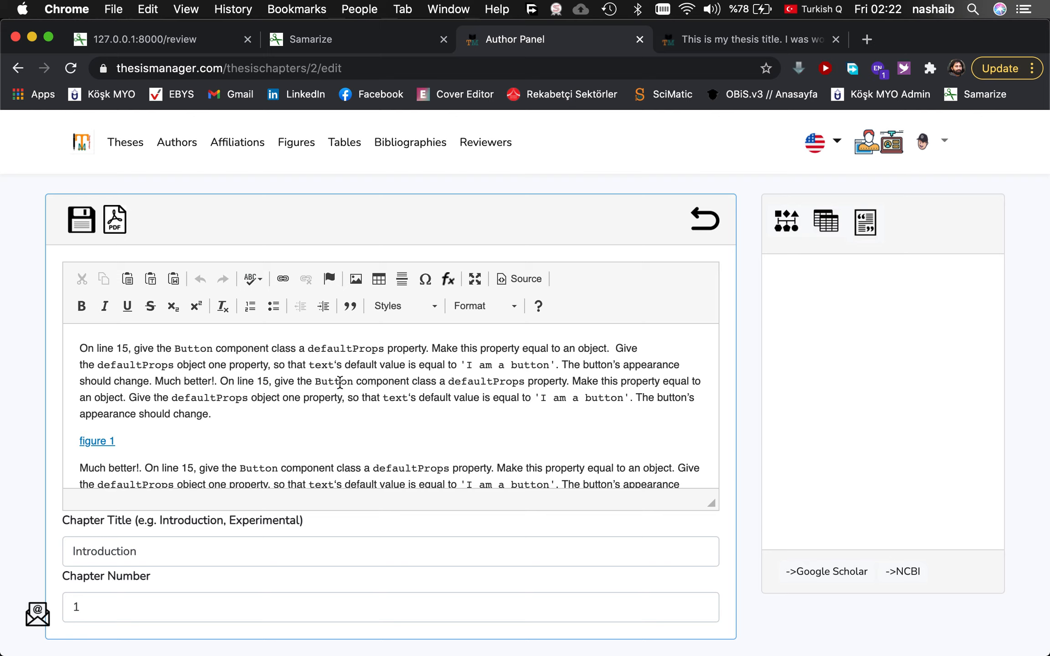
drag(315, 383, 435, 379)
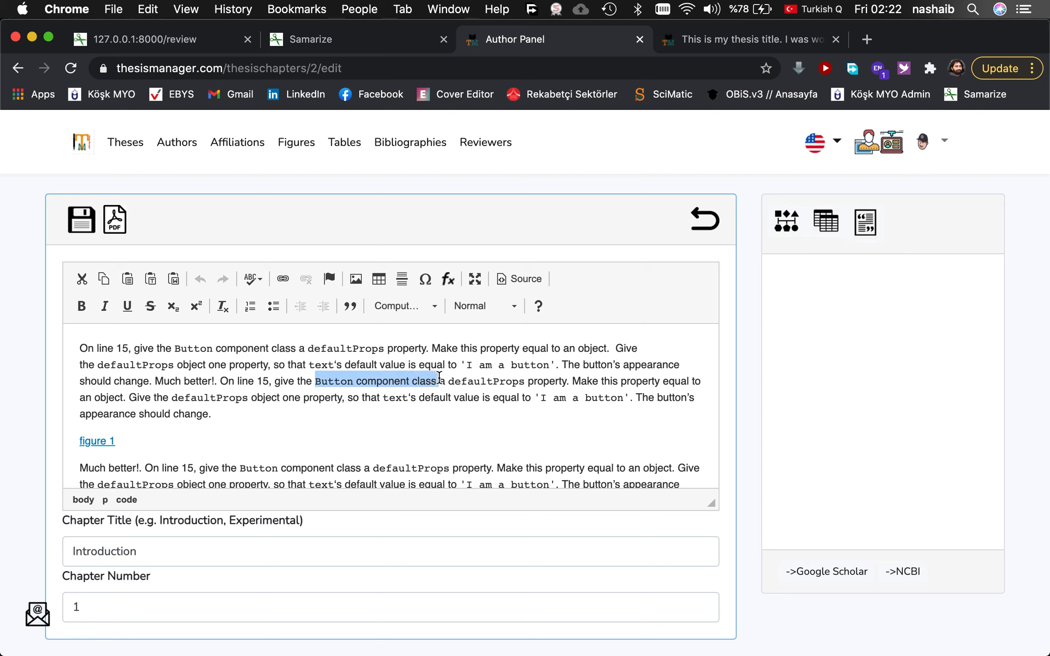
click(439, 378)
text(() )
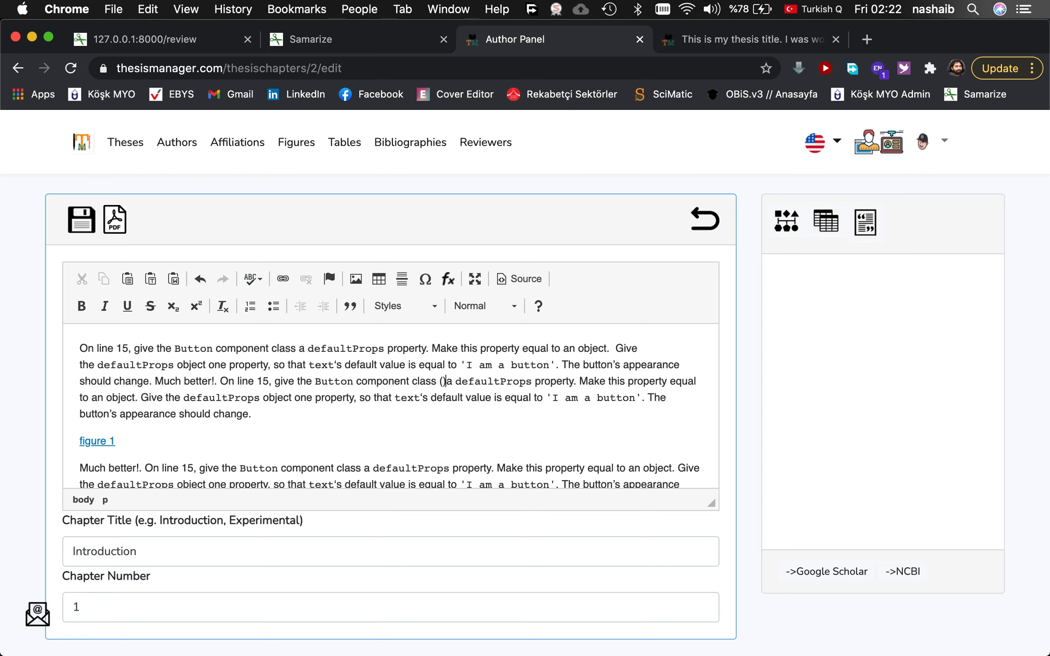
text(B)
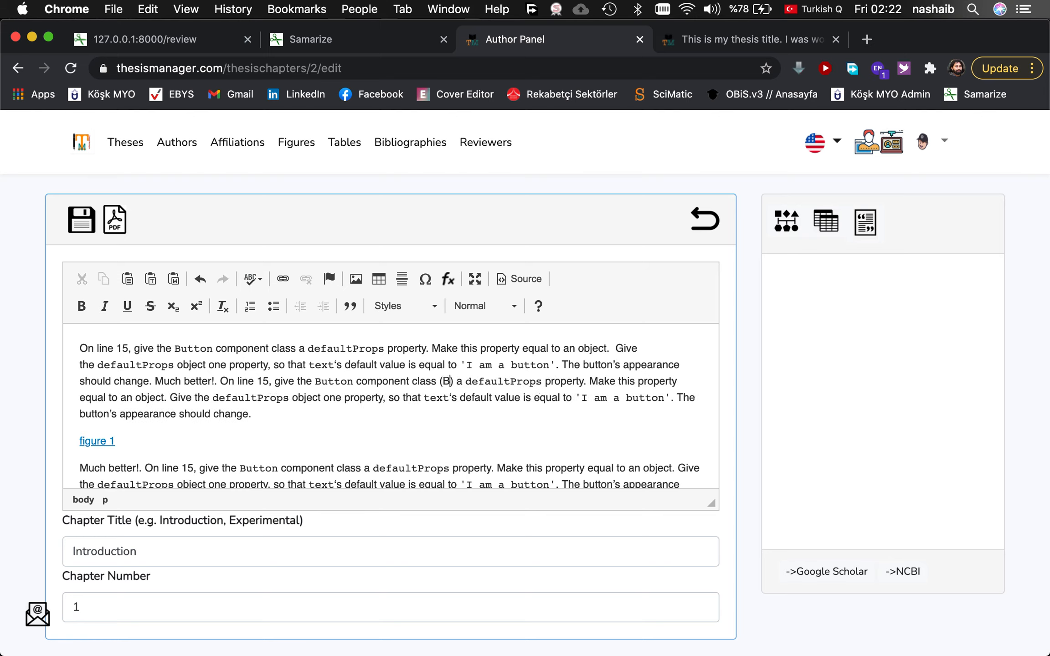
text(CC)
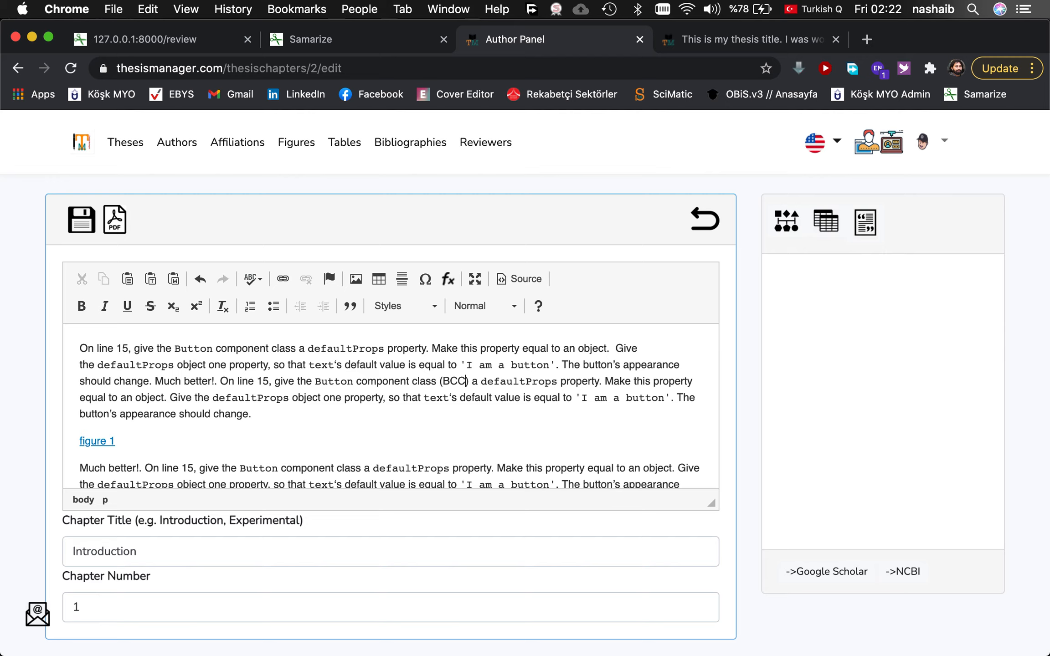
double_click(450, 379)
click(406, 310)
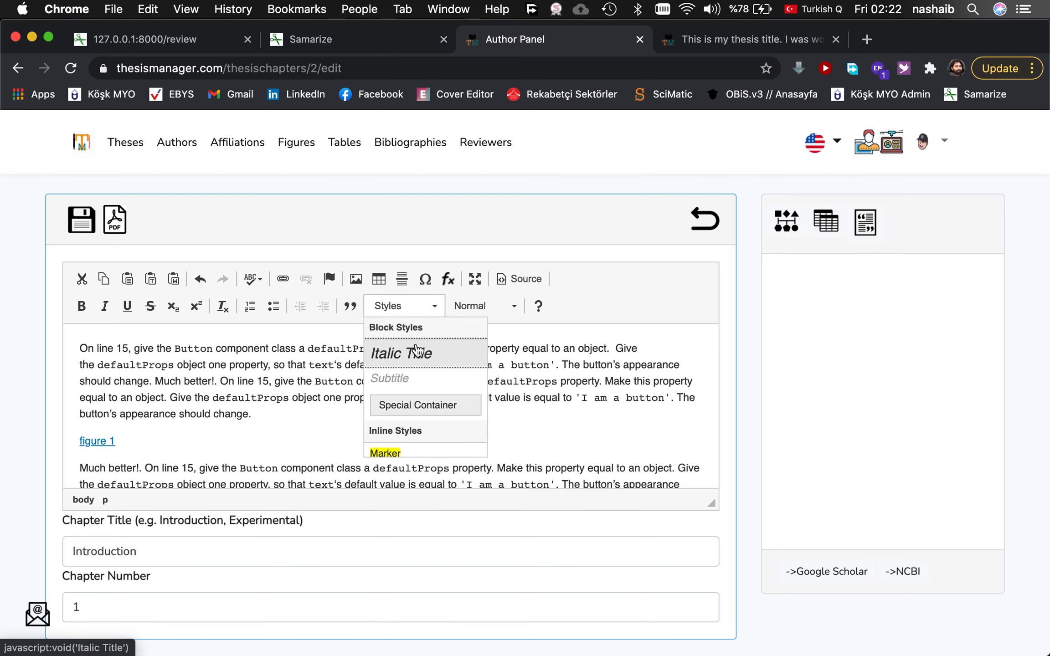
scroll(395, 417, down, 1)
click(395, 417)
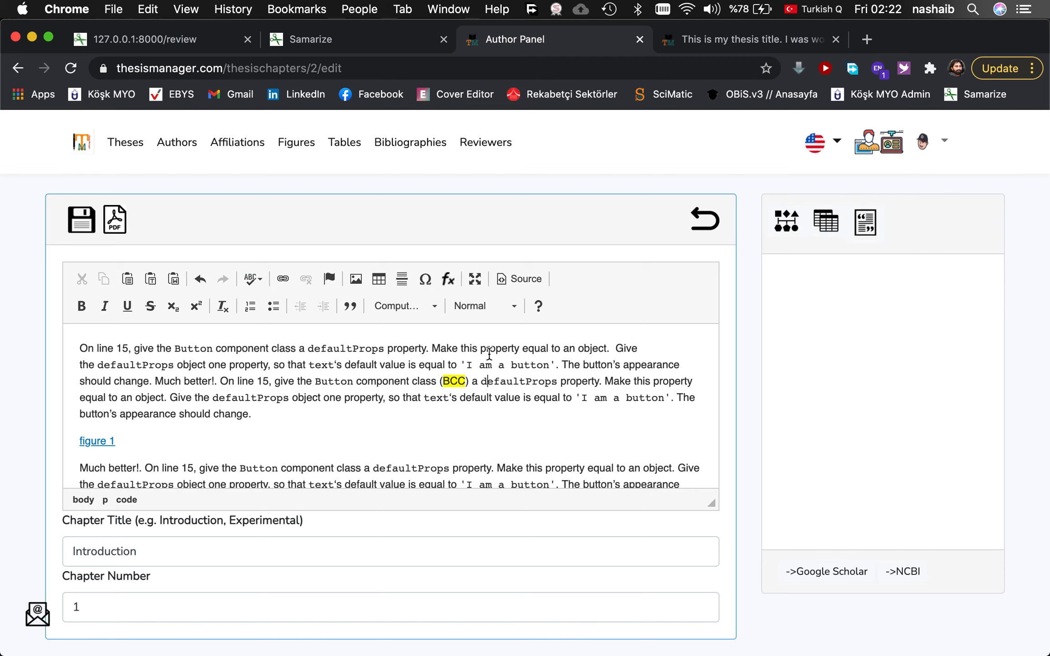
Add (BA) after 'button's appearance', highlight it with Marker, and save the chapter.
scroll(381, 448, down, 3)
scroll(381, 448, up, 1)
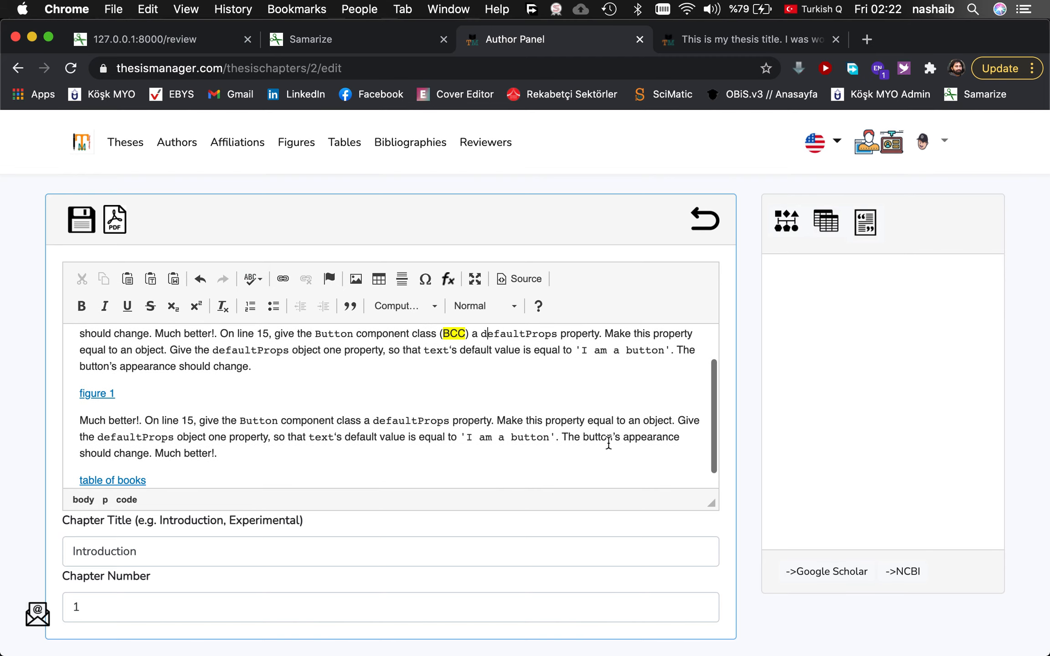
click(682, 438)
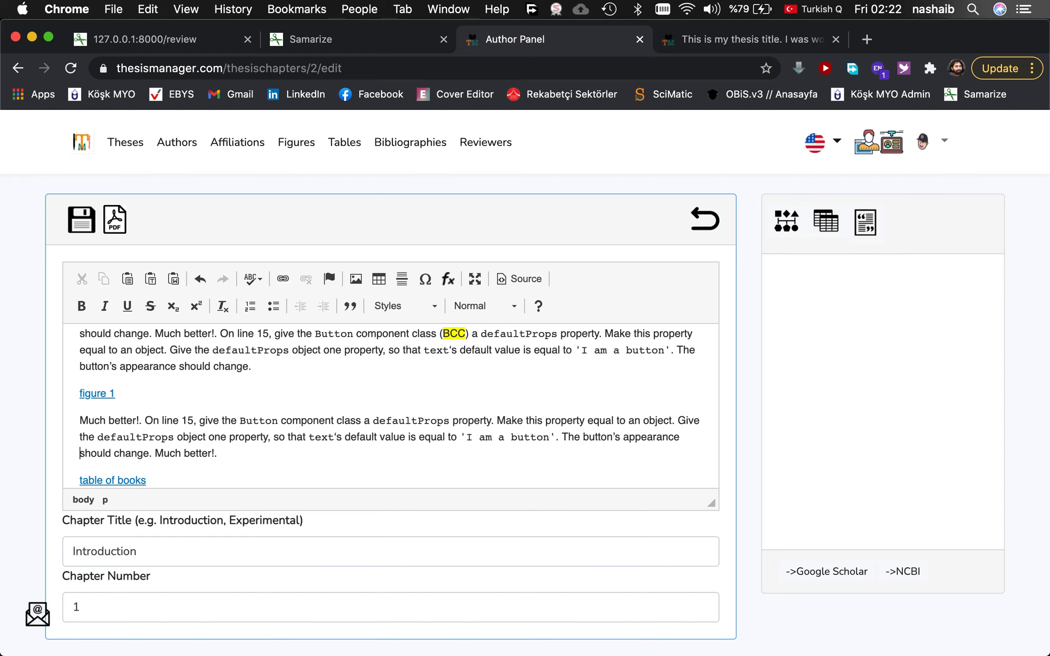
text(())
text( BA)
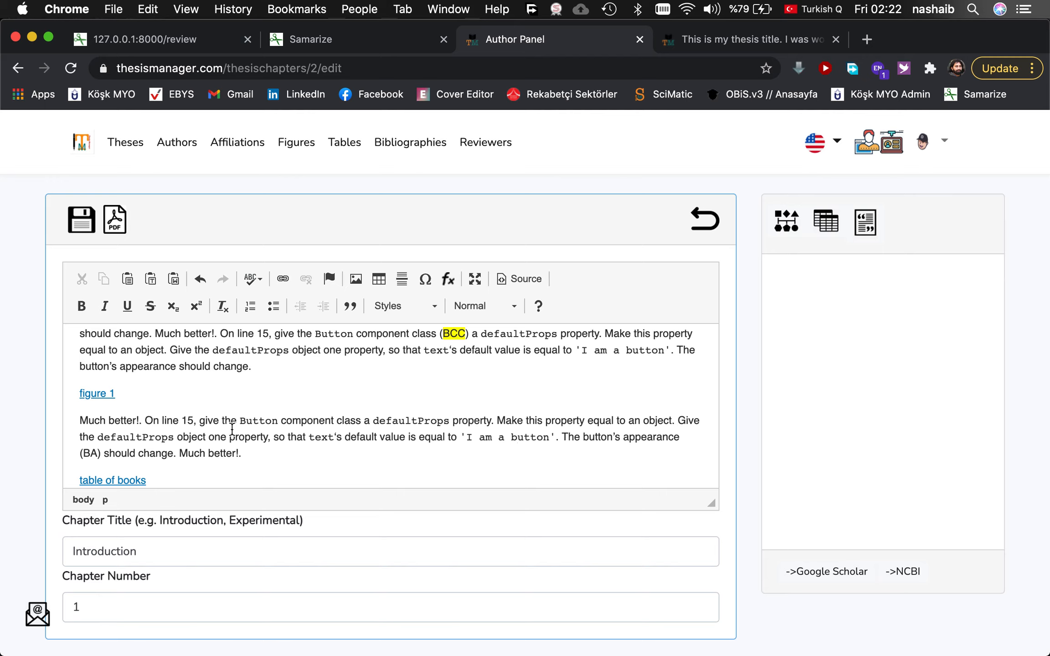
double_click(90, 452)
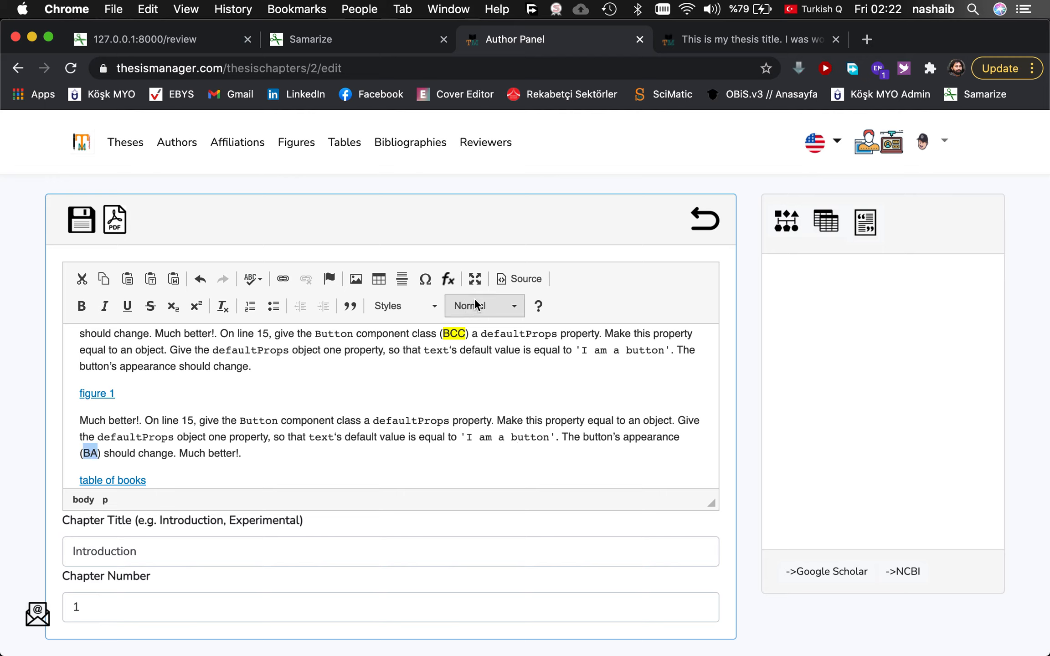
click(489, 306)
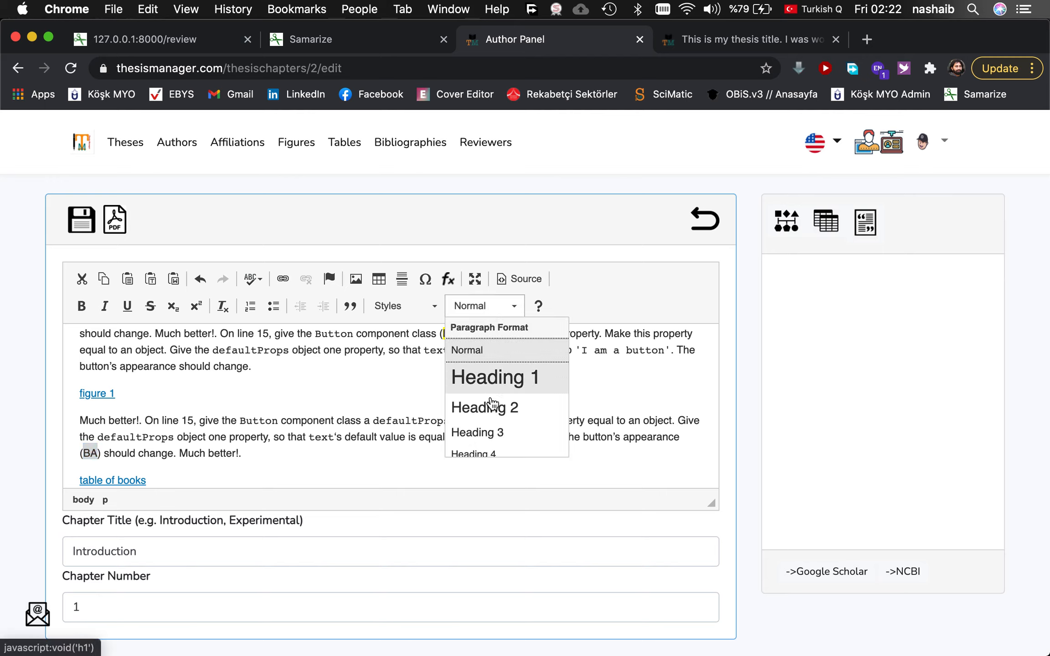
click(401, 303)
click(387, 453)
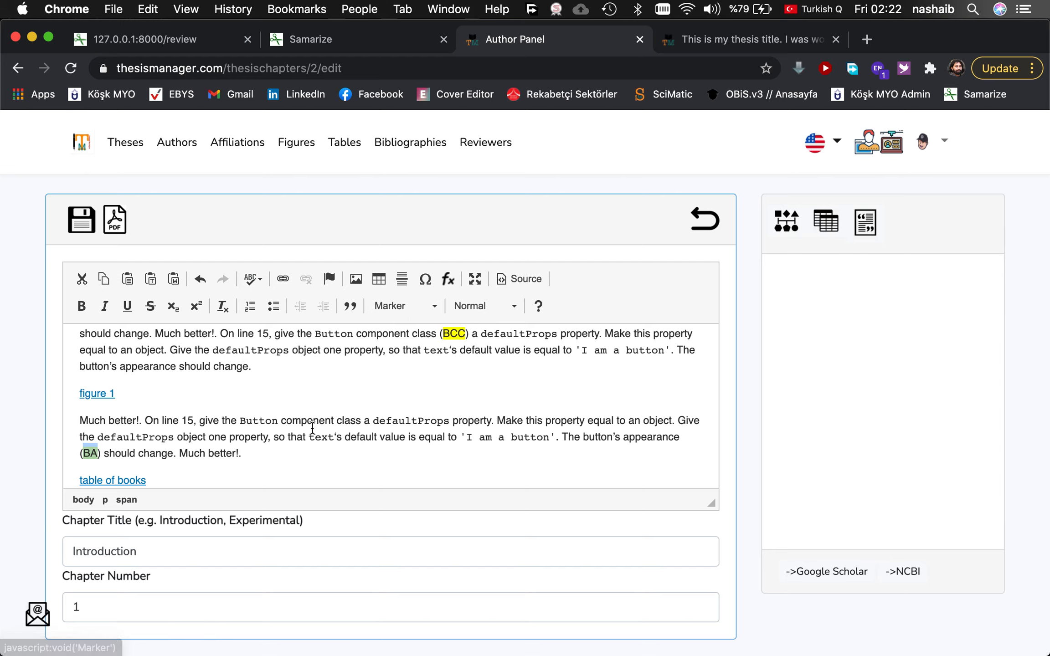
click(175, 436)
click(81, 220)
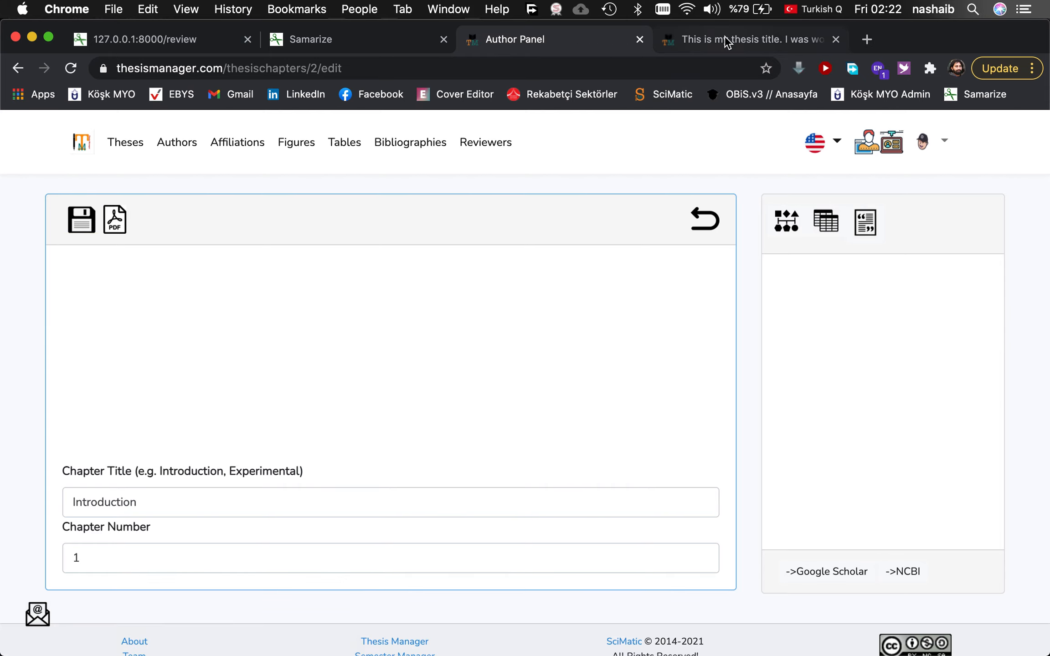
Refresh the thesis page and paste 'Button component class' as the BCC definition.
click(725, 39)
click(71, 68)
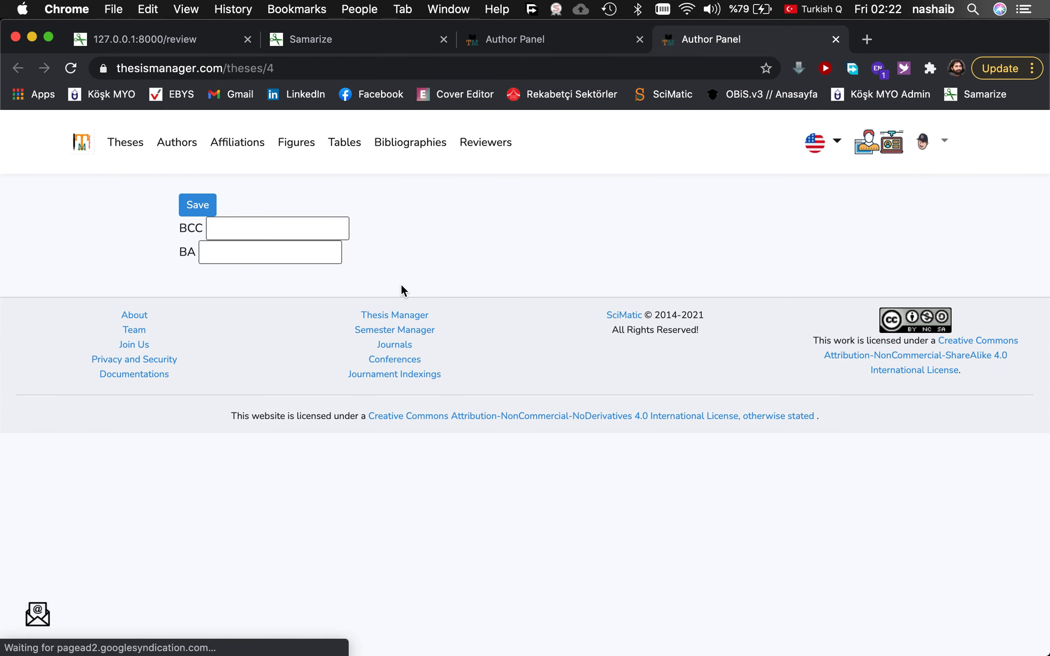
click(265, 228)
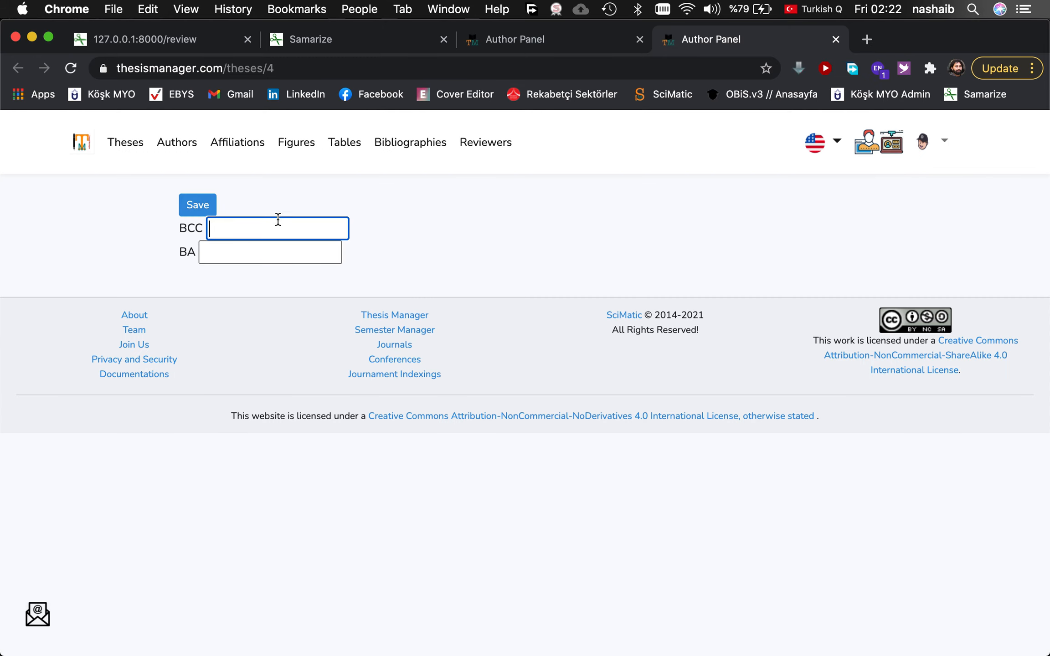
click(544, 39)
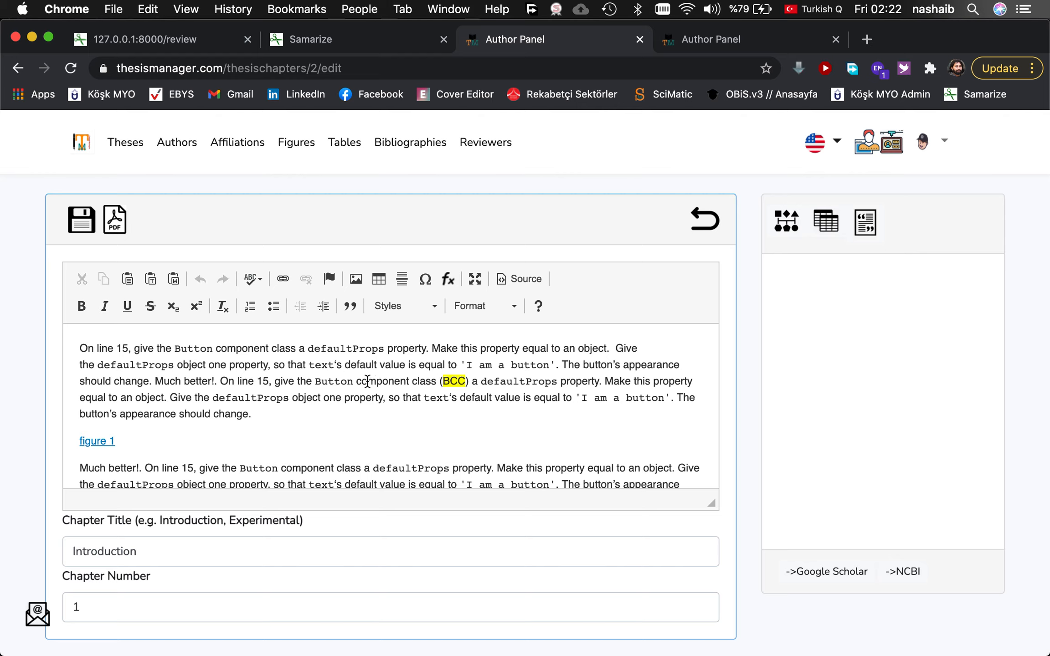
click(331, 381)
click(405, 381)
drag(317, 382, 437, 383)
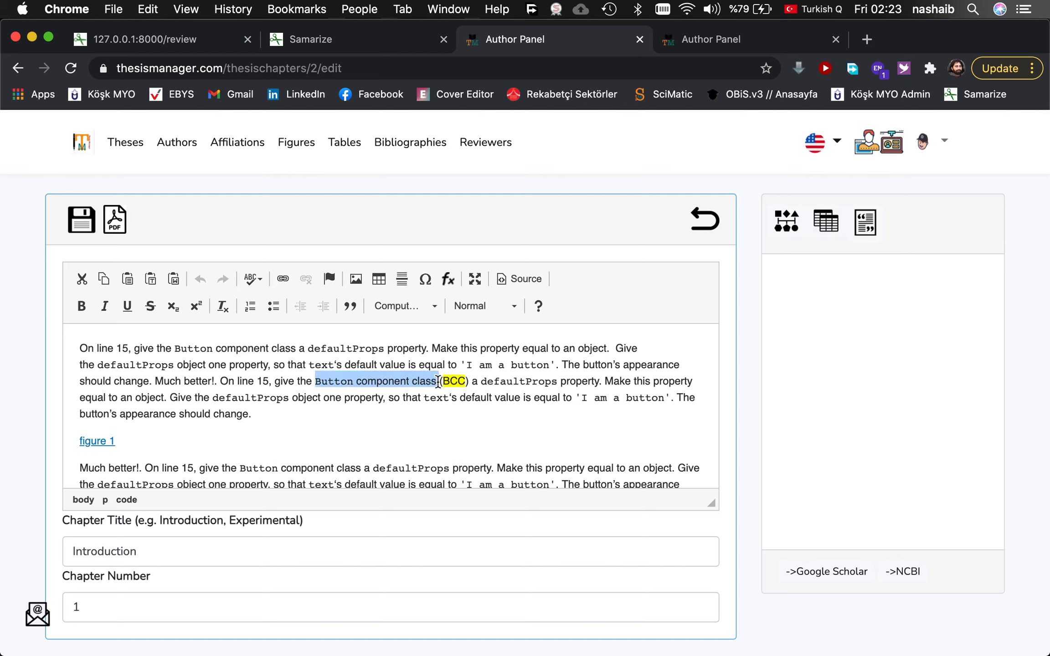
click(714, 40)
text(Button component class)
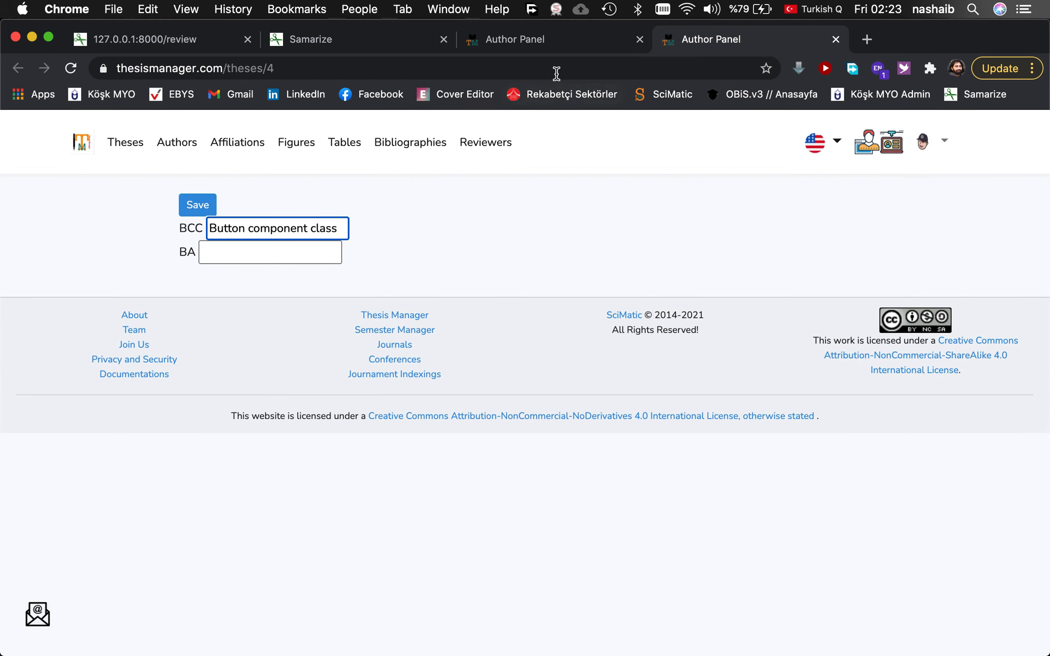
Paste 'button appearance' as the BA definition, trimming the 's, and save the definitions.
click(539, 39)
scroll(487, 423, down, 3)
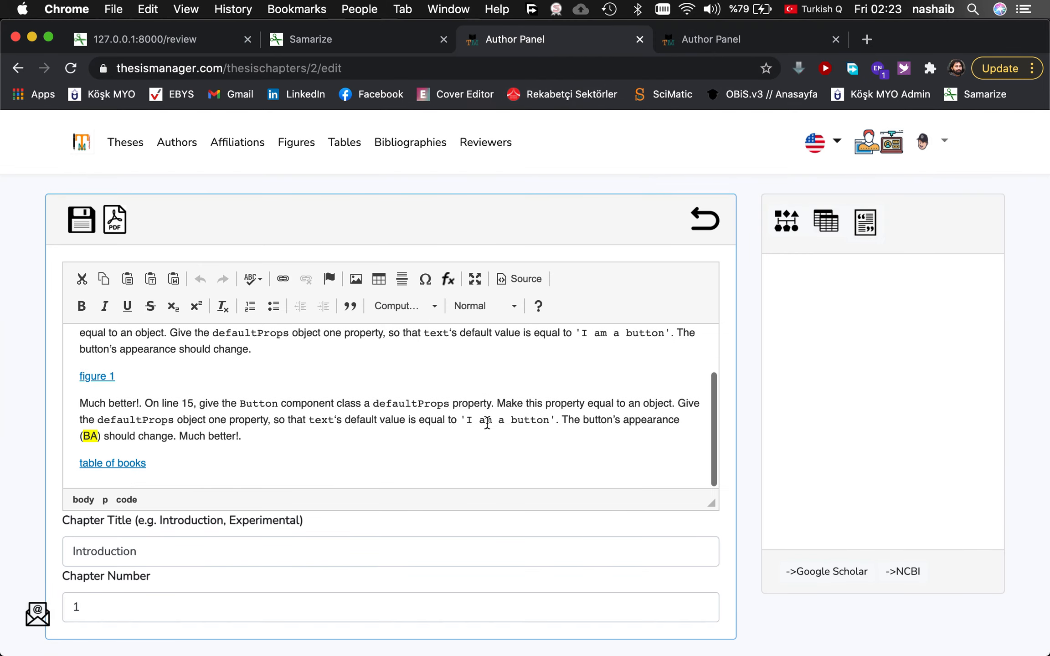
drag(584, 419, 683, 421)
key(super+c)
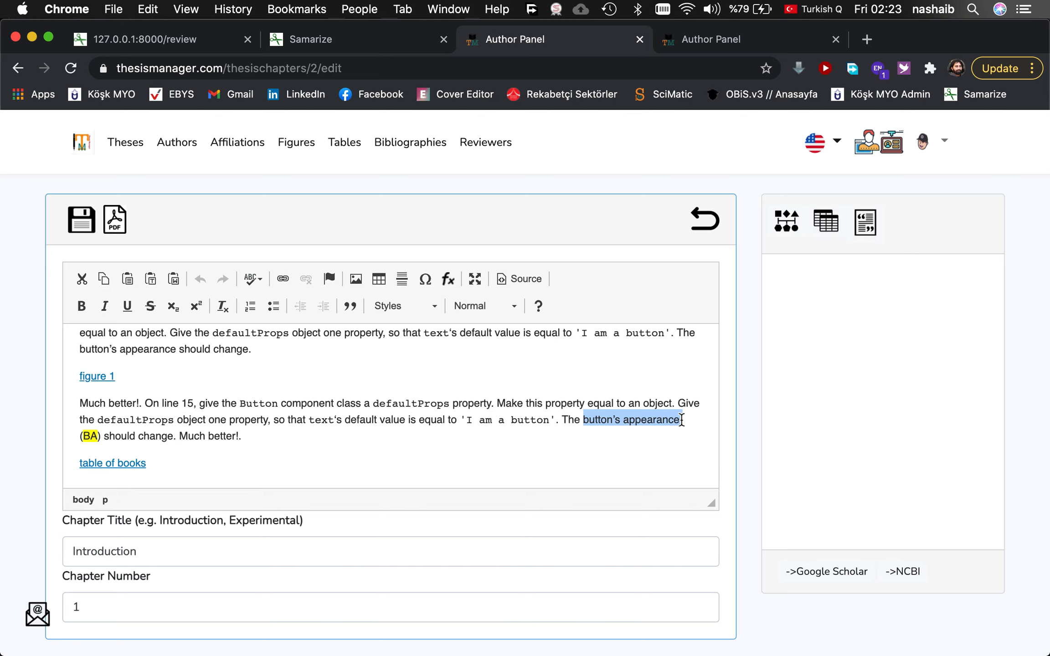
click(692, 45)
click(269, 246)
key(super+v)
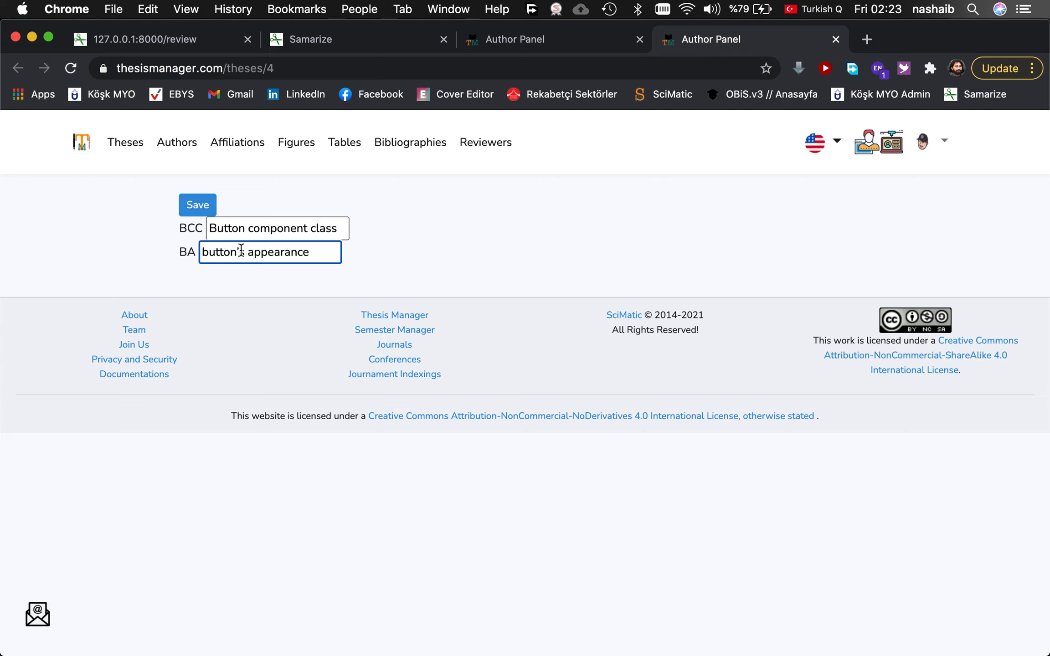
key(BackSpace)
key(BackSpace)
click(199, 210)
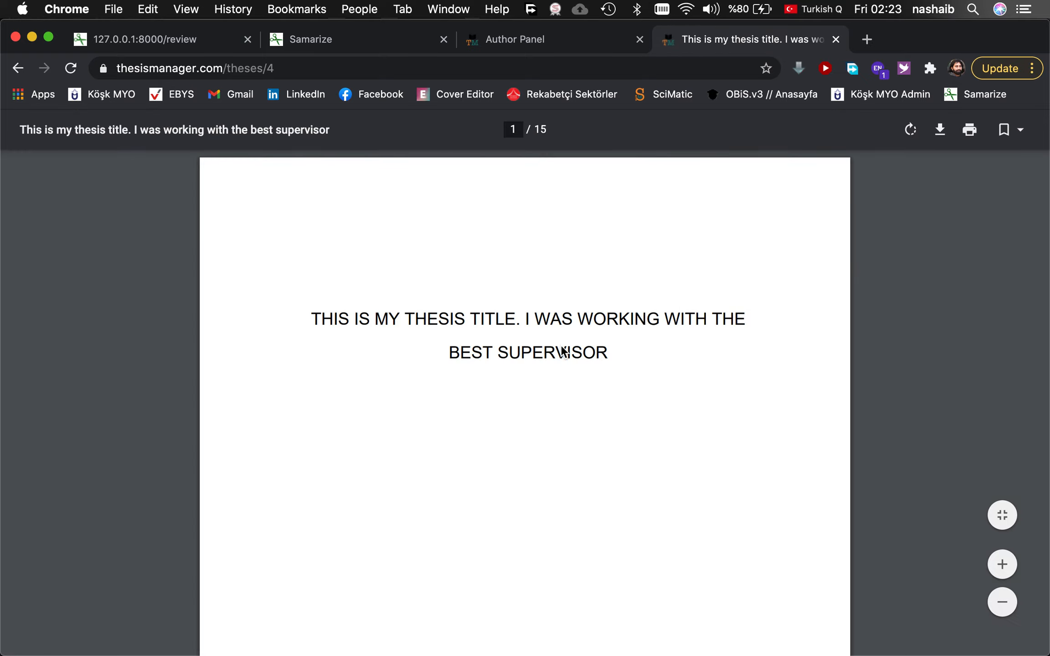
Scroll the PDF past the Symbols and Abbreviations page listing BA and BCC to the Introduction.
scroll(562, 348, down, 10)
scroll(561, 347, down, 15)
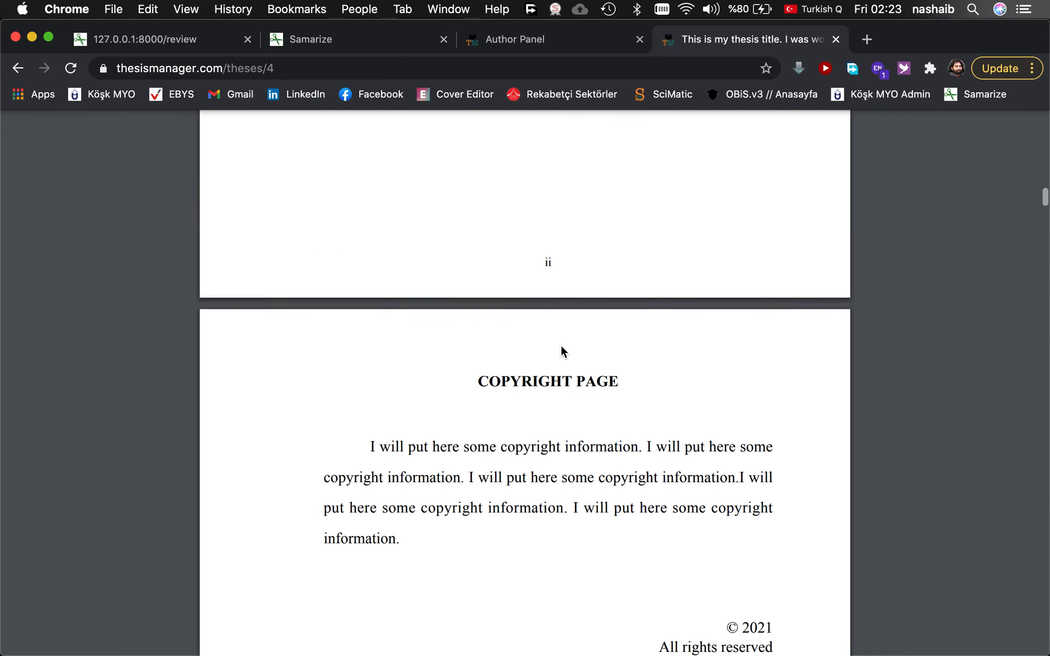
scroll(562, 352, down, 15)
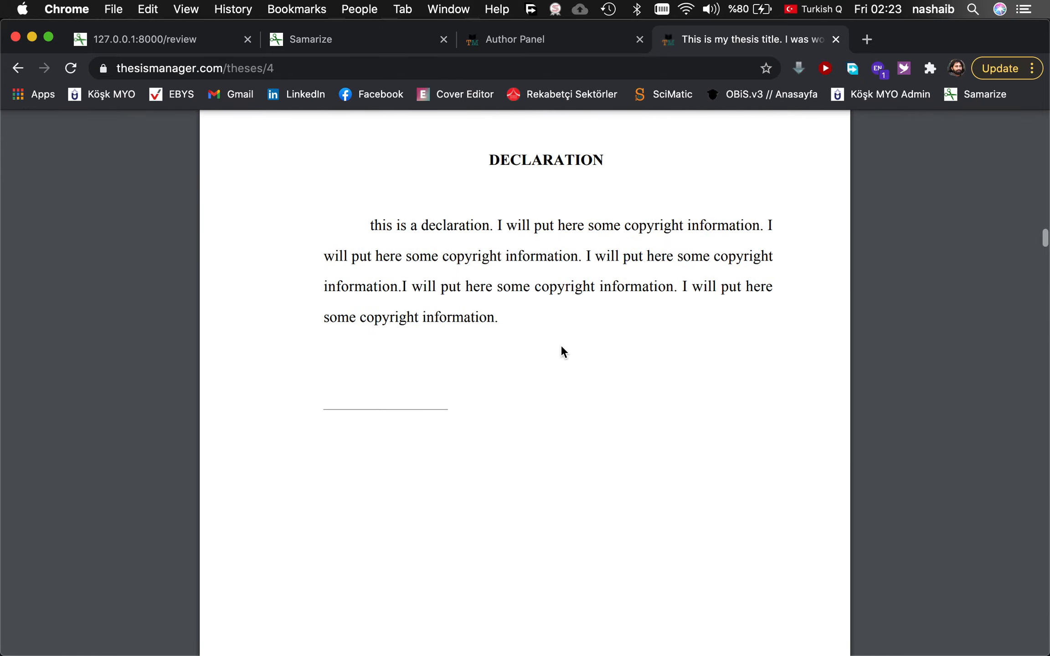
scroll(562, 352, down, 15)
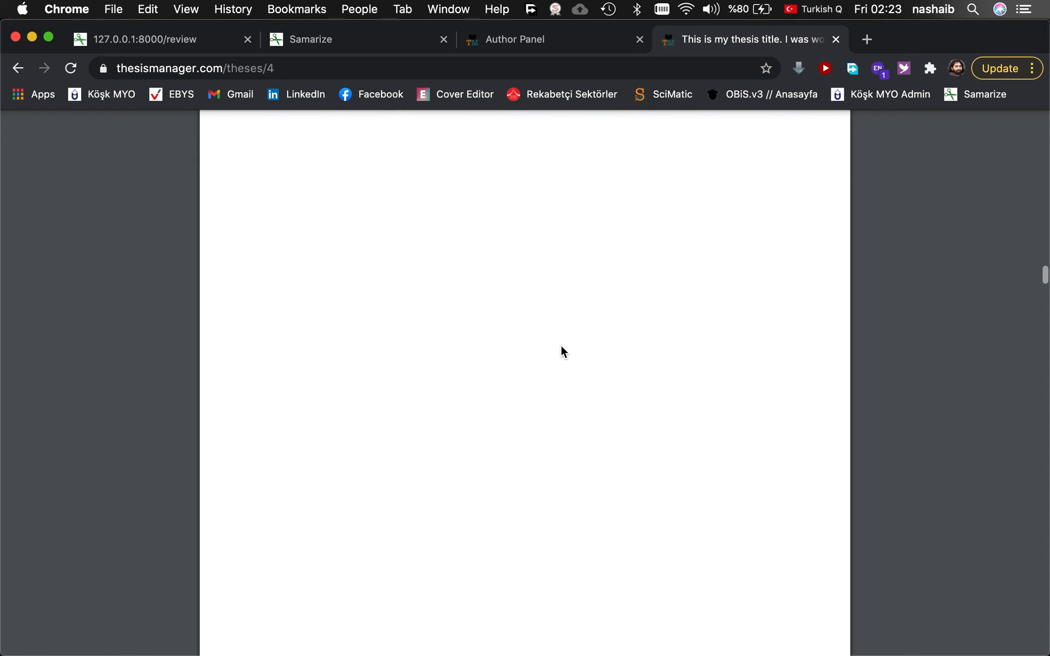
scroll(563, 352, down, 15)
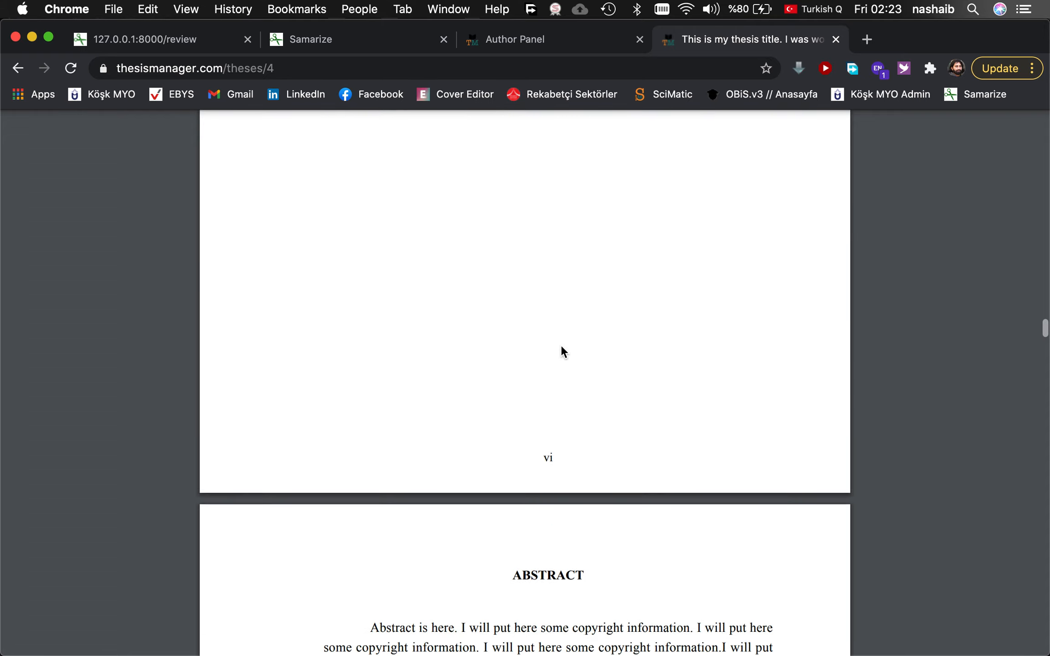
scroll(561, 347, down, 15)
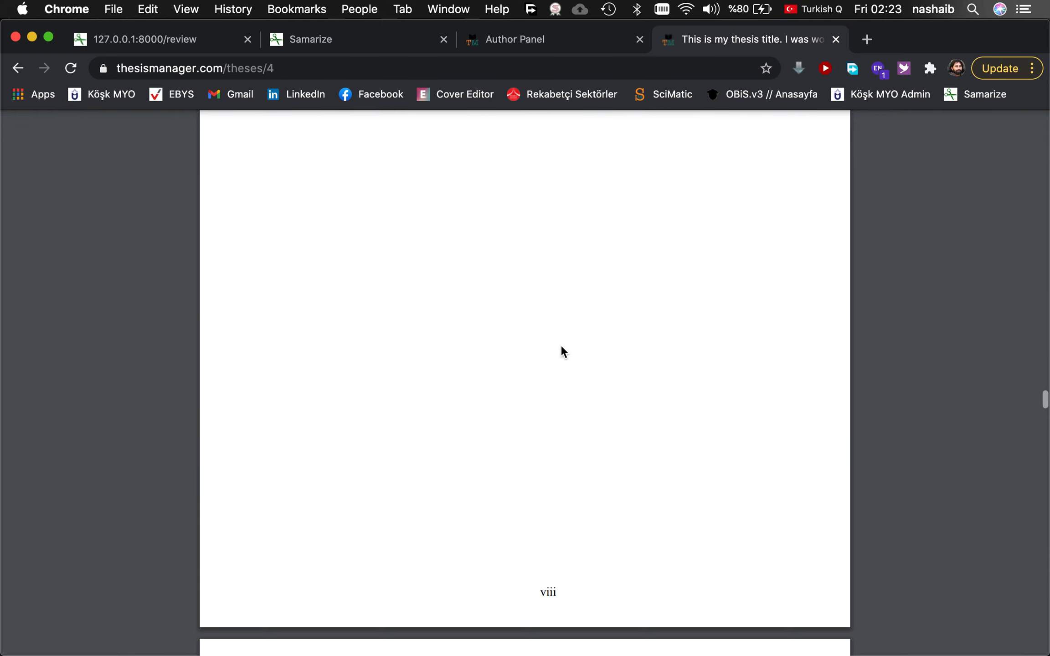
scroll(562, 352, down, 15)
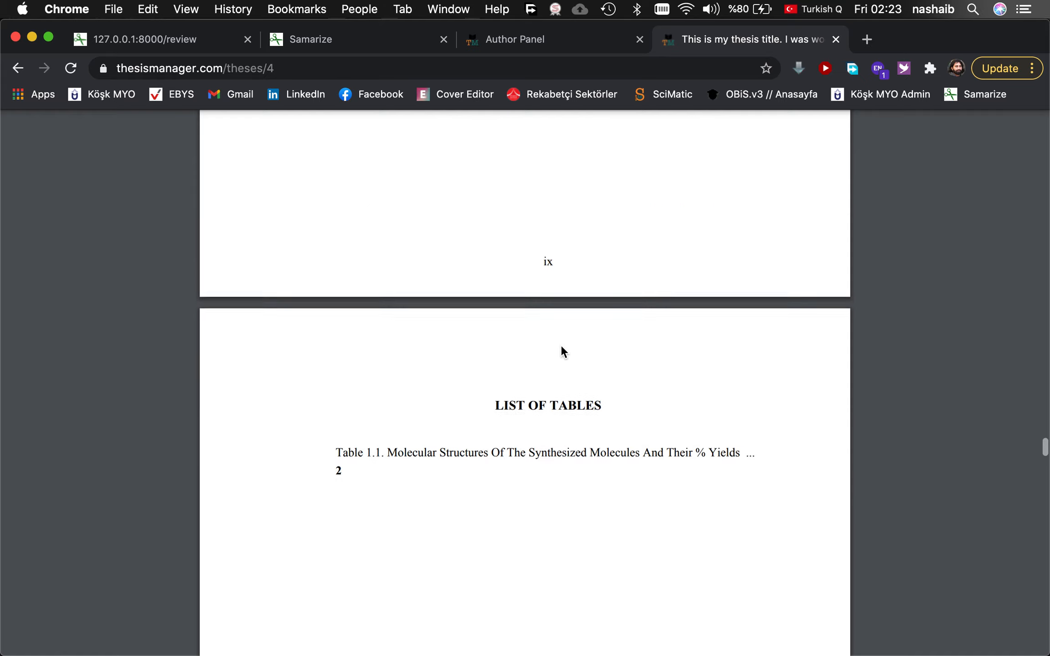
scroll(561, 348, down, 10)
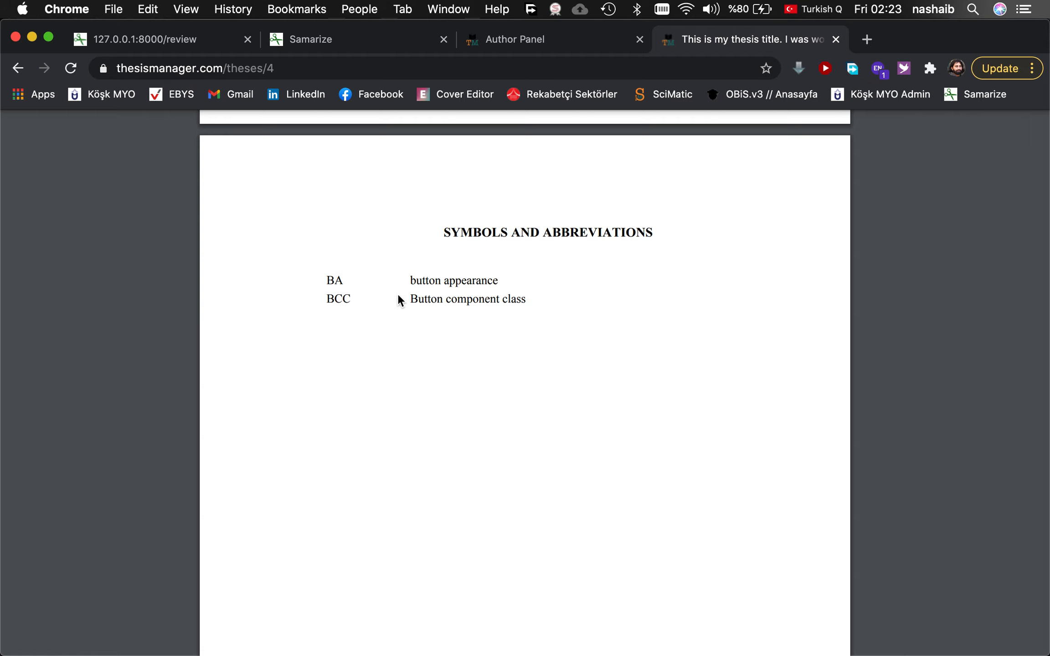
scroll(448, 328, down, 15)
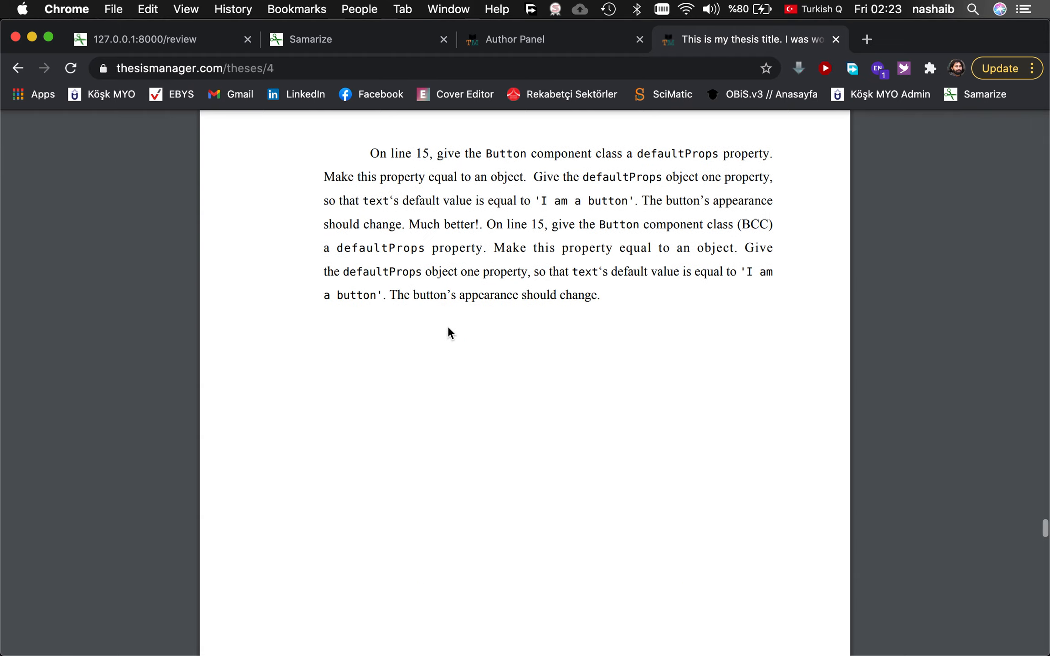
In Add Bibliography, search by Reference Title for 'microencapsulat'.
click(530, 41)
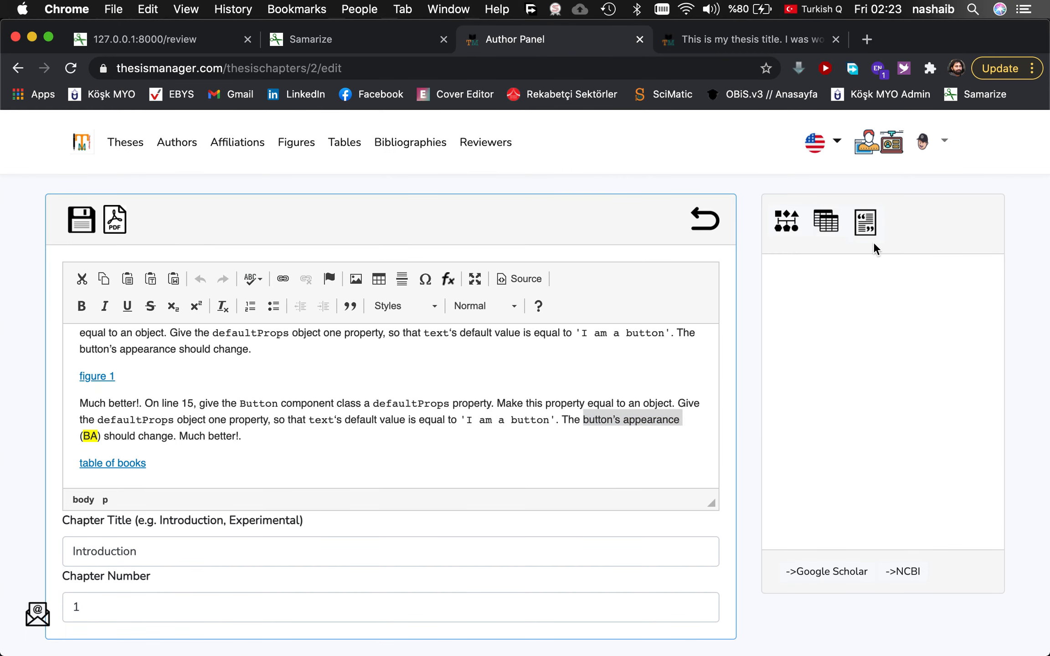
click(864, 228)
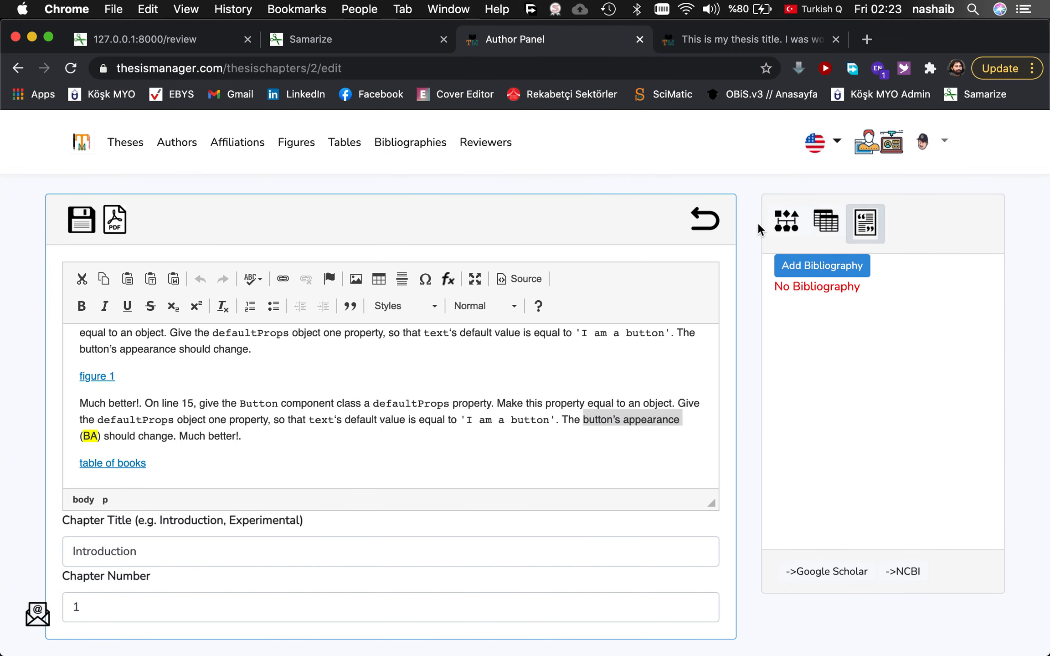
click(809, 268)
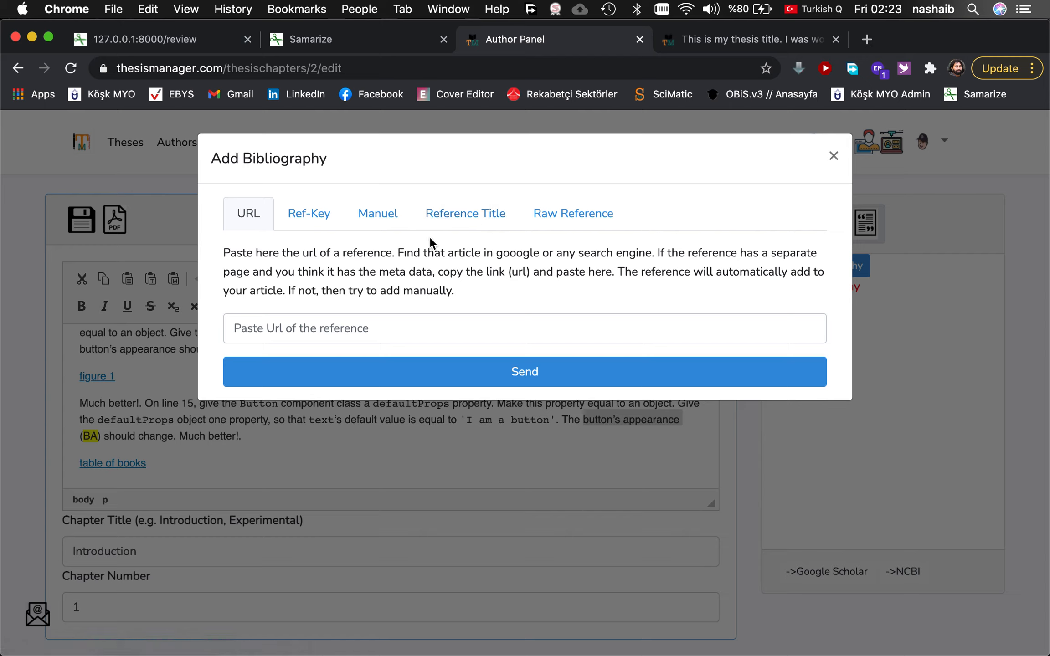
click(455, 223)
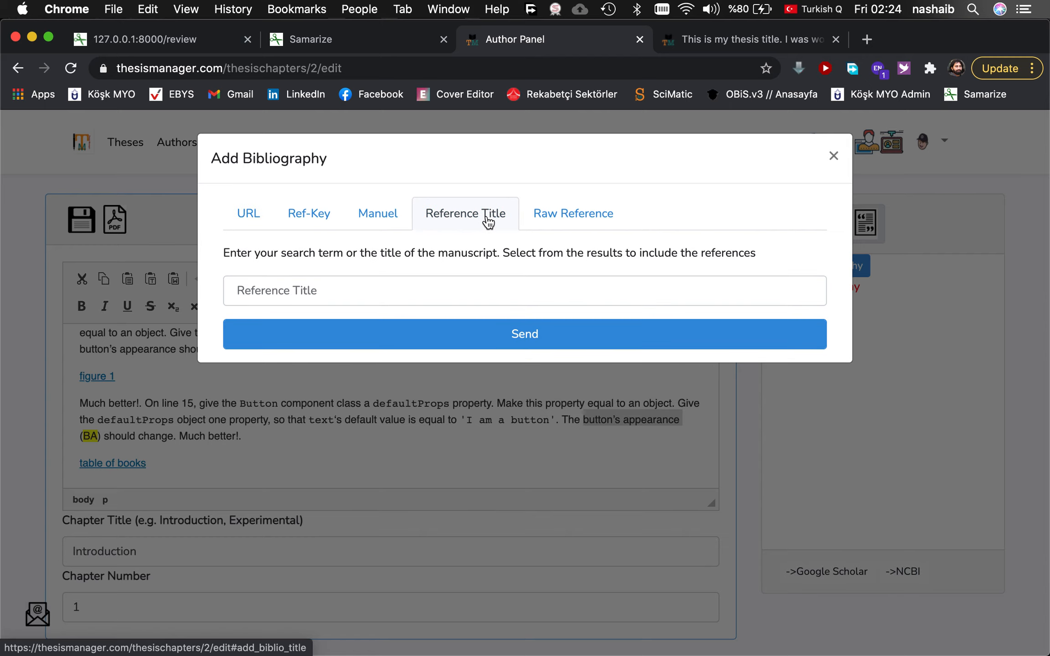
click(420, 295)
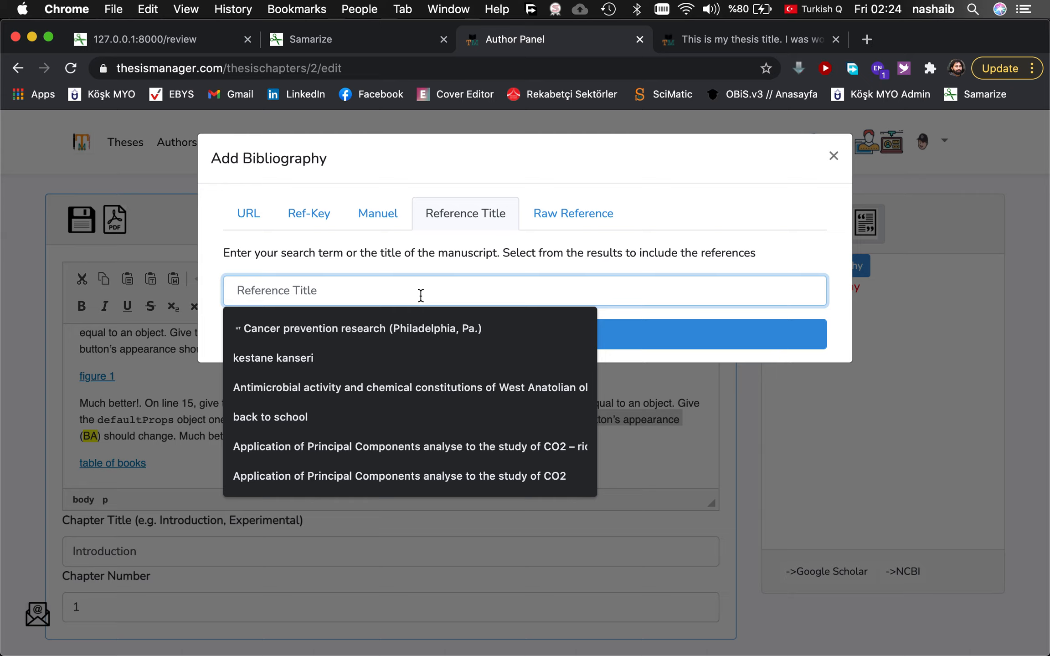
text(microe)
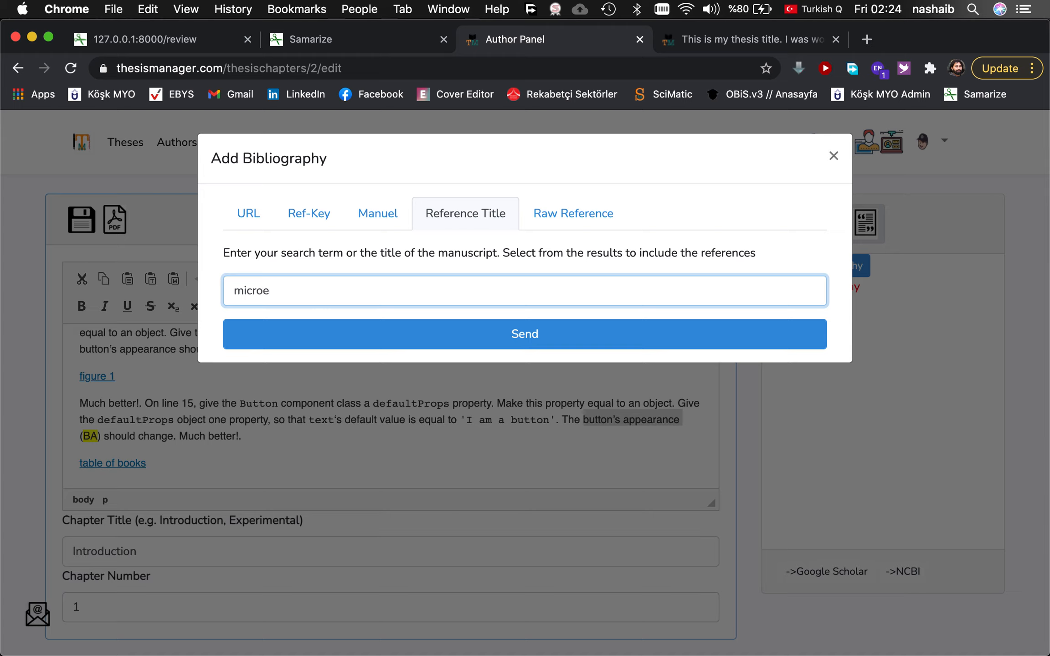
text(ncapsulation)
click(539, 341)
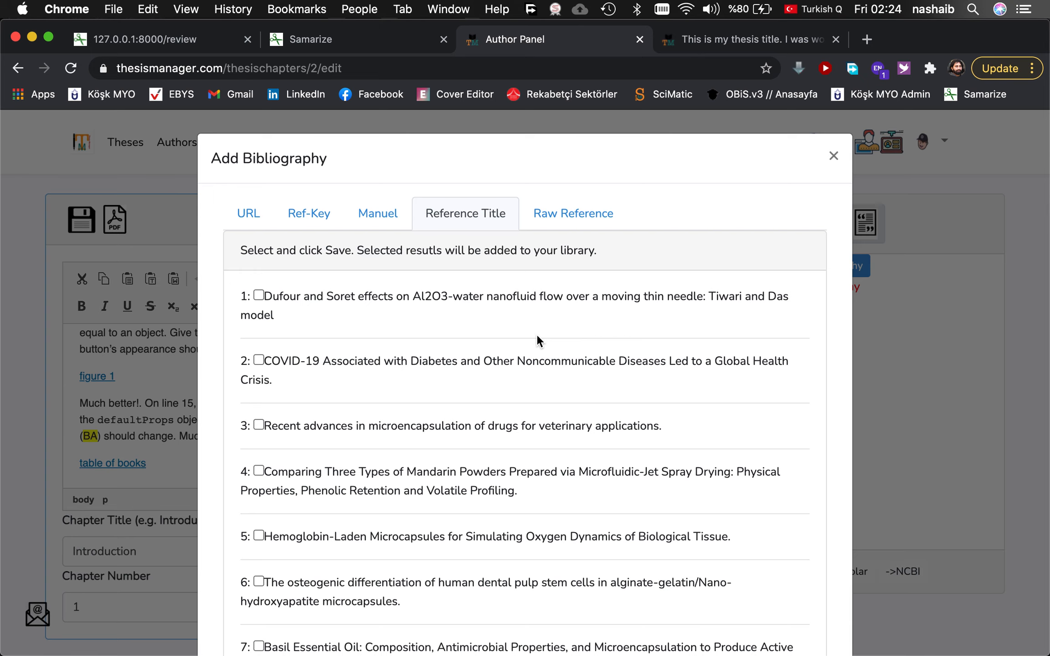
Tick the veterinary drug microencapsulation review and another result, and save them to the bibliography.
scroll(396, 361, down, 5)
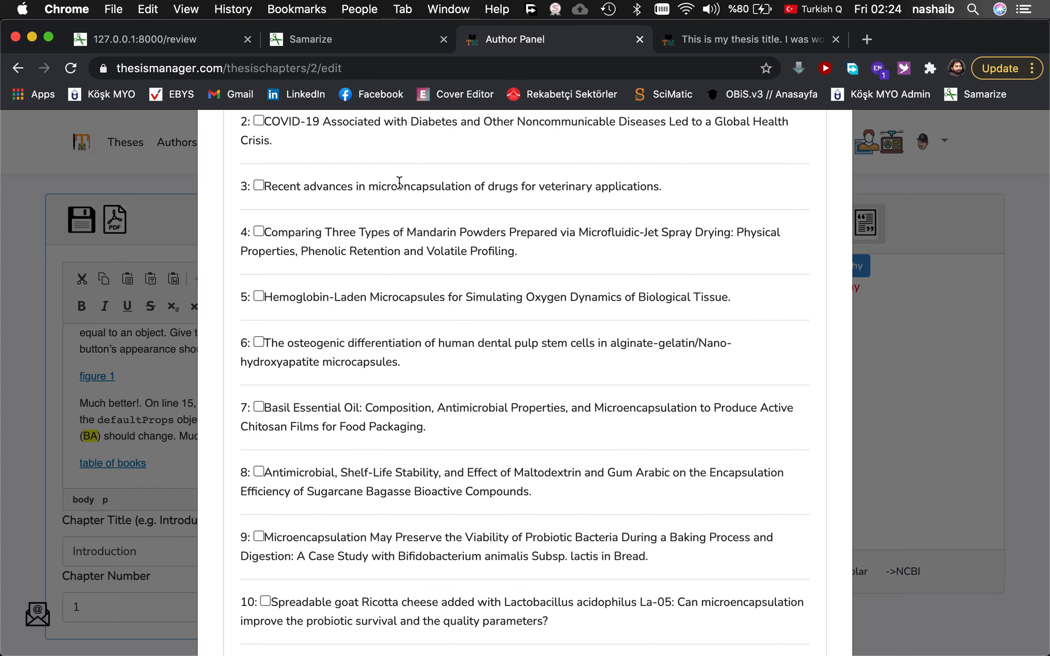
double_click(407, 188)
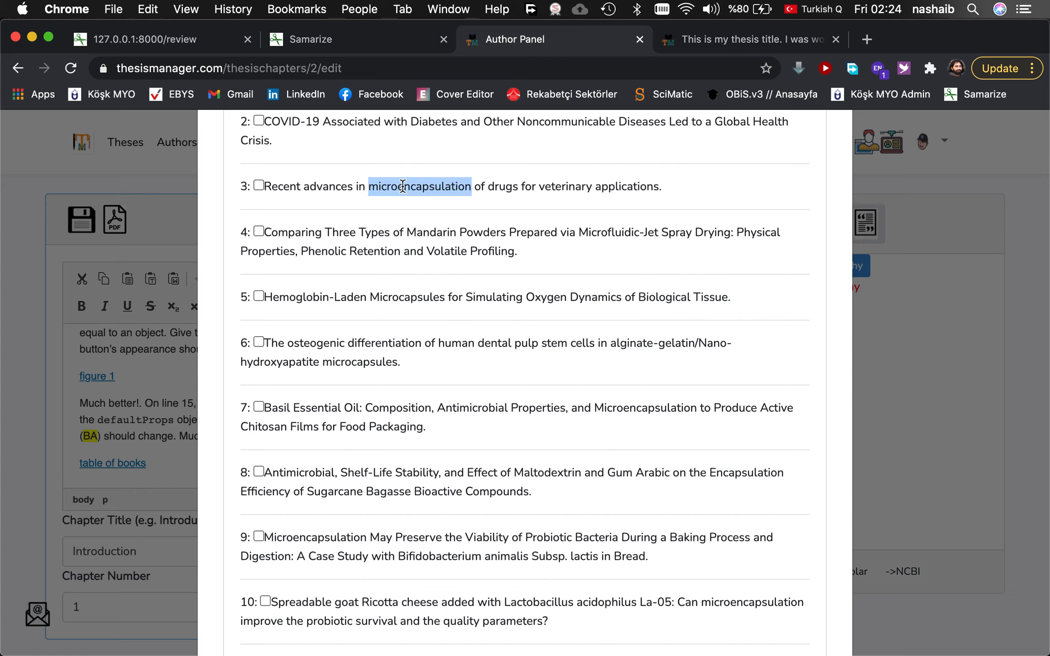
click(344, 183)
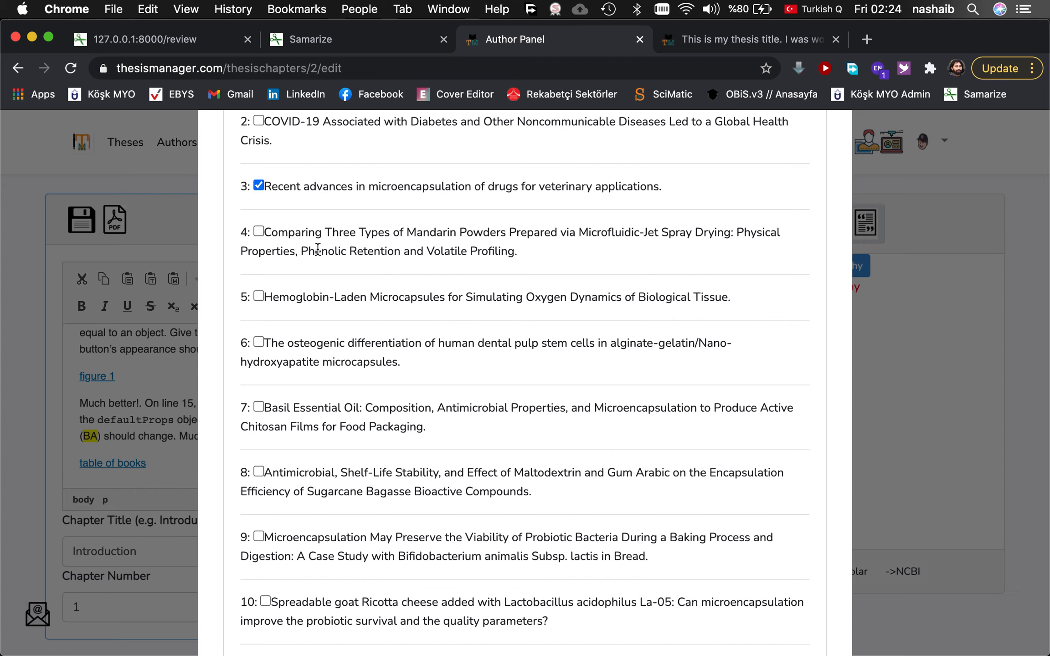
scroll(327, 314, down, 3)
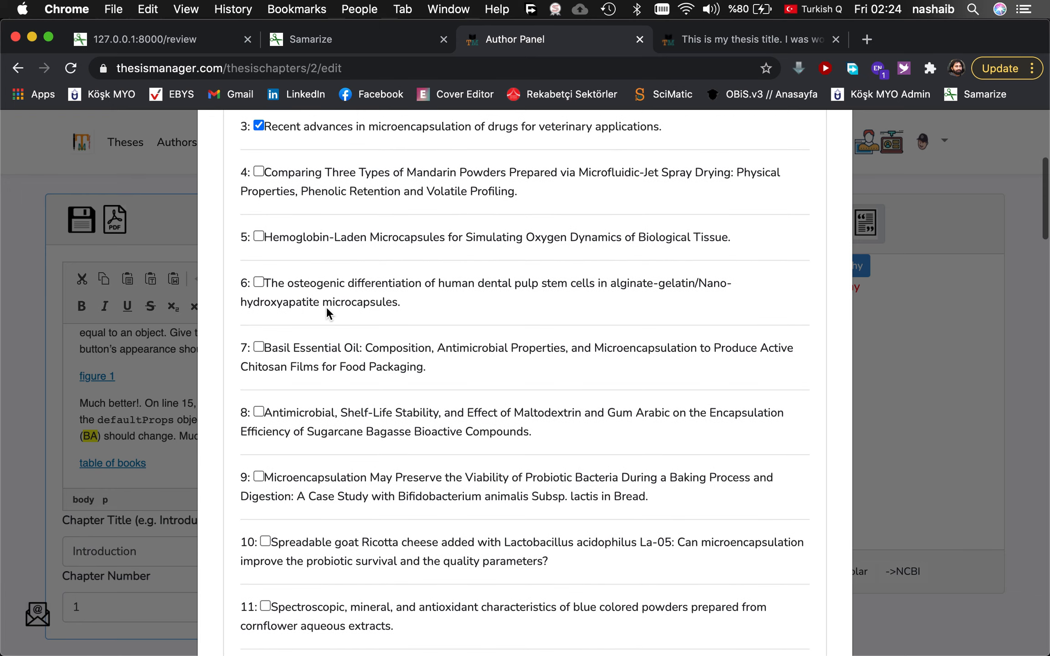
click(258, 283)
scroll(384, 310, down, 20)
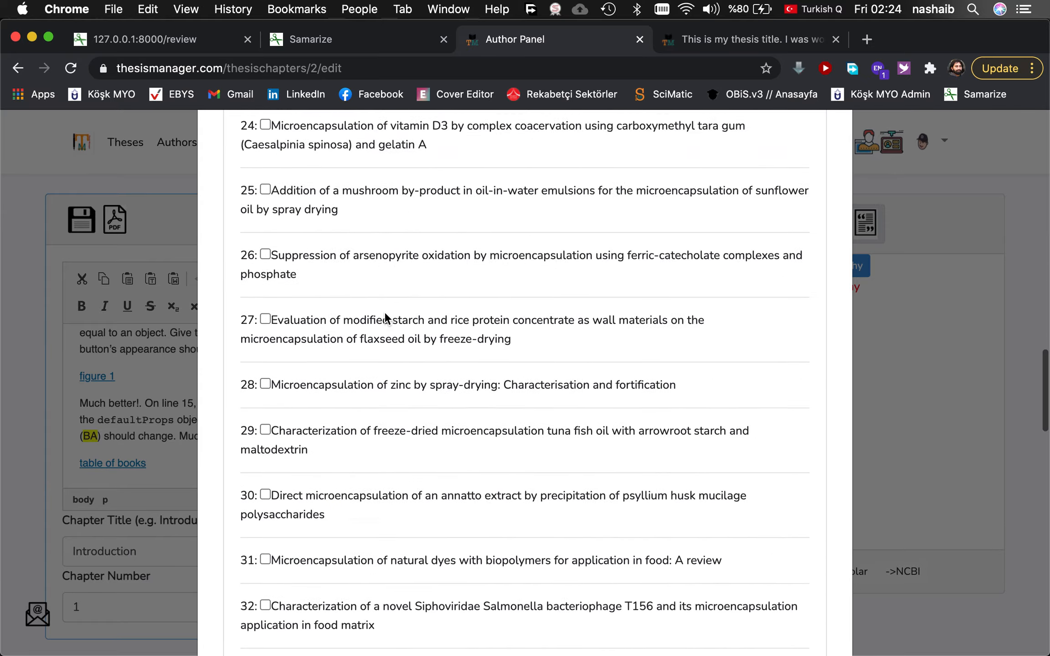
scroll(384, 311, down, 5)
click(533, 588)
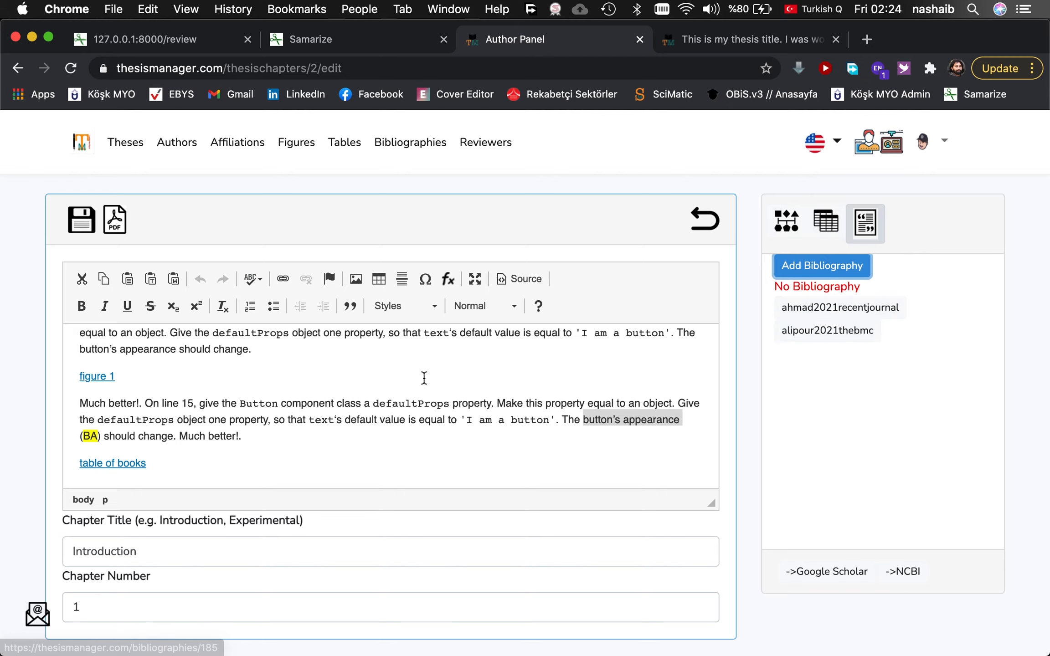
Remove the stray brace after 'should change' and cite [ahmad2021recentjournal] there.
scroll(367, 387, down, 2)
scroll(256, 365, up, 3)
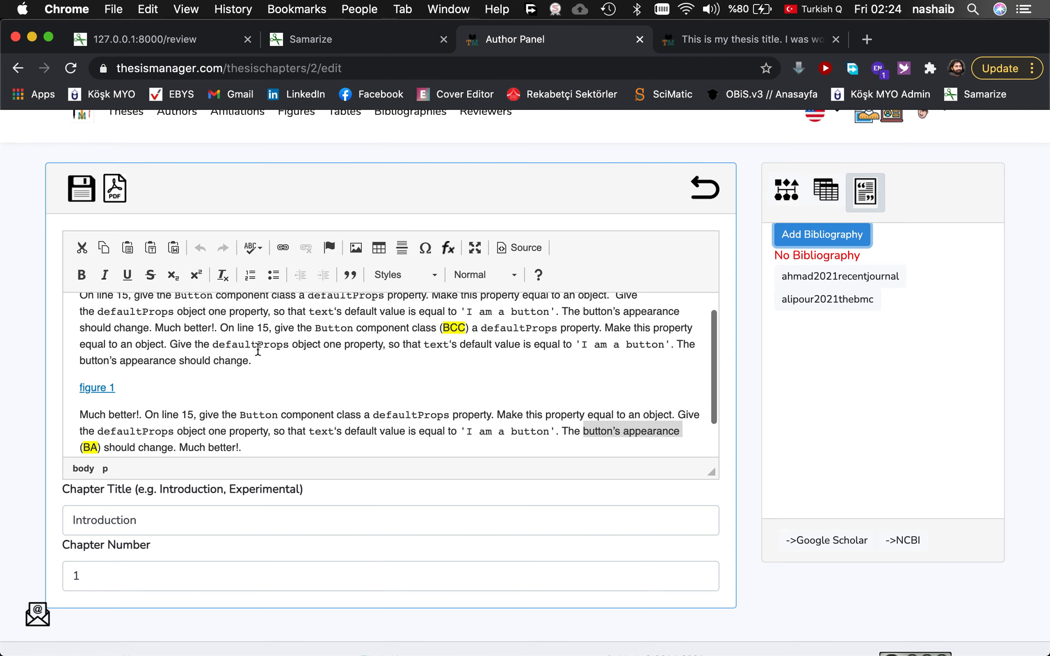
click(268, 384)
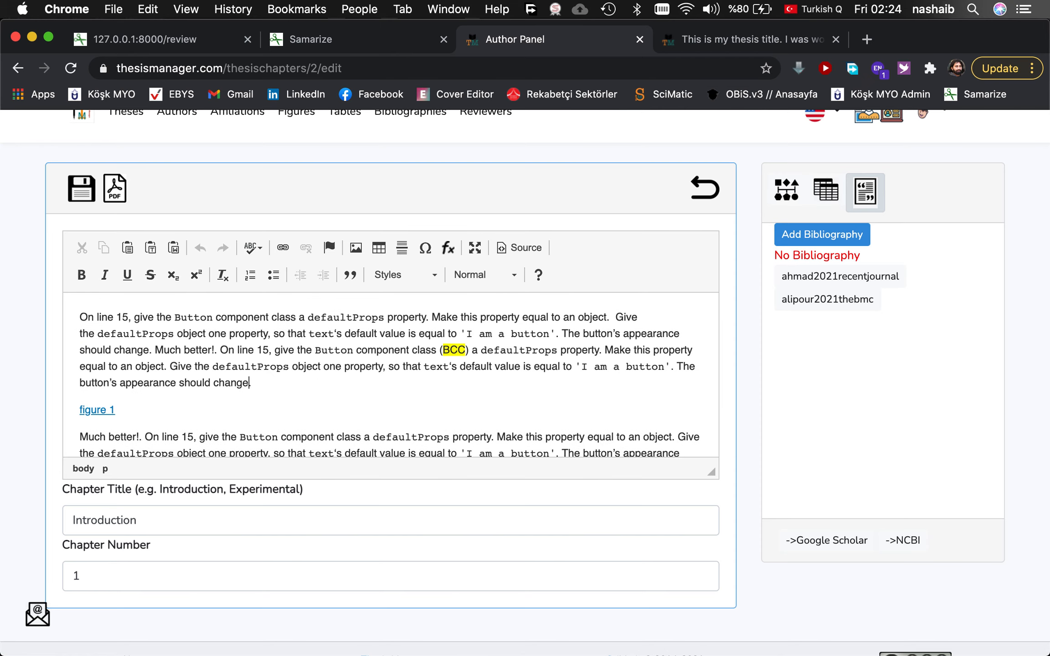
key(alt+0)
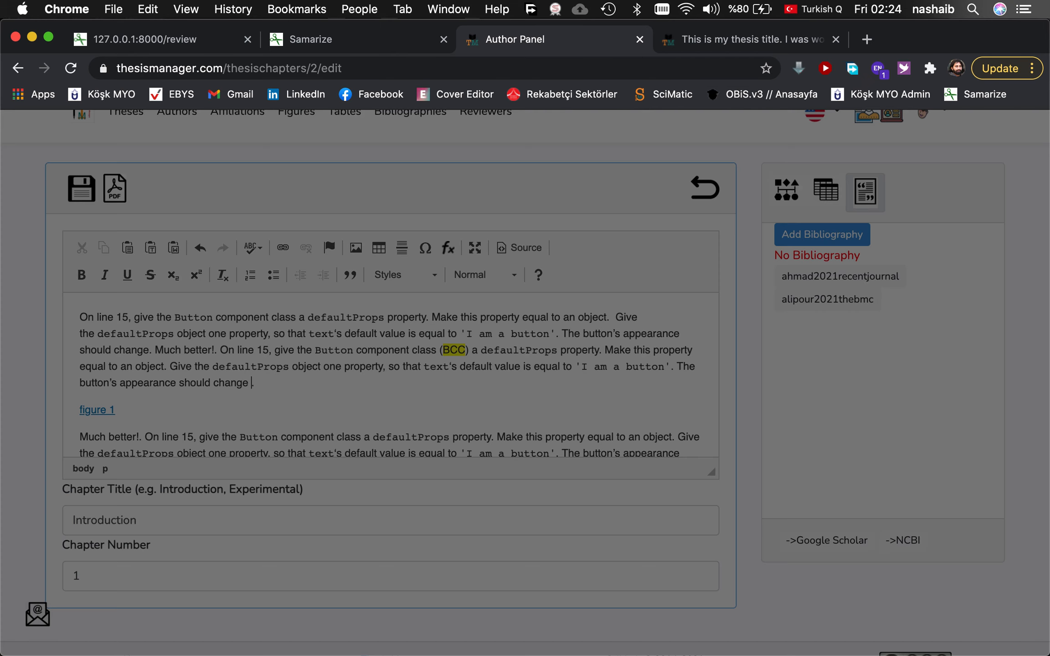
key(Escape)
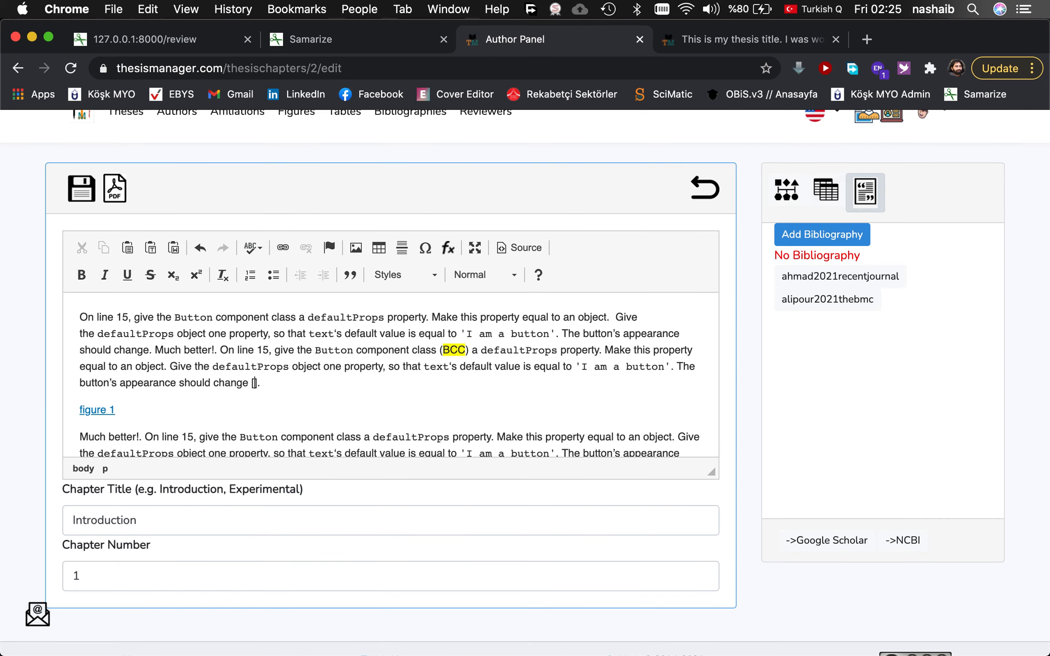
drag(795, 278, 254, 383)
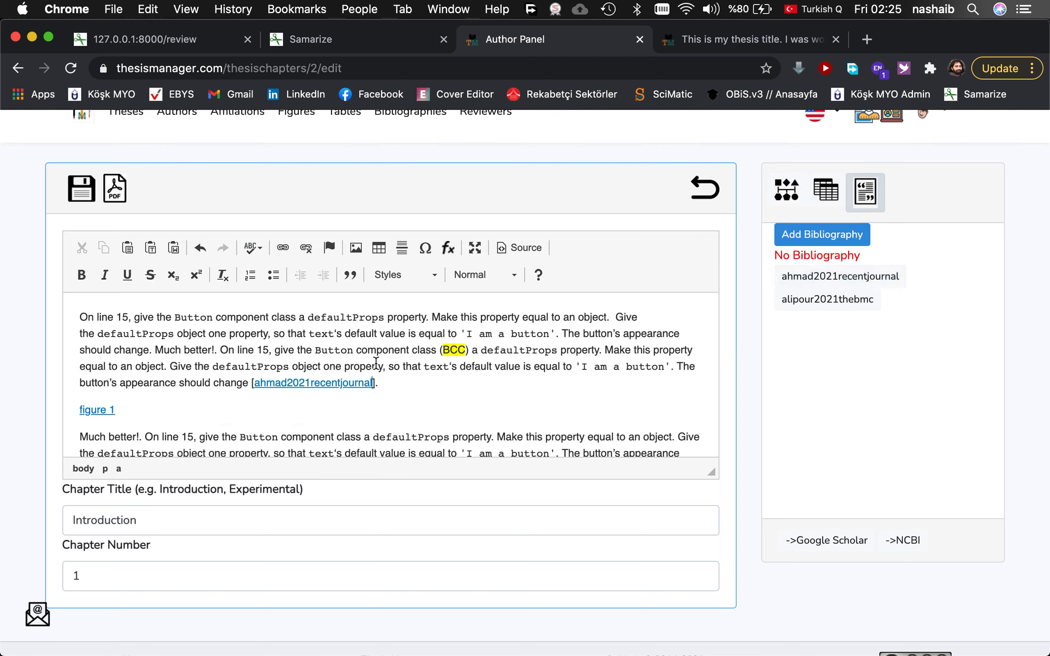
Cite [alipour2021thebmc] in square brackets before 'default' in the last paragraph.
scroll(433, 378, down, 2)
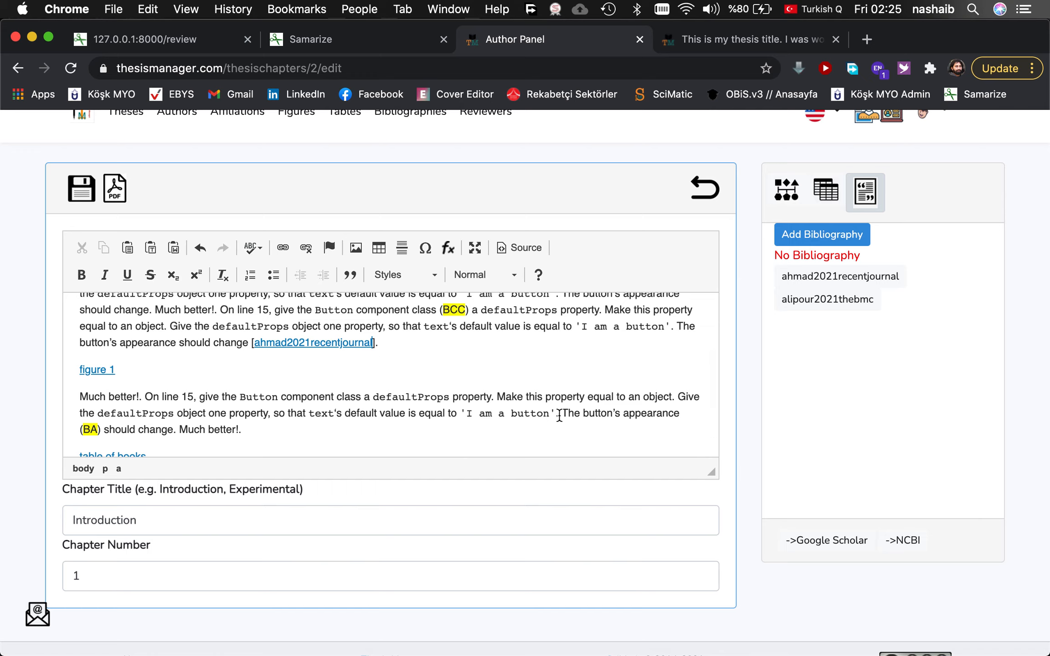
click(346, 412)
text([])
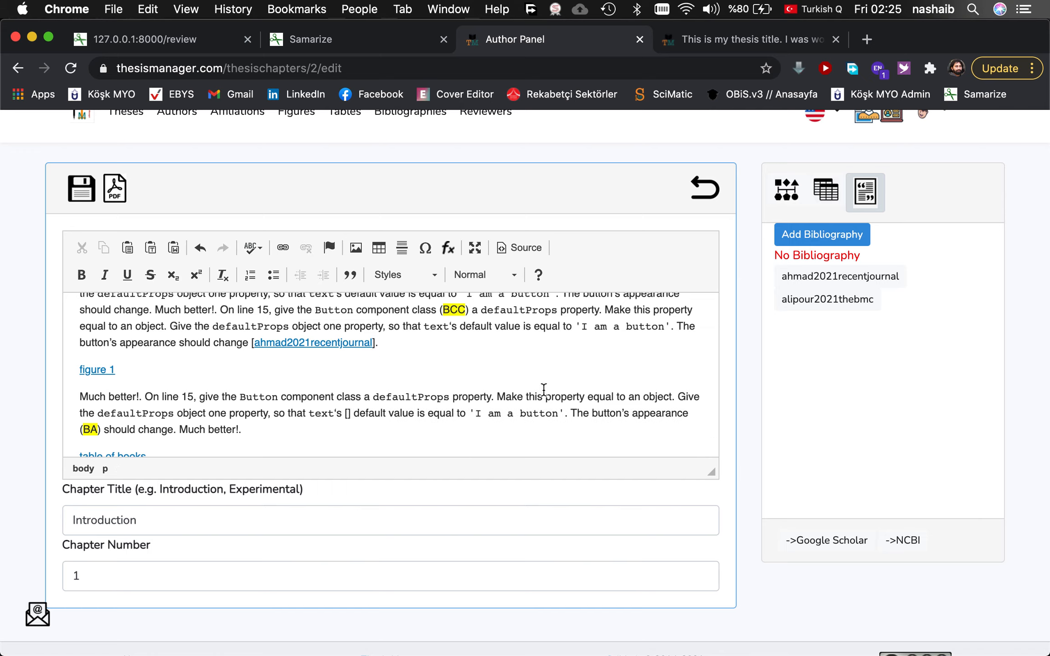
drag(808, 299, 345, 417)
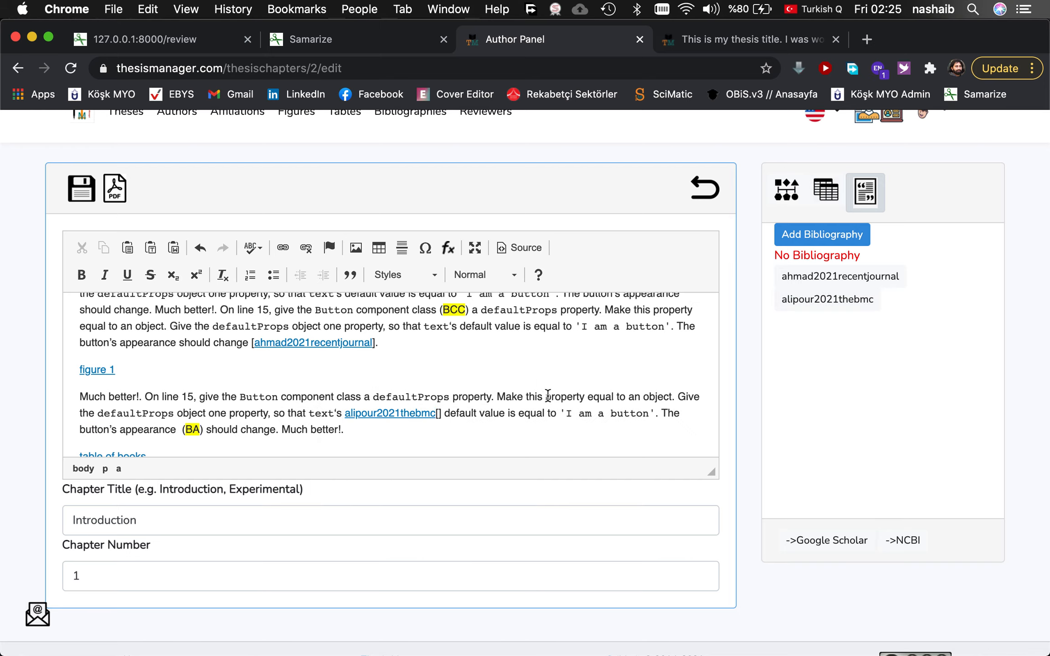
key(BackSpace)
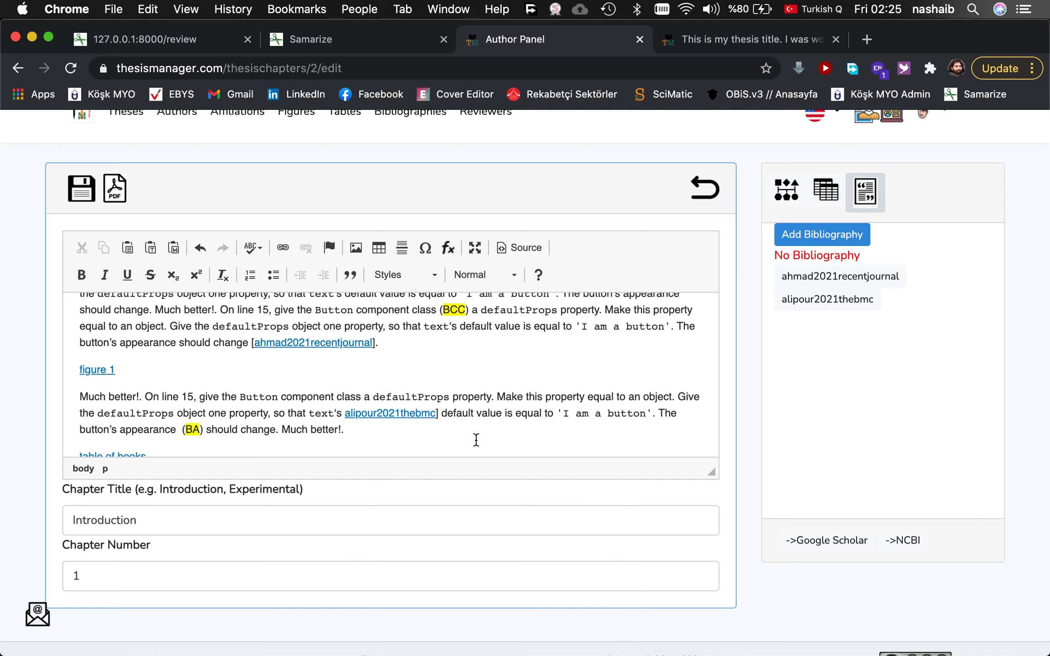
text([)
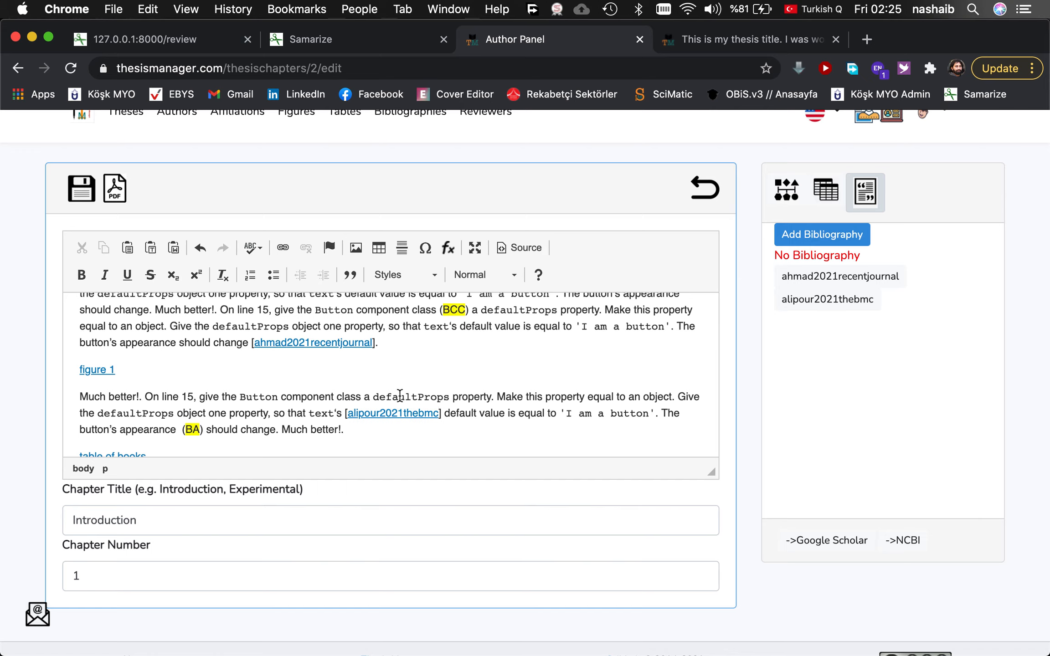
Save the Introduction chapter and view the thesis PDF.
scroll(336, 327, up, 1)
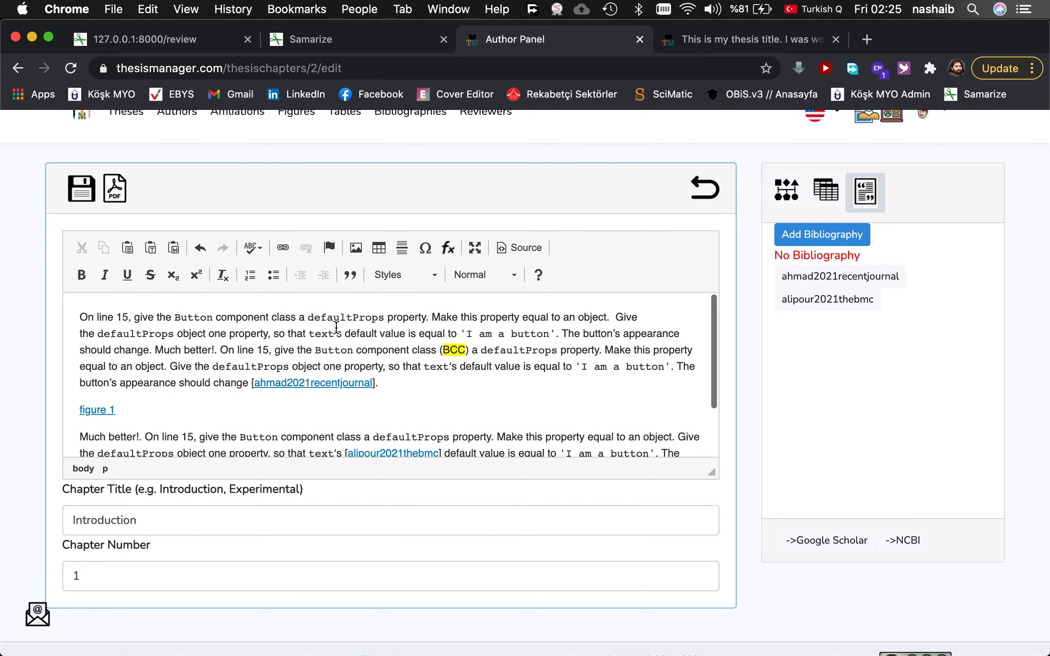
click(81, 188)
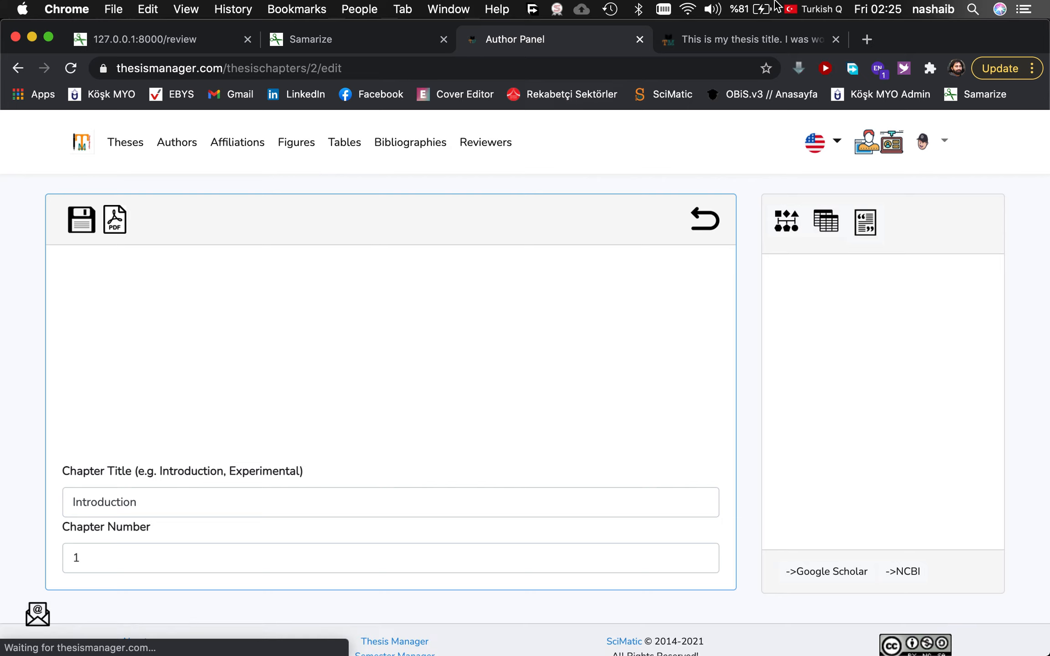
click(729, 41)
Reload the thesis PDF so it regenerates with the new citations.
scroll(536, 328, down, 10)
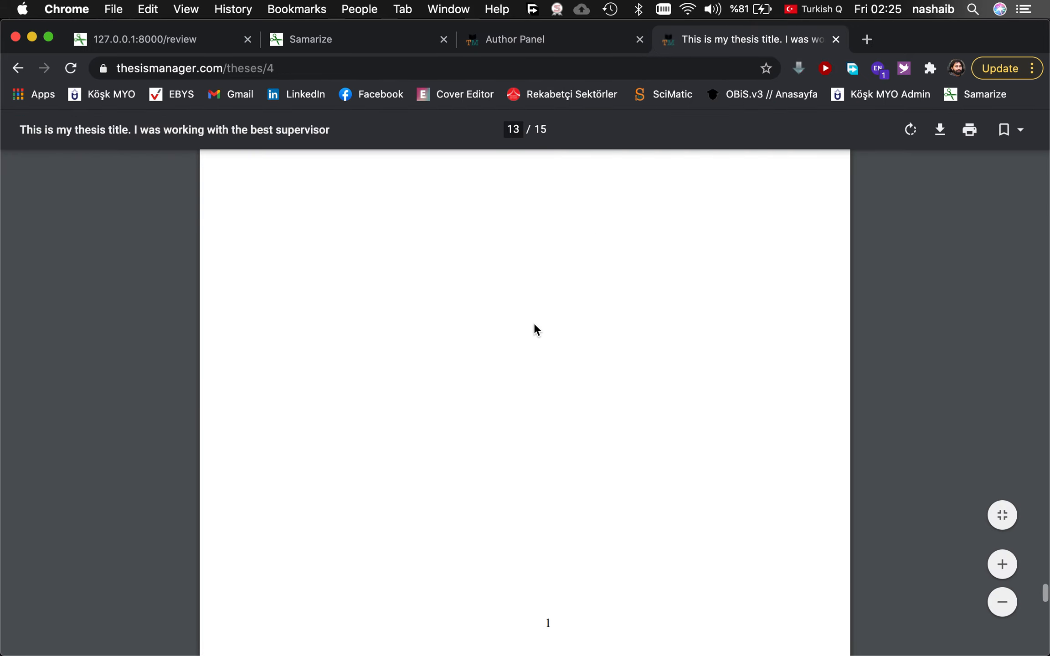
scroll(534, 329, down, 3)
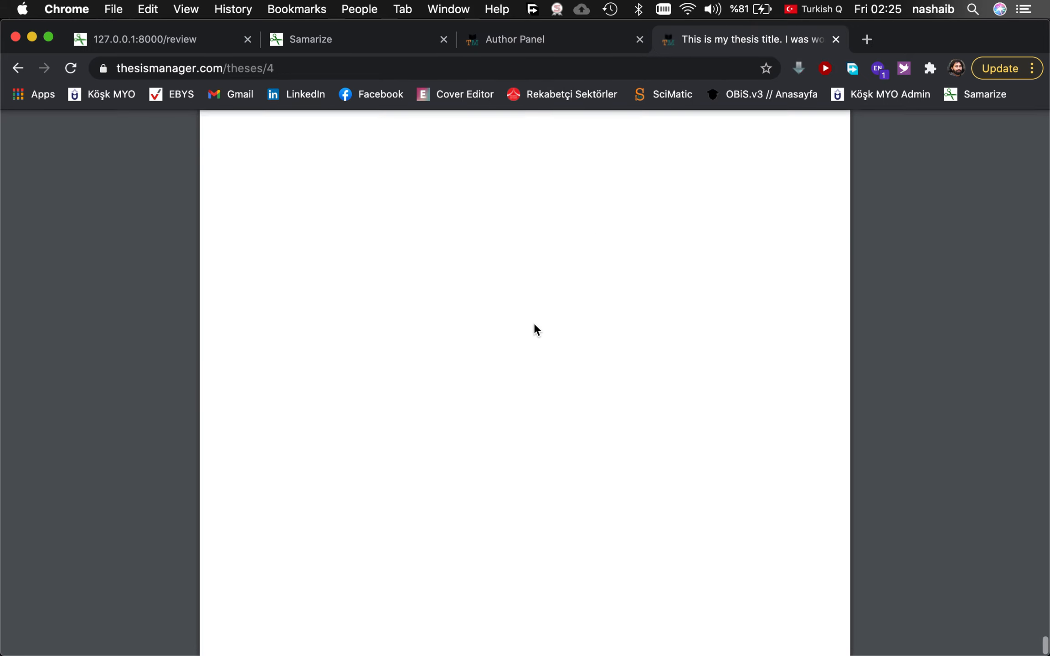
scroll(534, 325, up, 10)
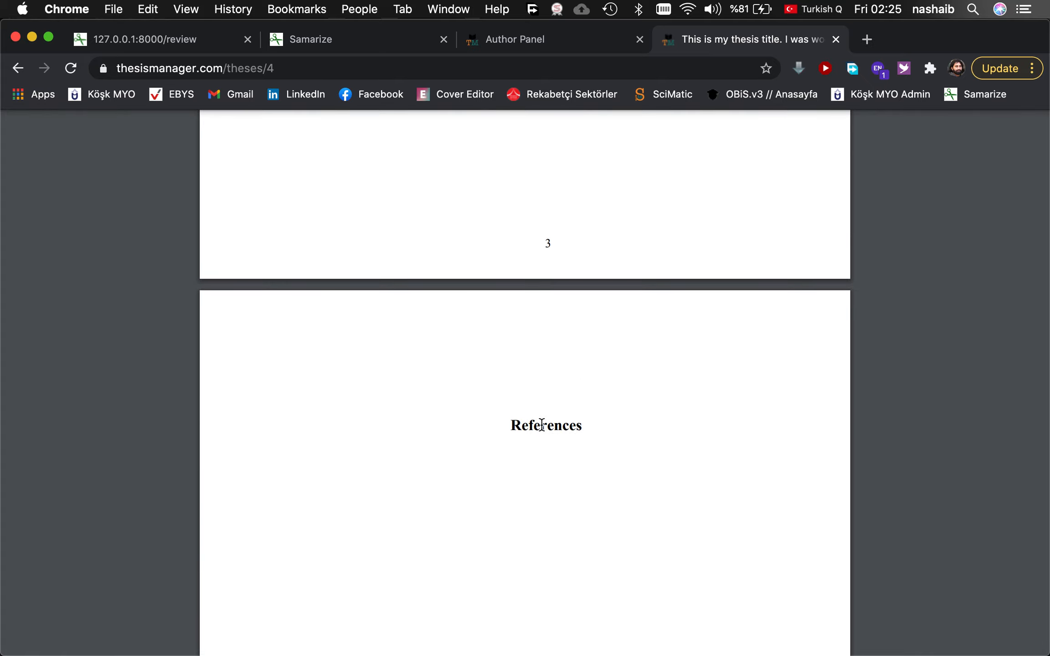
click(71, 68)
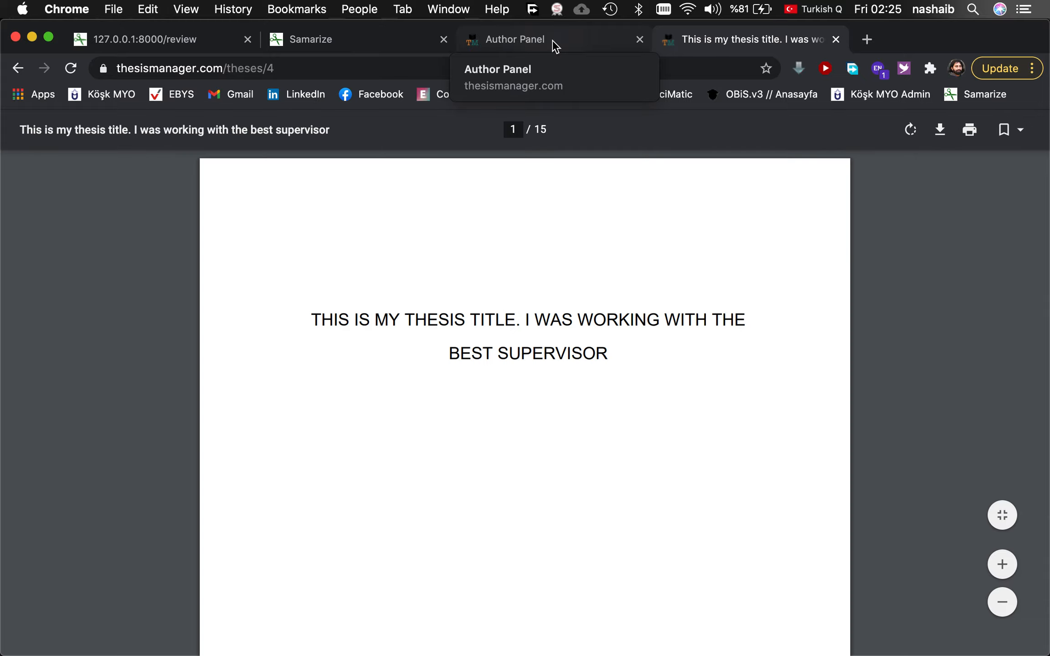
Review the References page listing the Ahmad et al. and Alipour et al. 2021 papers, and the earlier table page.
scroll(537, 465, down, 15)
scroll(537, 464, down, 20)
scroll(536, 464, down, 5)
scroll(536, 464, up, 15)
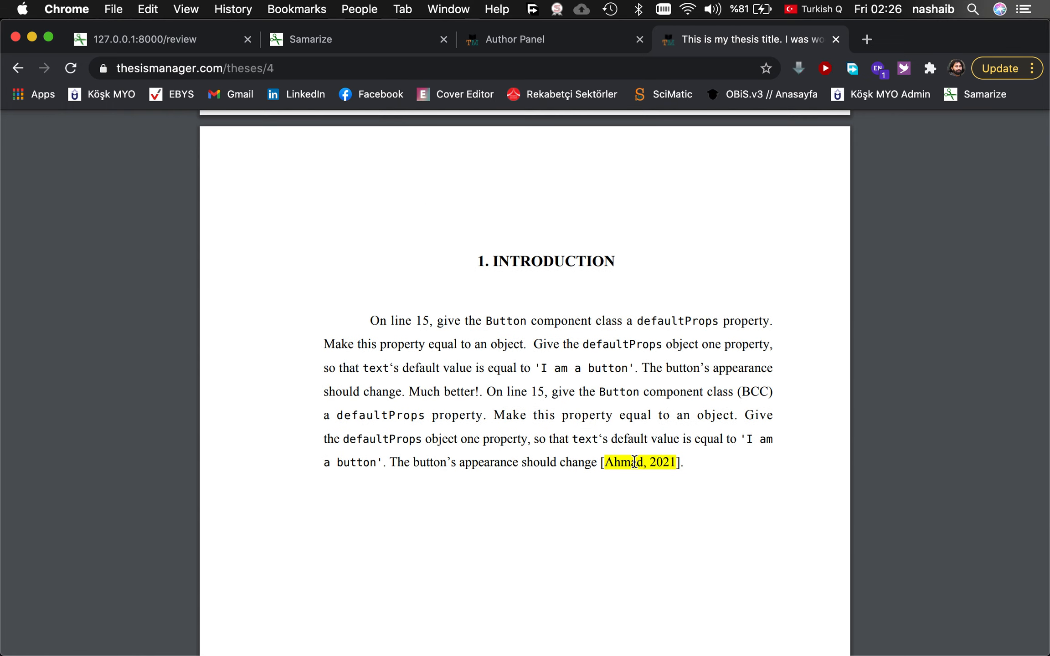
scroll(633, 407, down, 15)
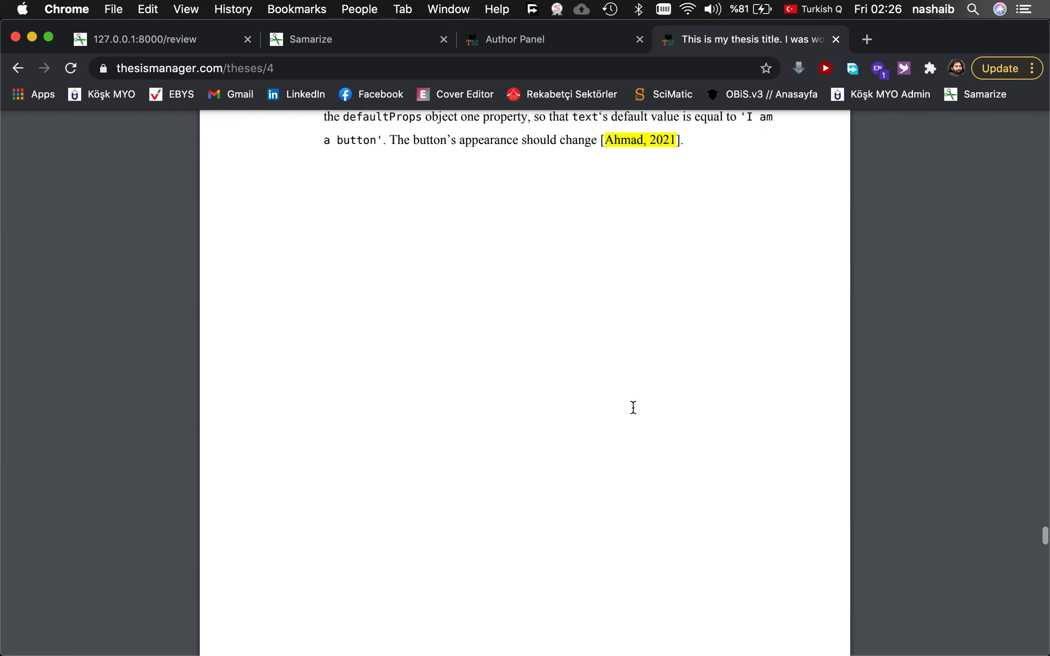
scroll(633, 407, down, 10)
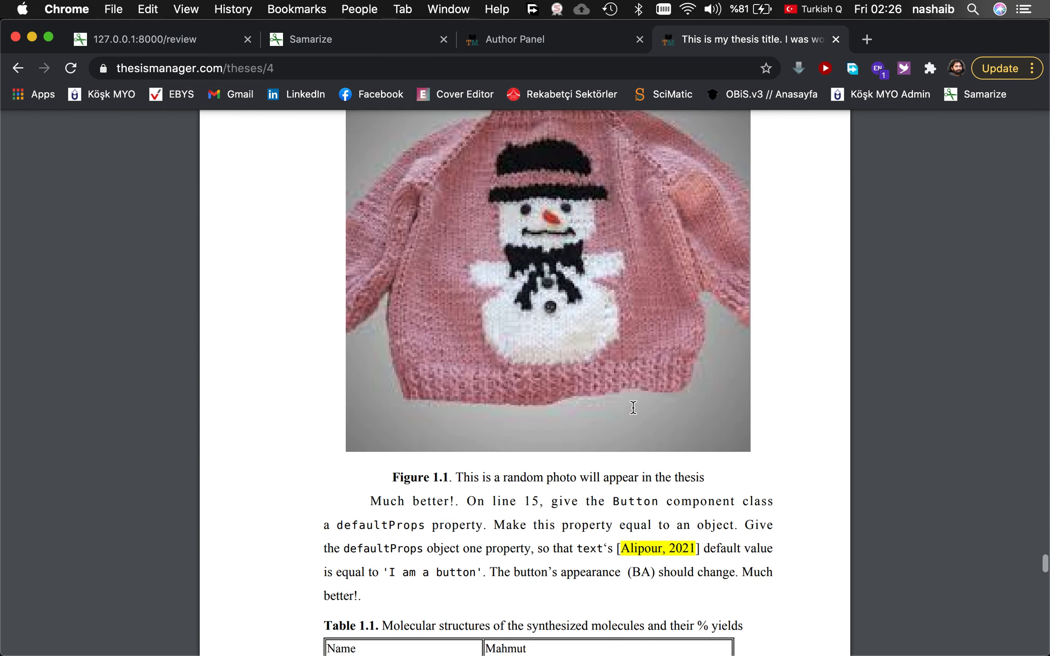
scroll(633, 406, down, 5)
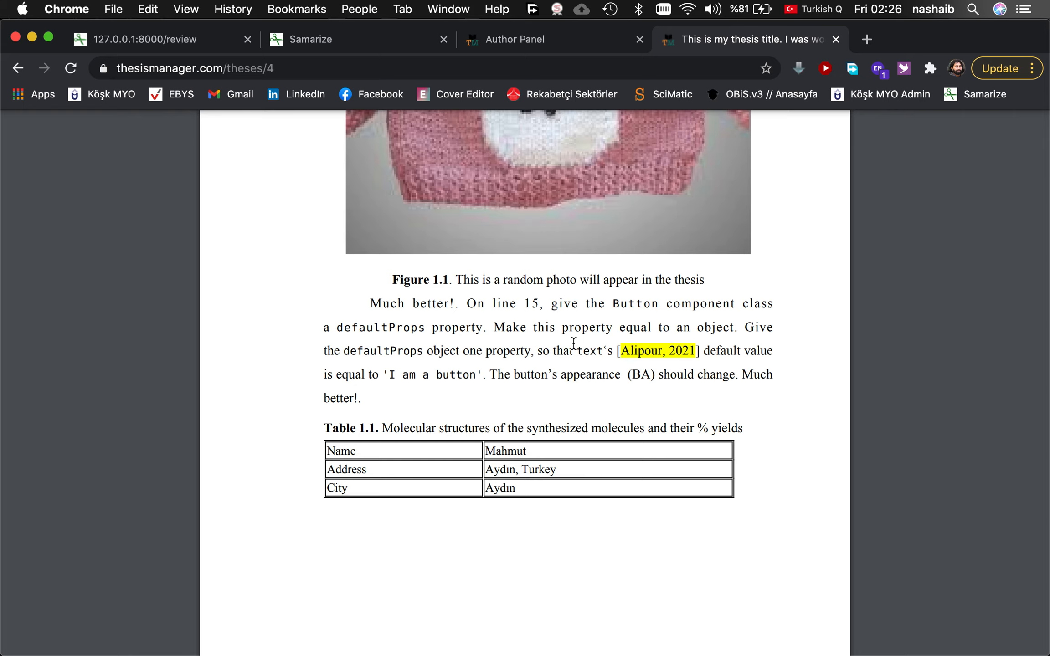
scroll(574, 343, down, 15)
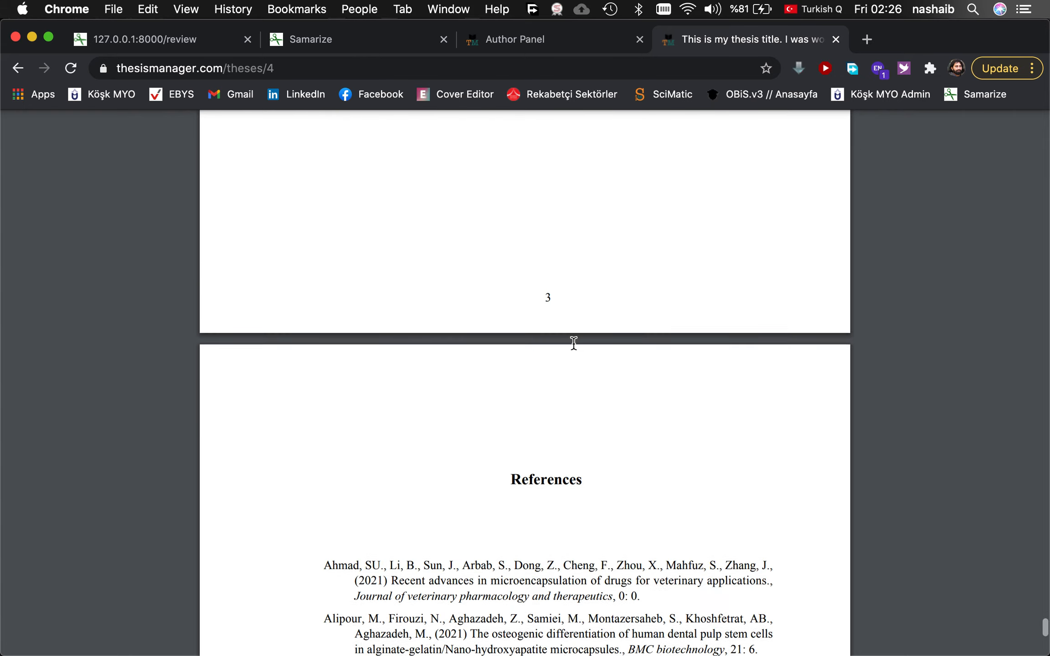
scroll(574, 343, down, 5)
scroll(574, 343, up, 6)
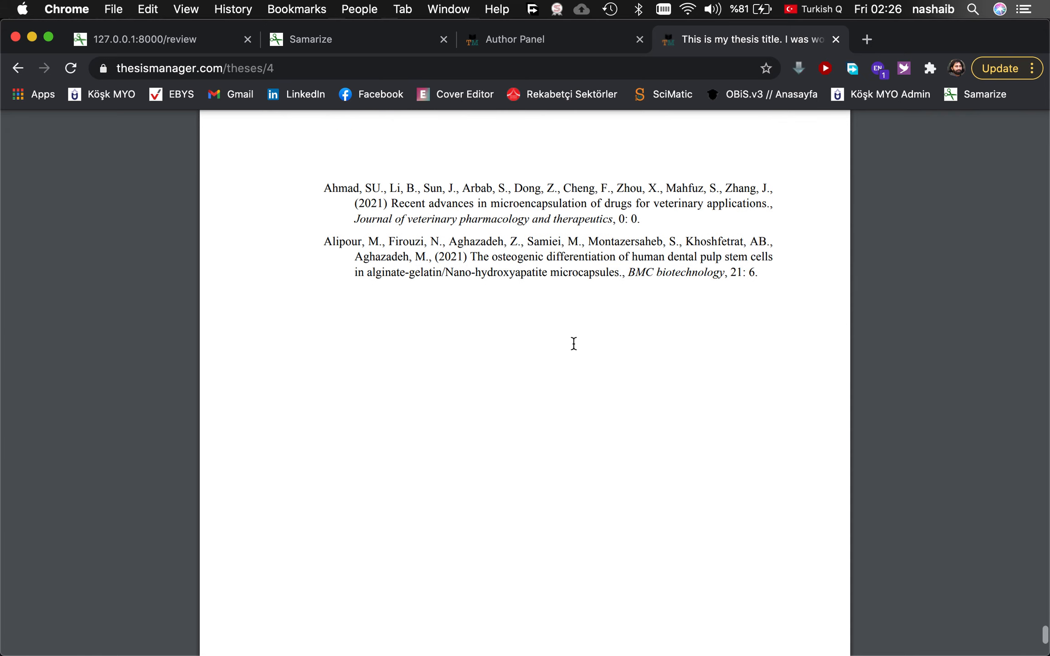
scroll(573, 345, up, 2)
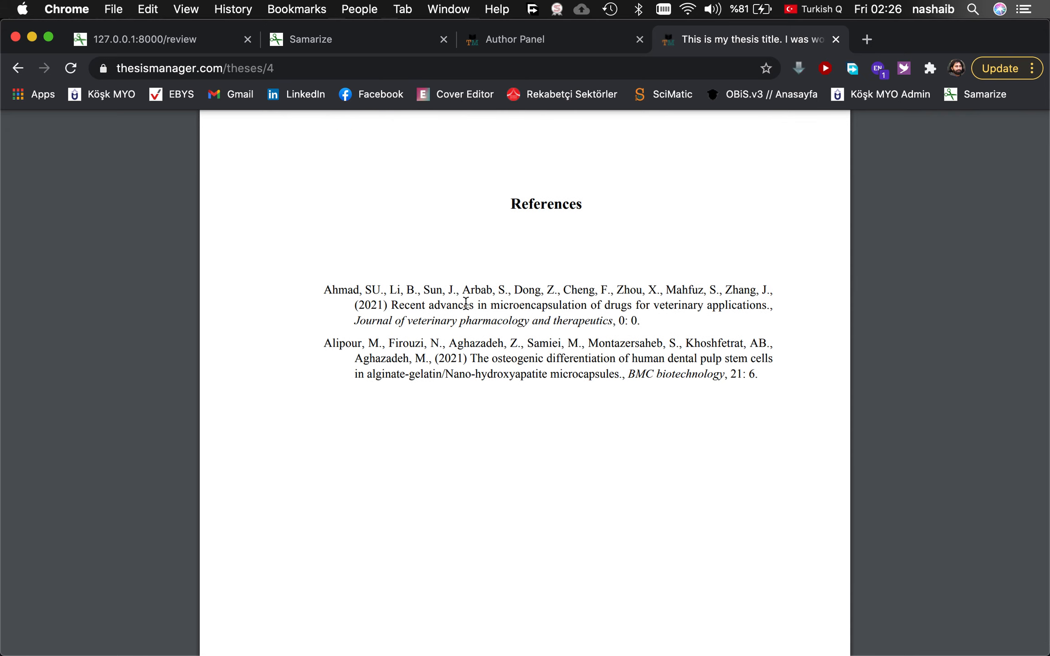
scroll(469, 281, down, 5)
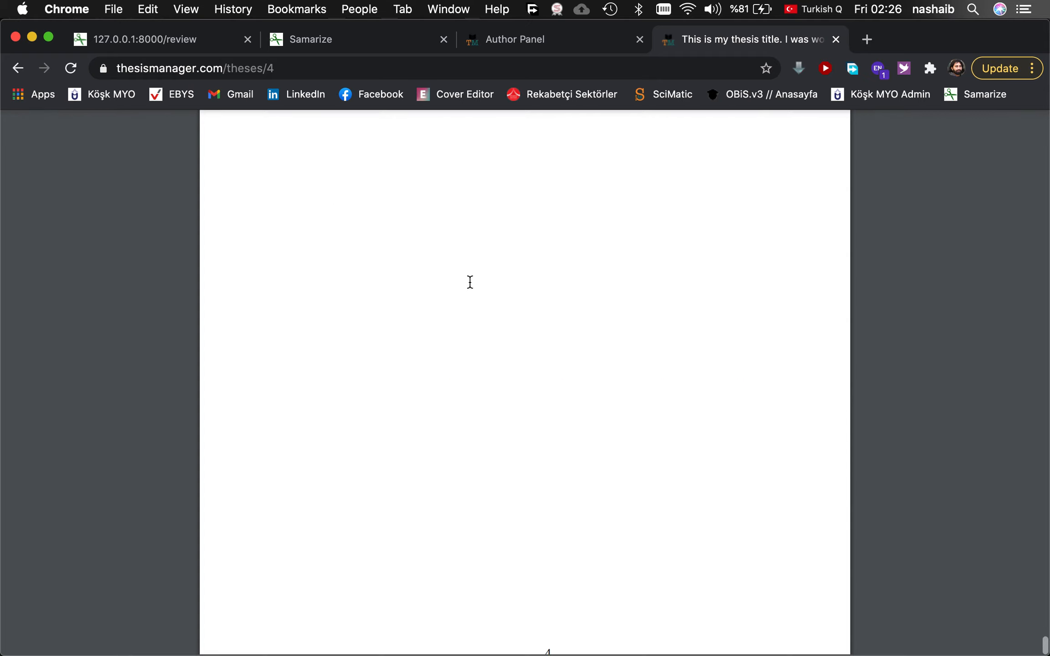
scroll(470, 281, up, 15)
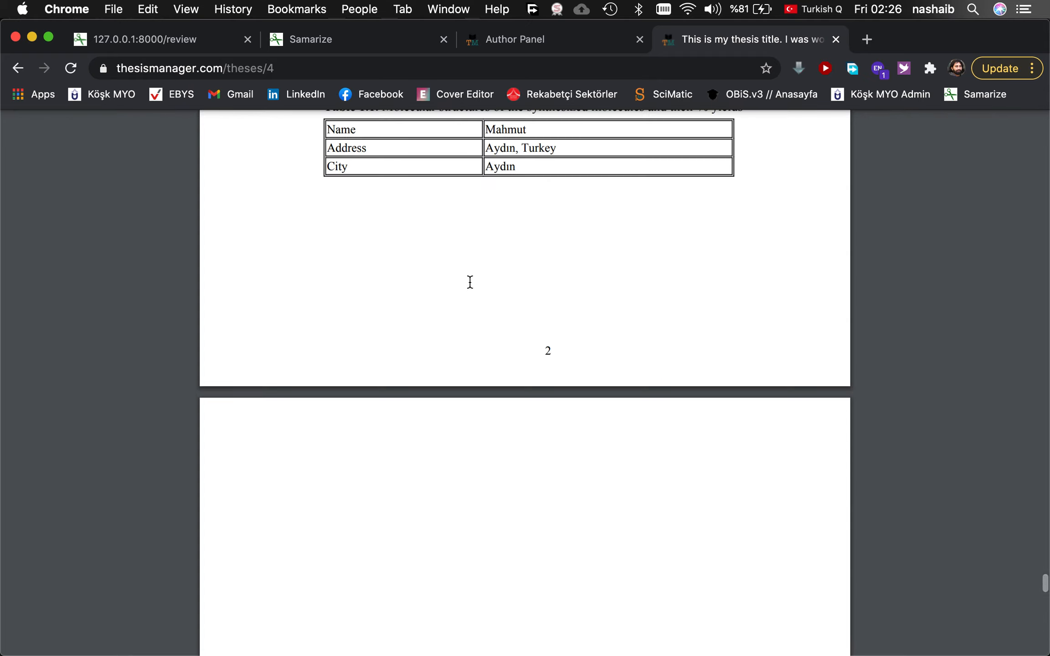
scroll(470, 281, up, 3)
In the chapter editor, start a new line after "text's default" for the equation.
click(533, 39)
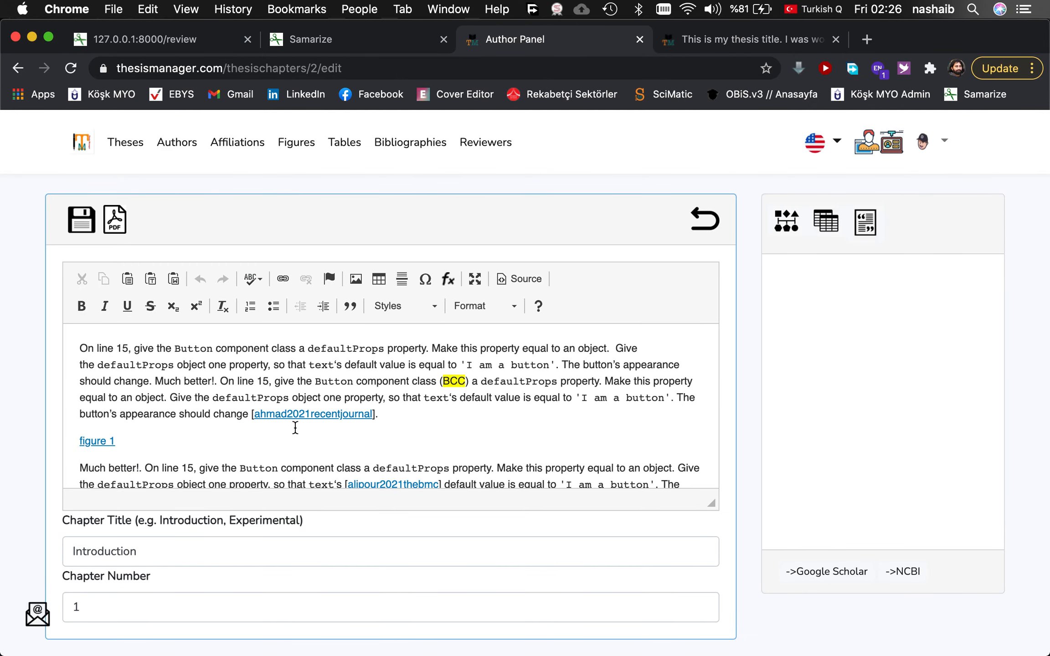
scroll(314, 436, down, 2)
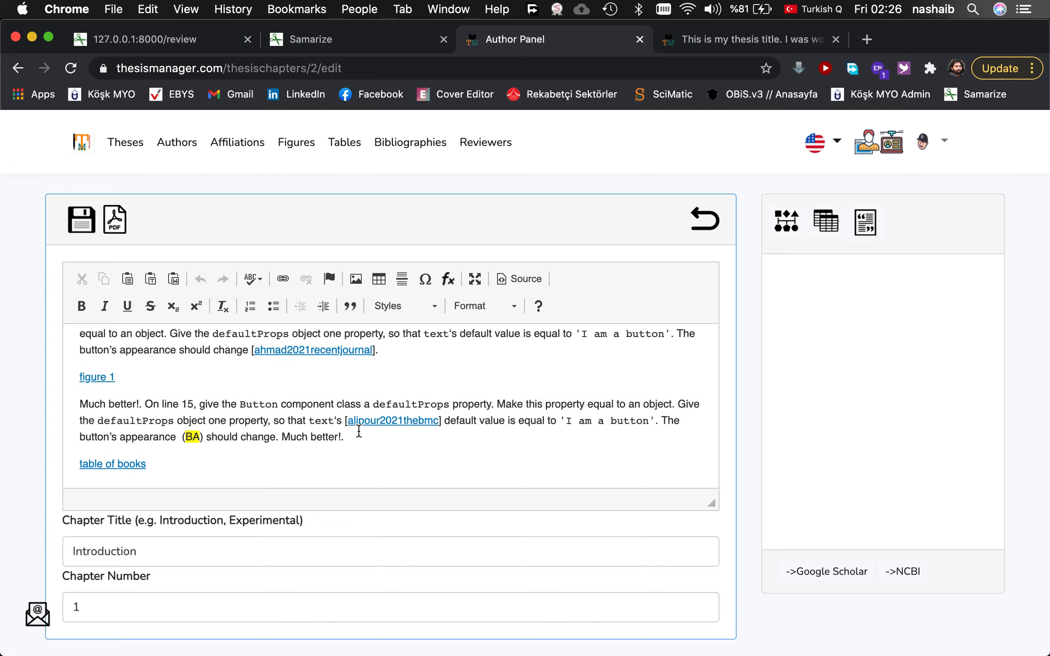
scroll(358, 431, up, 2)
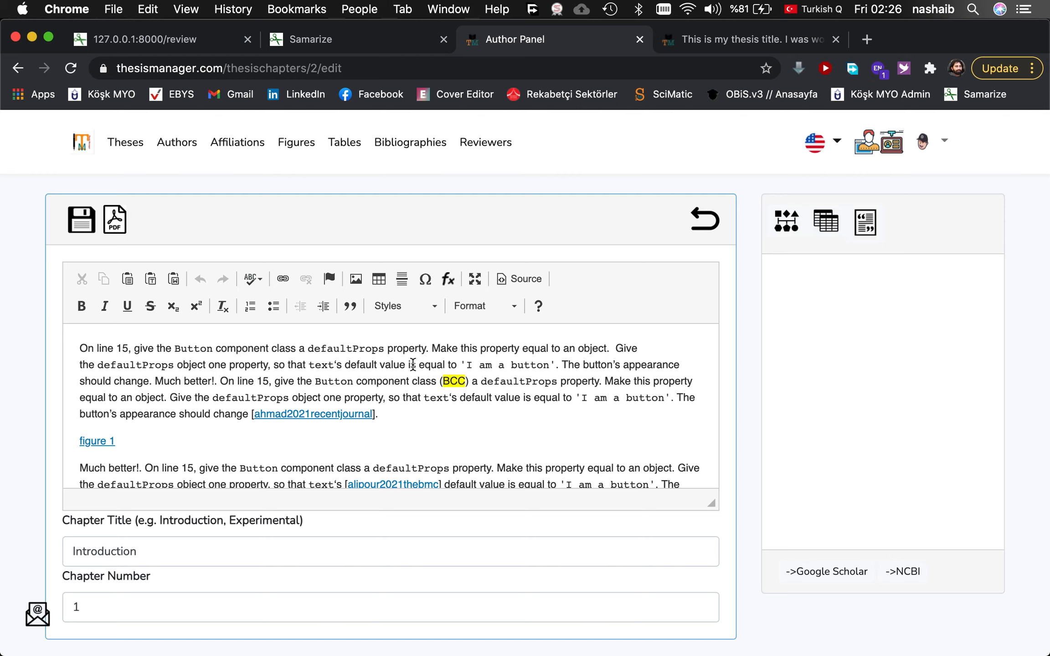
click(380, 365)
key(Return)
key(Return)
key(Return)
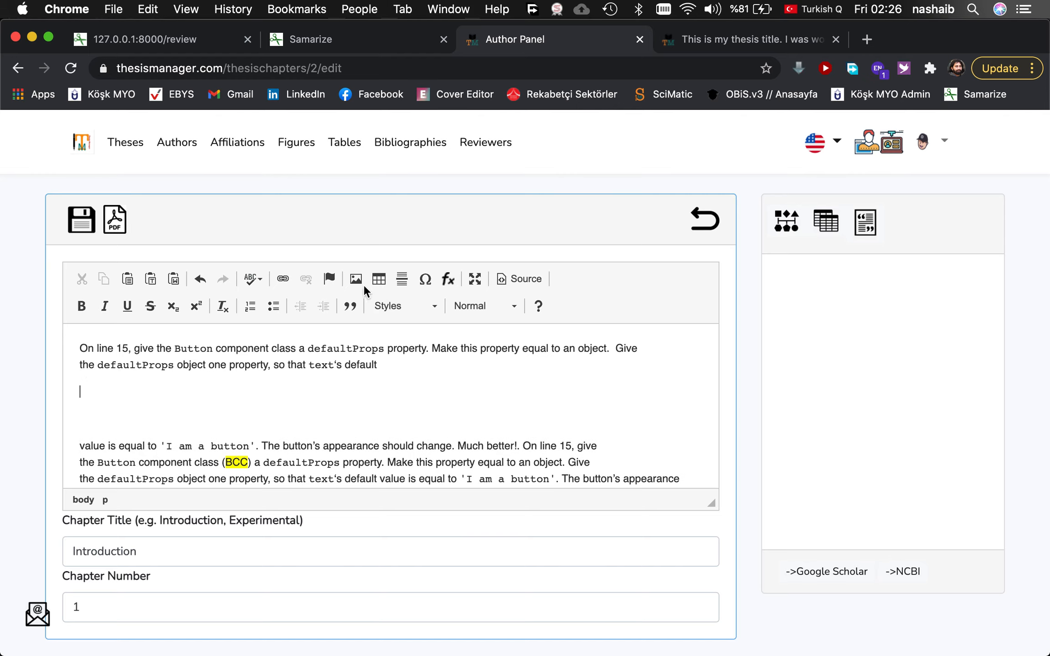
Begin an equation with subscript x and superscript y.
click(447, 279)
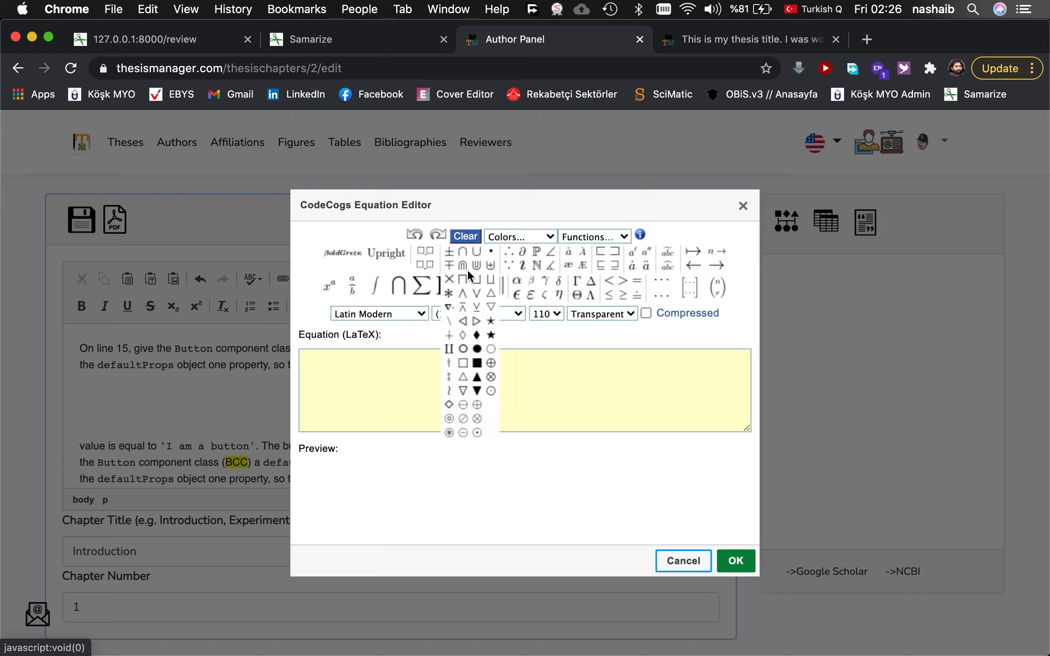
mouse_move(351, 286)
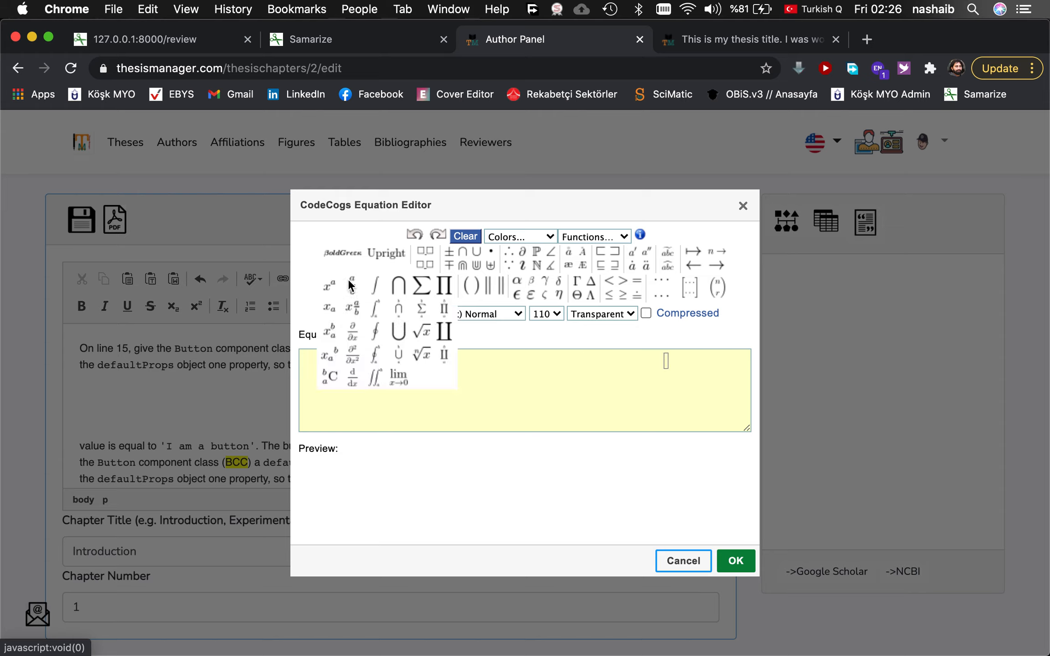
click(331, 336)
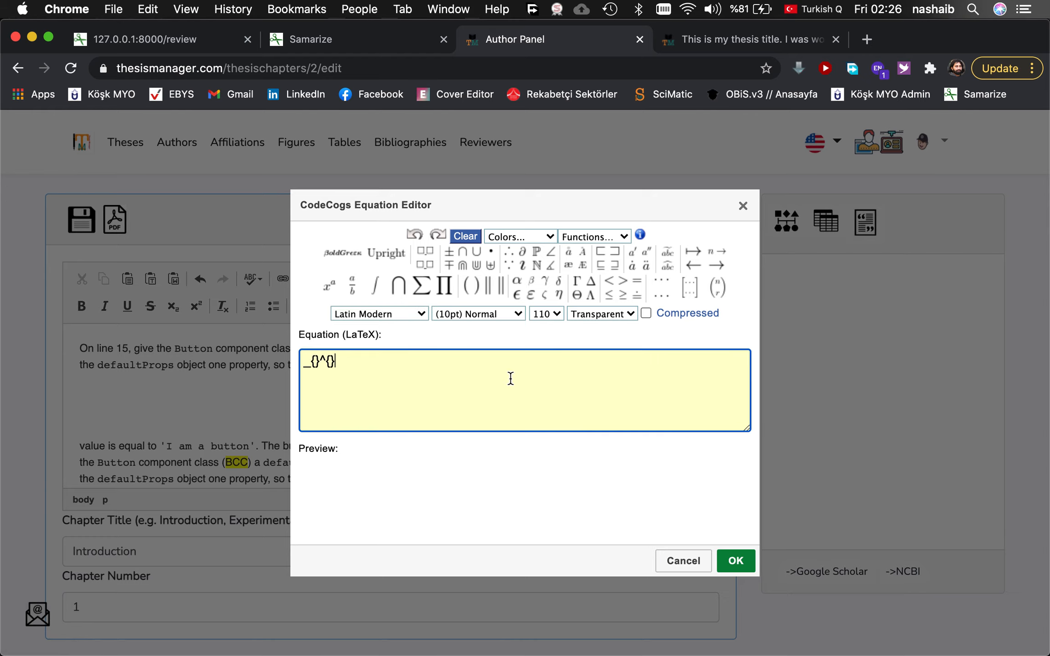
click(315, 362)
text(x)
click(336, 361)
text(y)
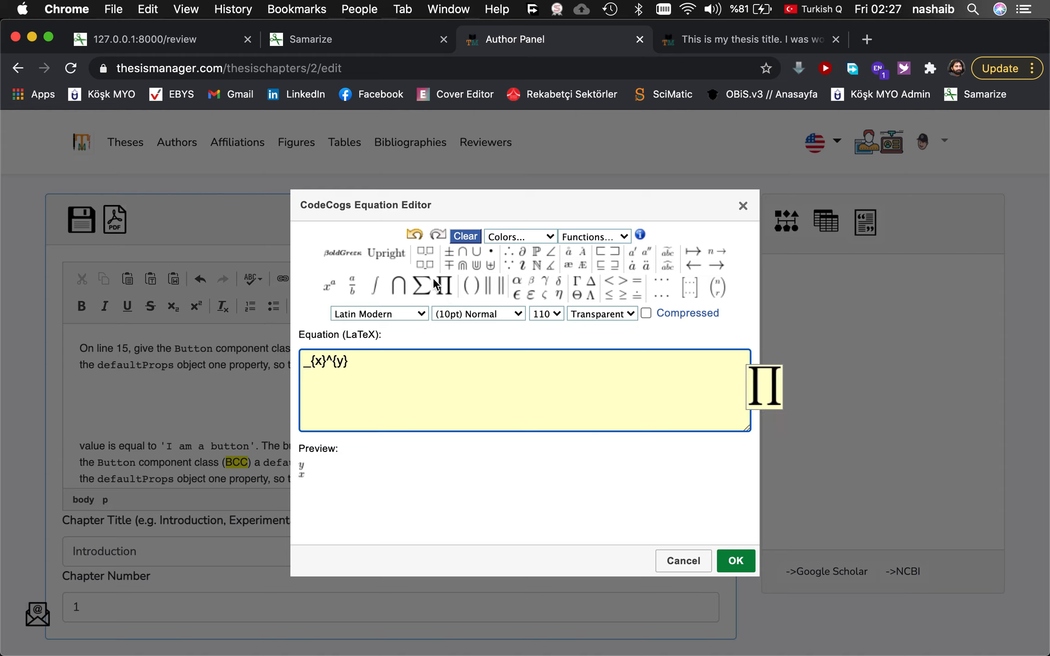
Add a summation and an nth-root with index s, then insert the equation into the chapter.
click(422, 287)
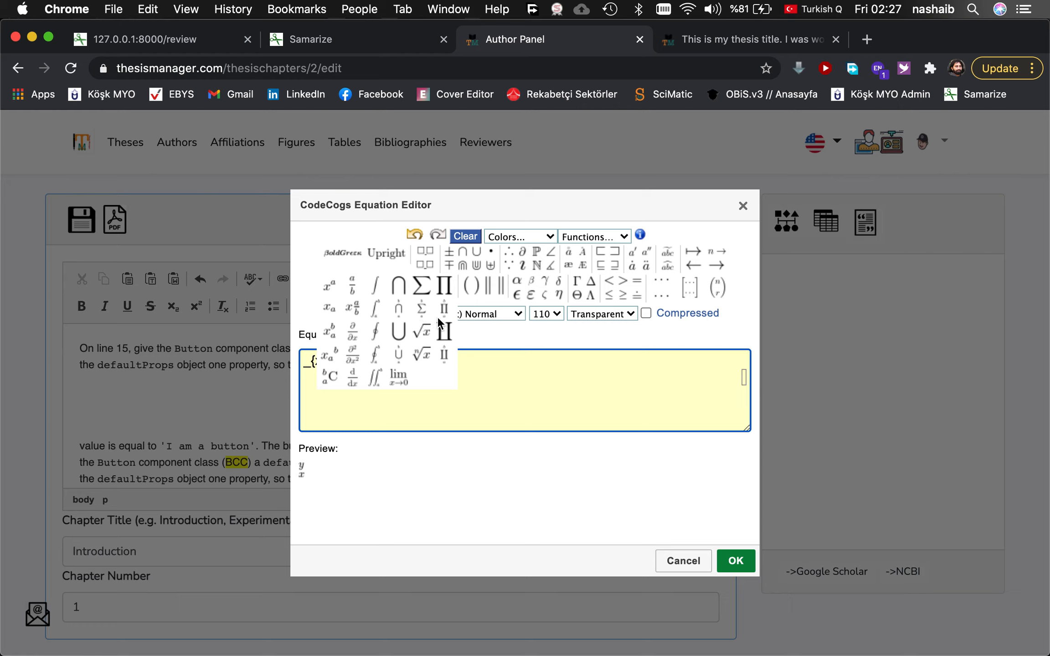
click(424, 354)
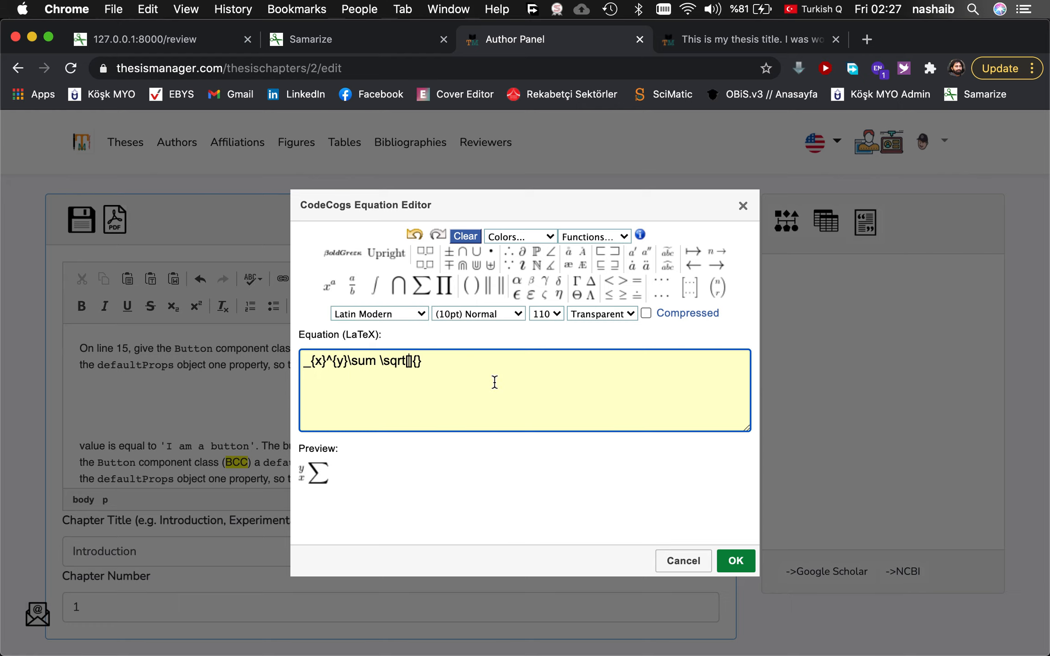
text(s)
click(736, 560)
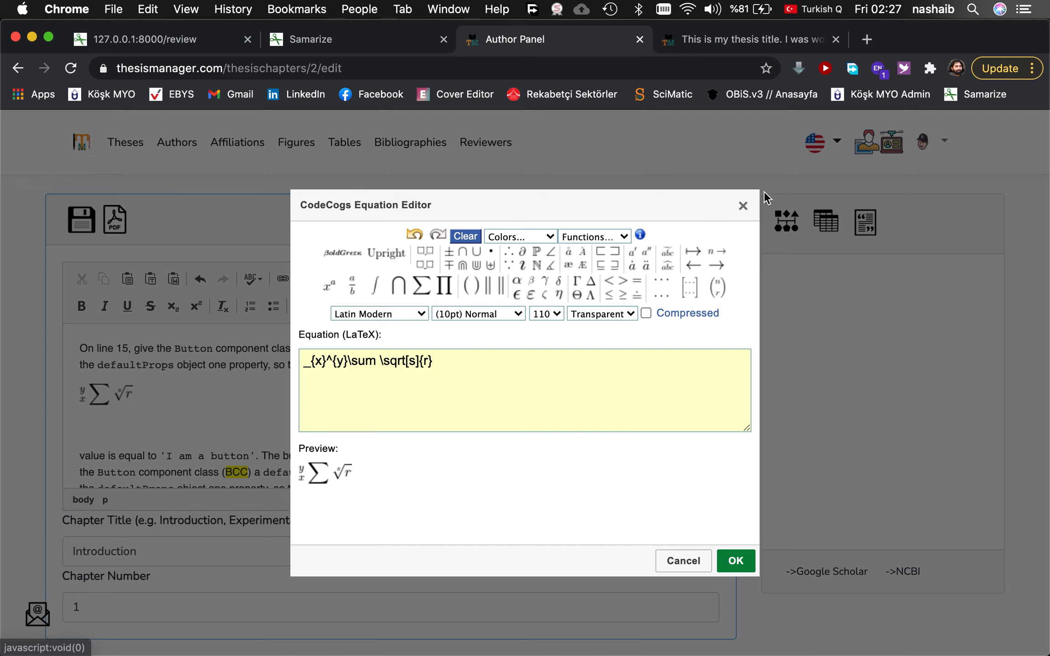
click(743, 207)
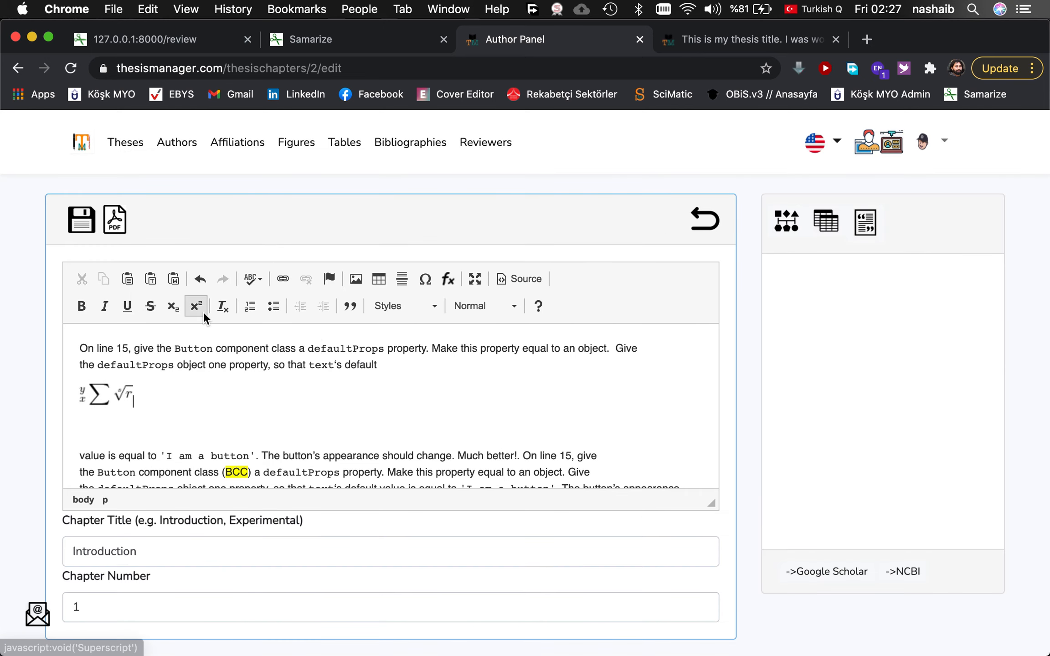
Save the chapter and check its HTML source for the equation's latex.codecogs.com img tag.
click(87, 221)
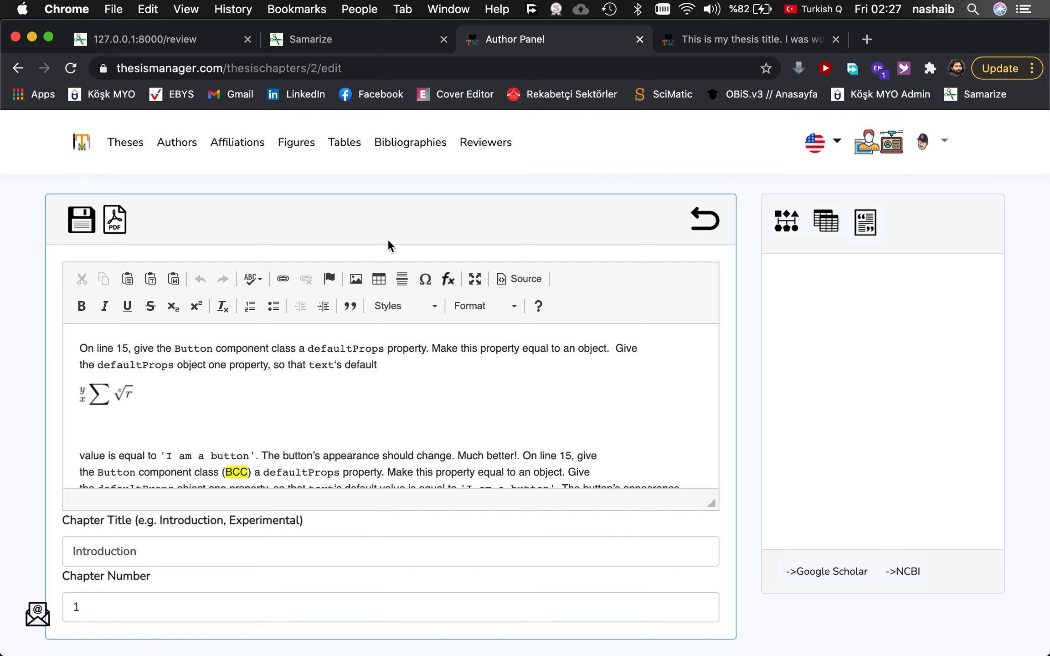
click(148, 430)
click(503, 278)
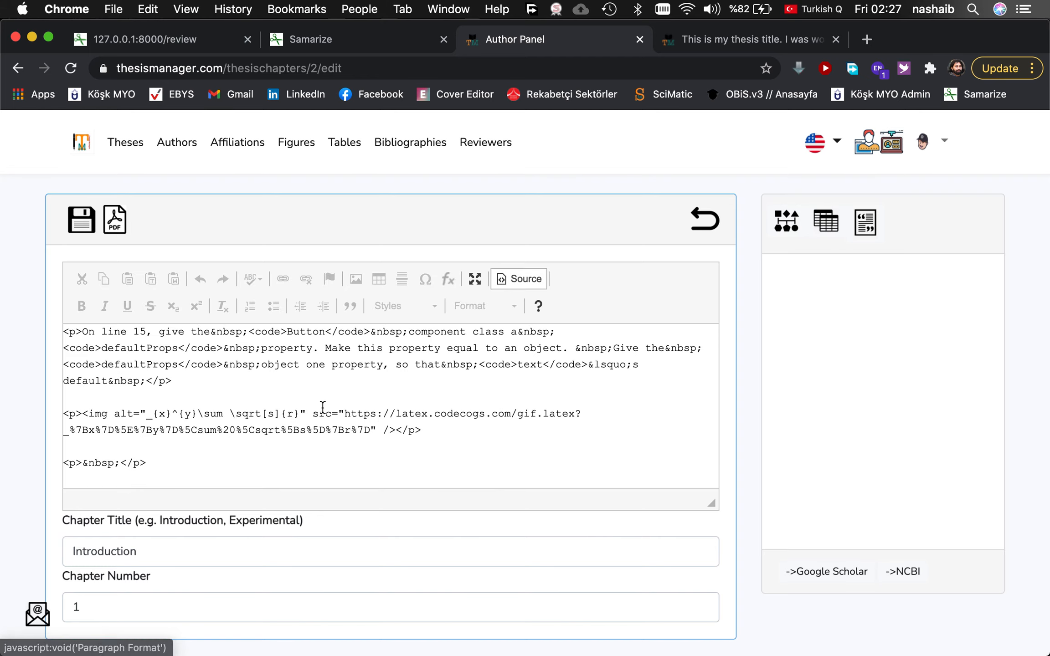
scroll(321, 405, down, 2)
scroll(322, 407, down, 5)
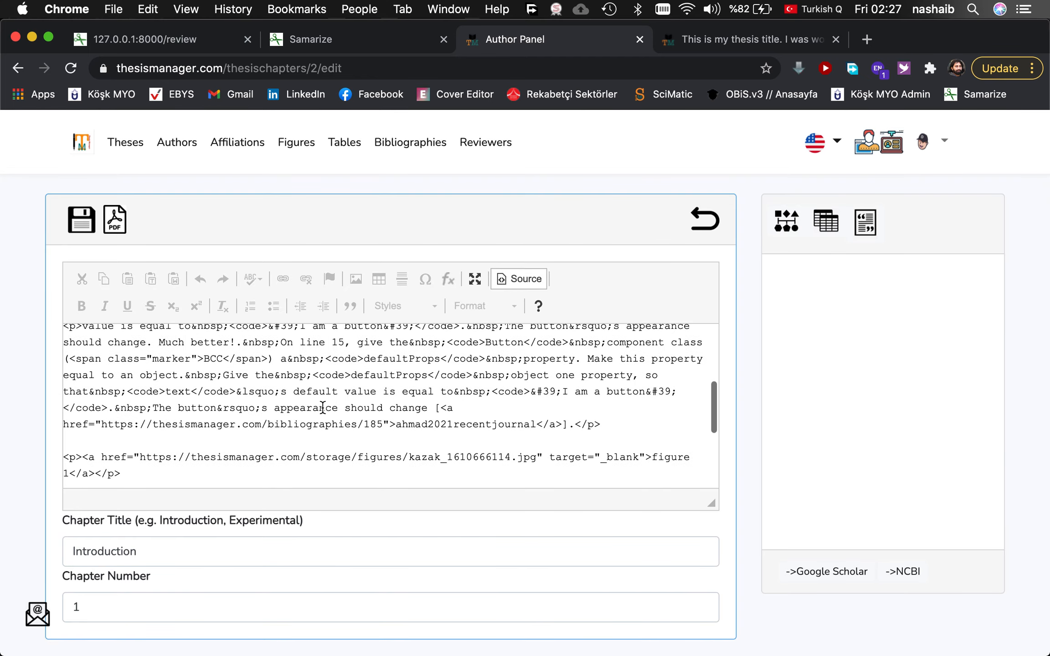
scroll(322, 407, down, 3)
scroll(322, 407, up, 3)
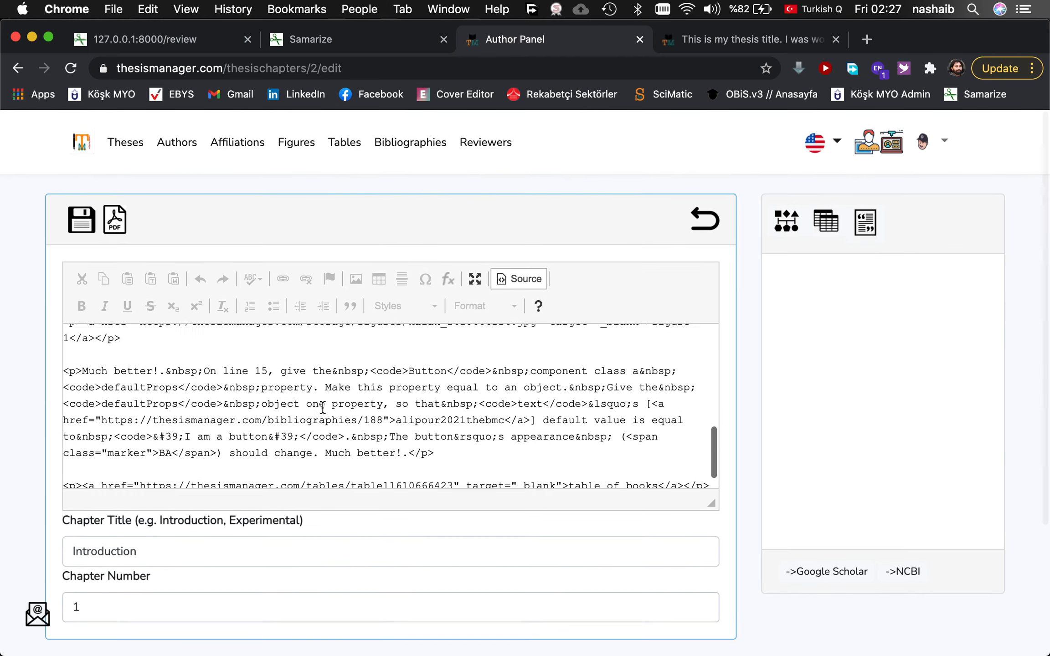
scroll(310, 408, up, 2)
scroll(333, 396, up, 1)
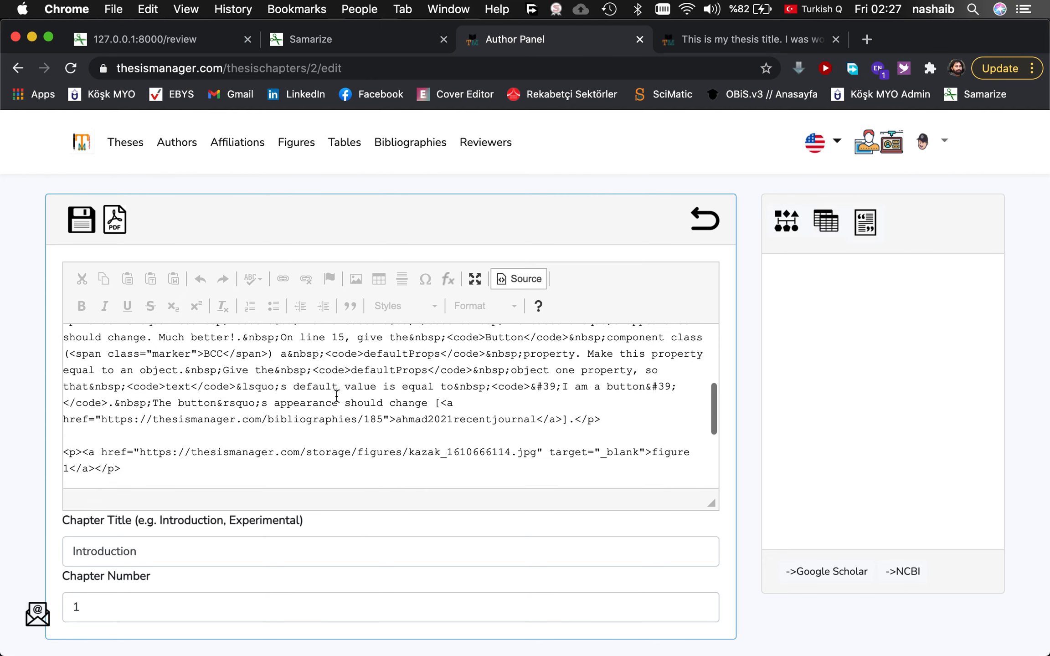
scroll(339, 396, up, 3)
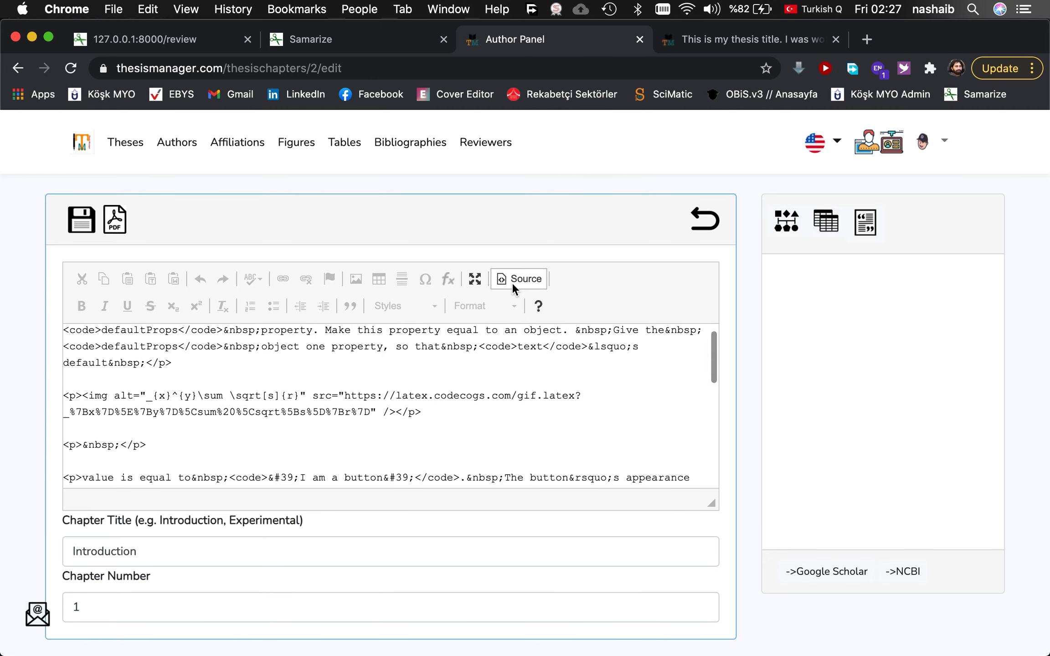
scroll(424, 382, up, 1)
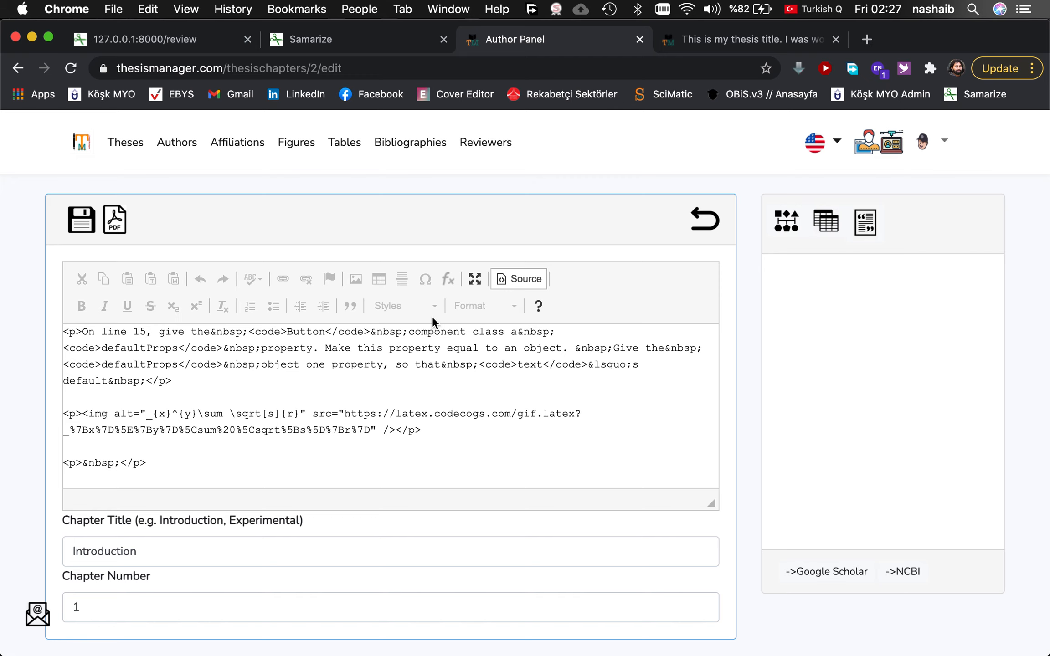
Return to the formatted view at normal editor size, then switch to QuickTime Player.
click(521, 279)
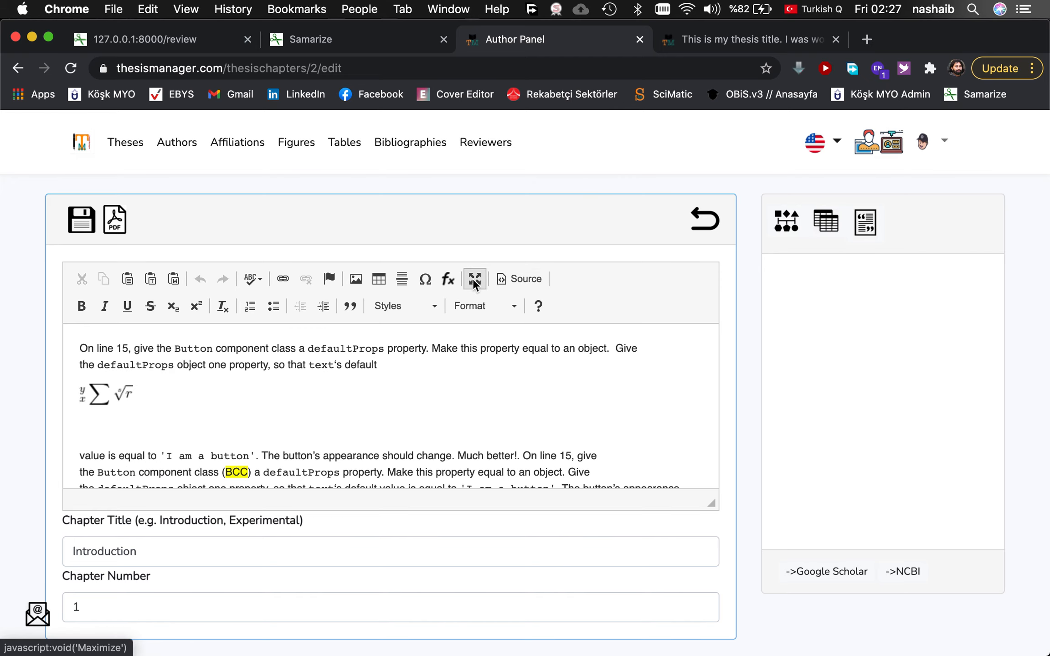
click(474, 277)
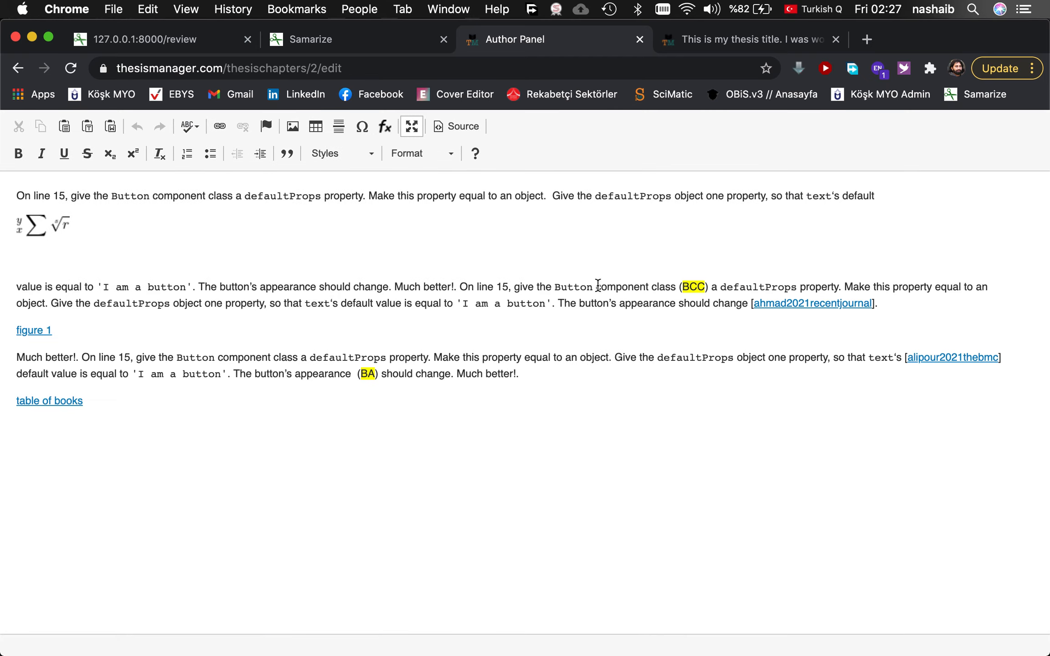
click(189, 403)
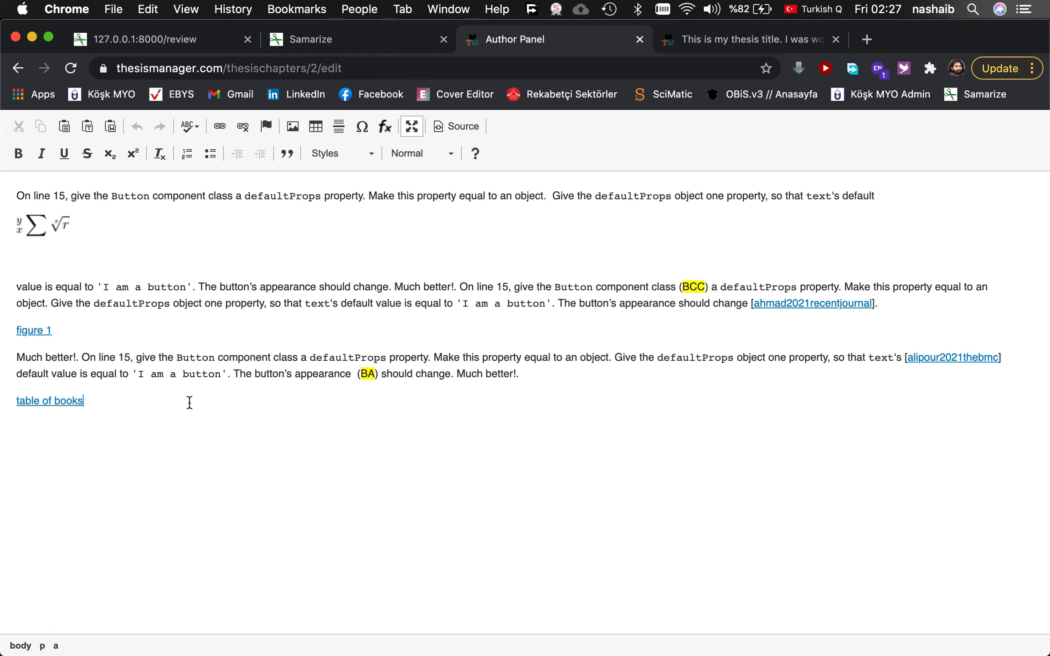
click(411, 126)
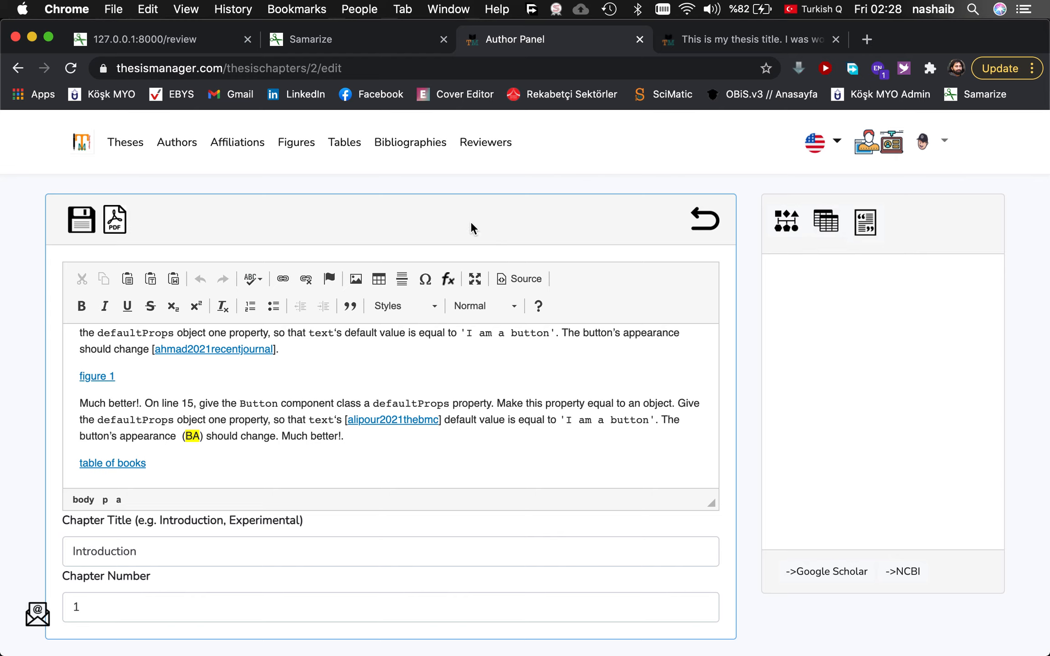
mouse_move(395, 641)
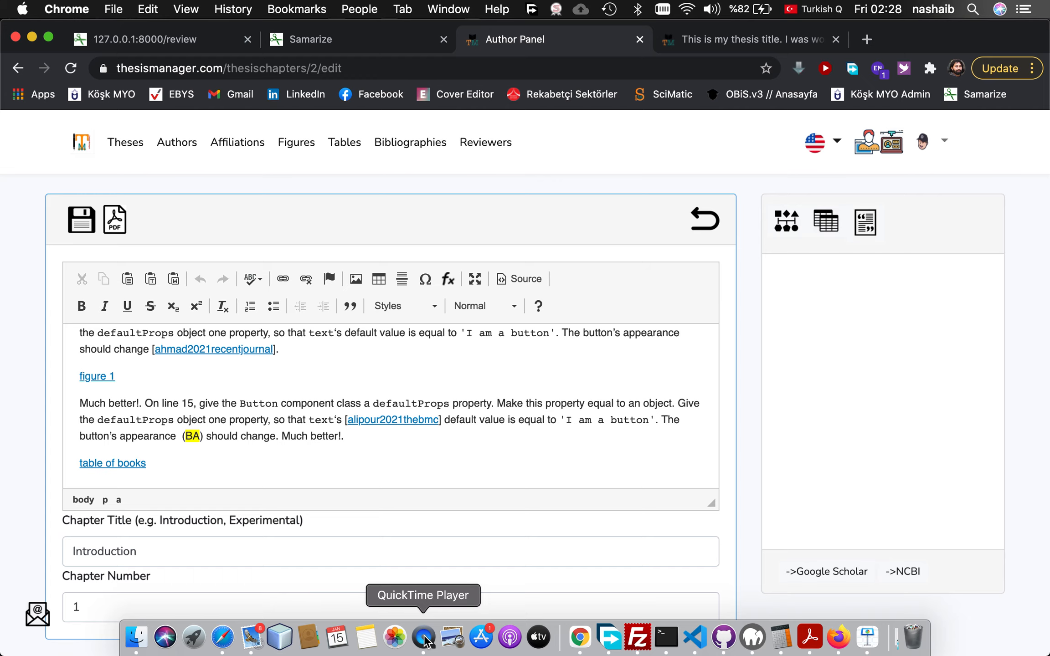
click(423, 638)
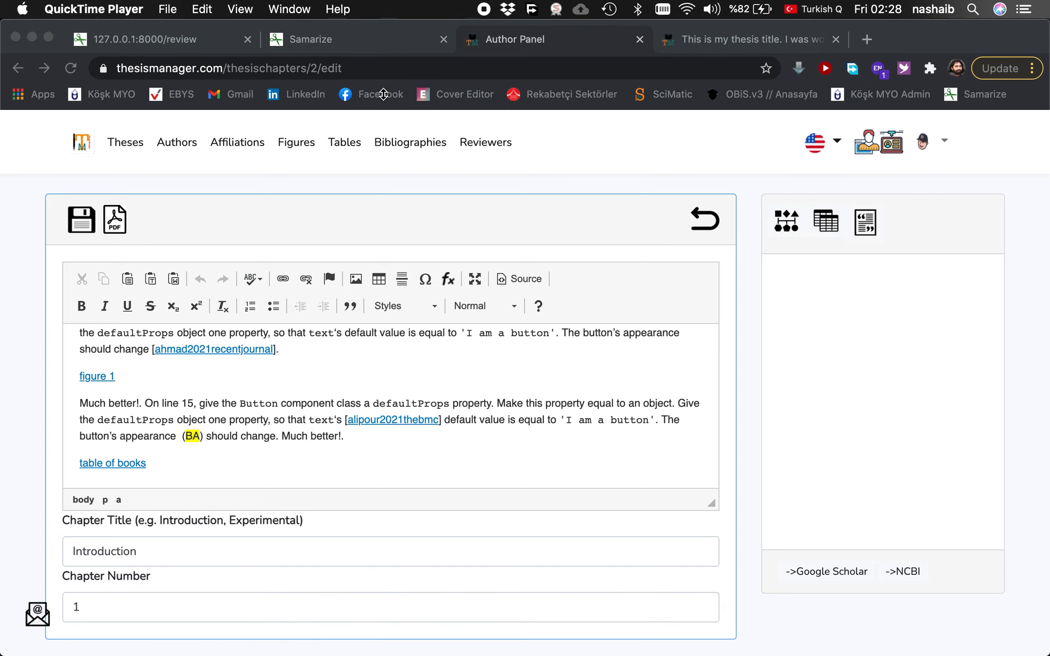